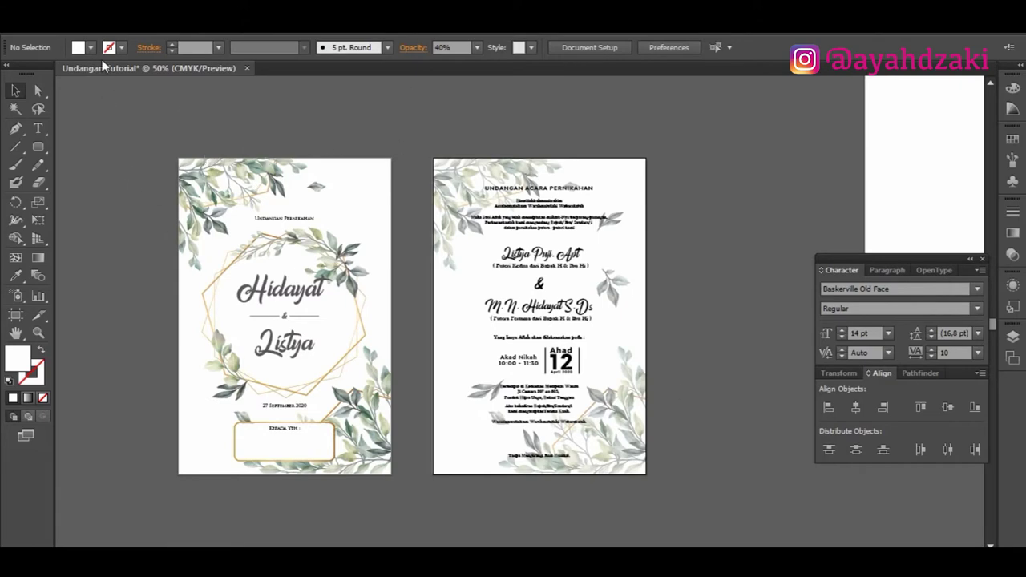
# Step: Create a new single-artboard A4 portrait document named "undangan"
pyautogui.click(45, 31)
pyautogui.click(66, 41)
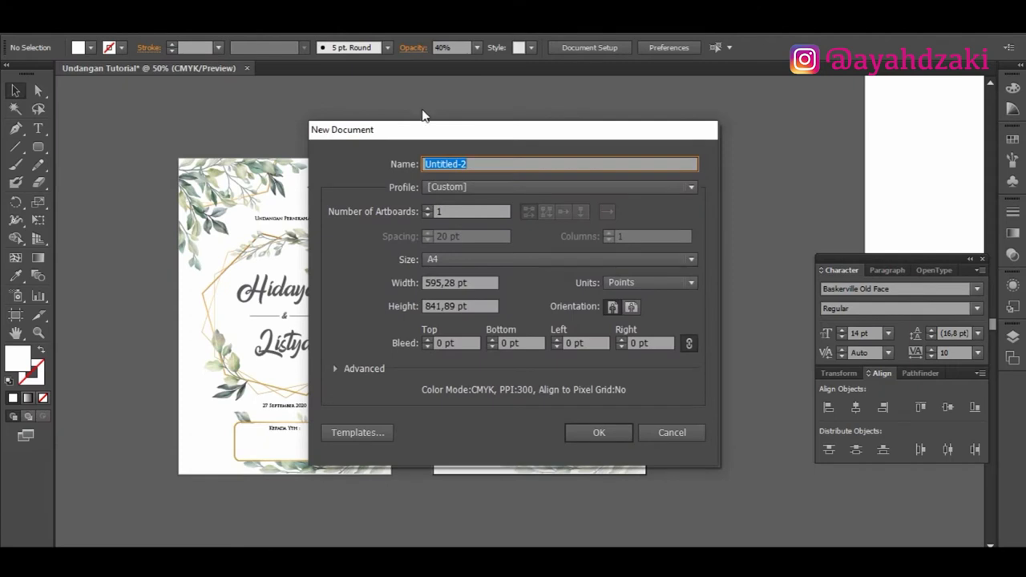
pyautogui.write('undangan')
pyautogui.click(443, 256)
pyautogui.click(443, 256)
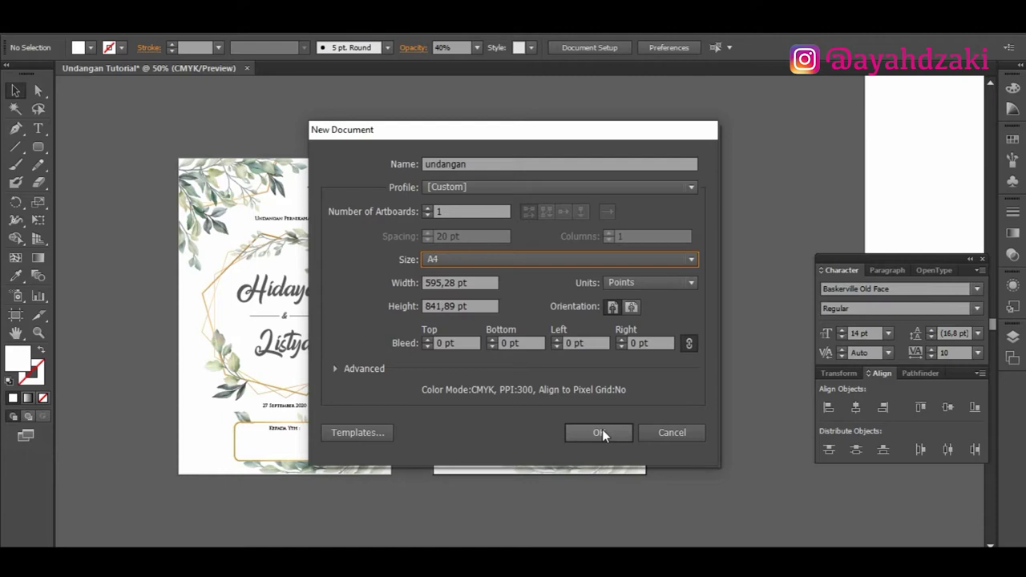
pyautogui.click(599, 432)
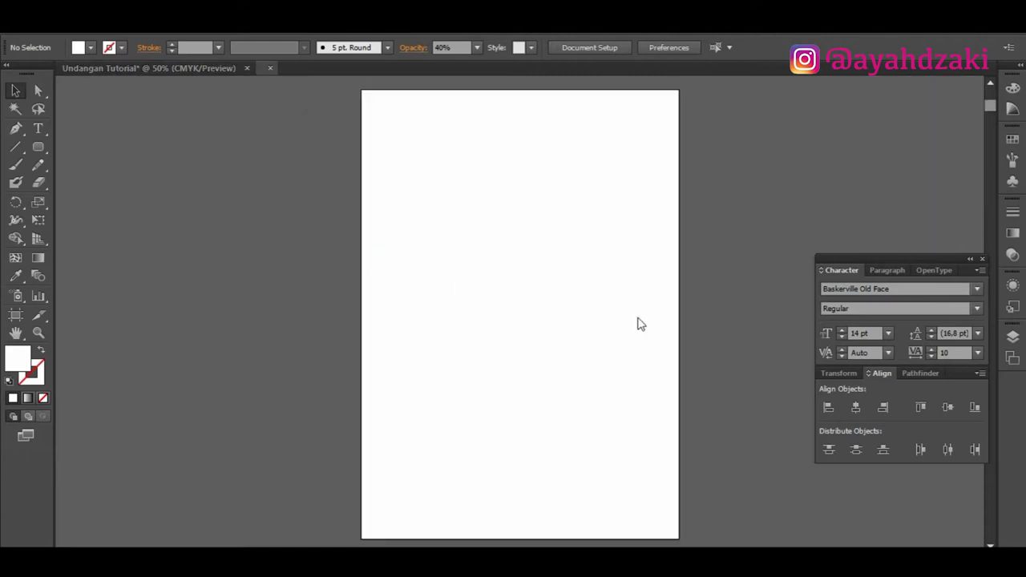
# Step: Draw a white rectangle that covers the entire A4 artboard
pyautogui.hotkey('ctrl', '-')
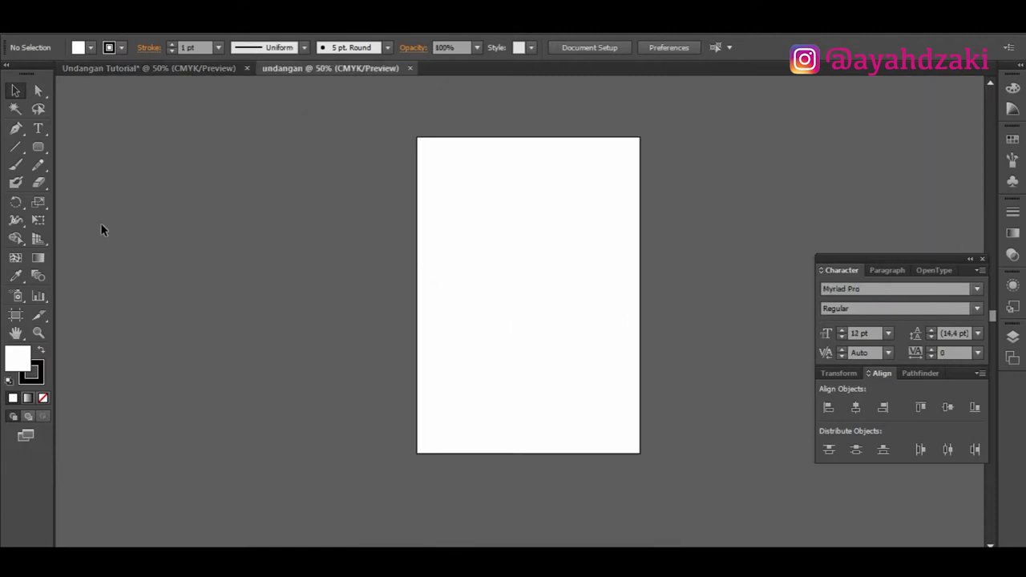
pyautogui.click(46, 150)
pyautogui.click(87, 149)
pyautogui.moveTo(416, 136); pyautogui.dragTo(638, 455)
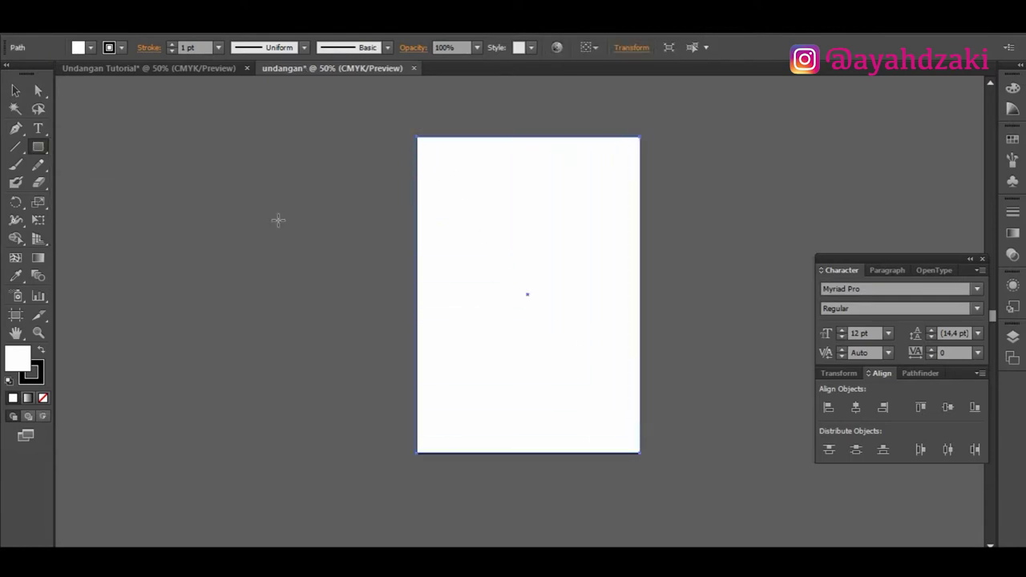
# Step: Move the white rectangle off the artboard into the empty canvas area up and to its left
pyautogui.click(16, 91)
pyautogui.click(237, 158)
pyautogui.scroll(-3, 454, 260)
pyautogui.moveTo(479, 269); pyautogui.dragTo(277, 150)
pyautogui.click(424, 155)
pyautogui.scroll(2, 222, 115)
pyautogui.scroll(1, 214, 170)
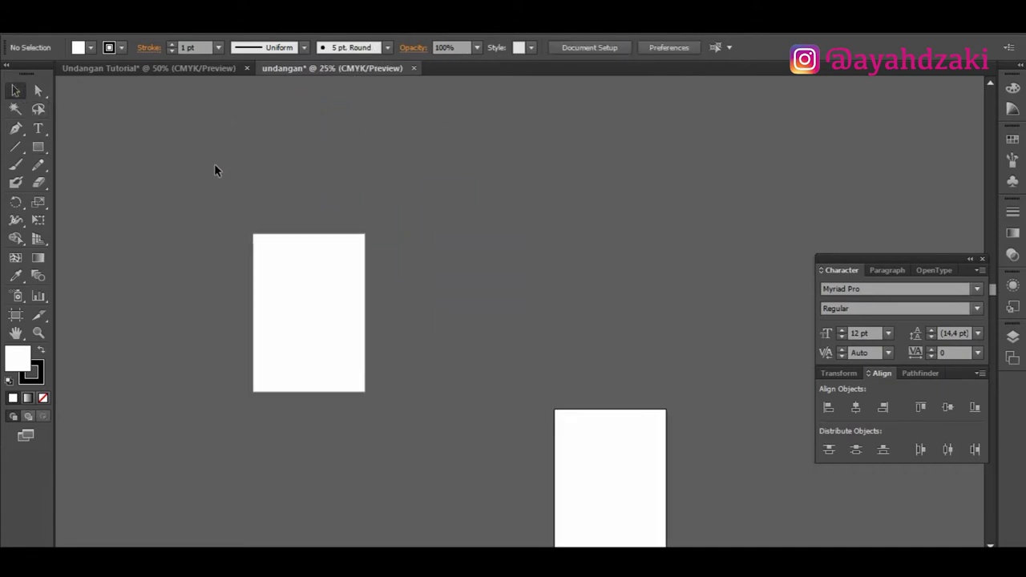
# Step: Try to set the stroke to None without any object selected
pyautogui.click(111, 51)
pyautogui.click(12, 72)
pyautogui.click(325, 166)
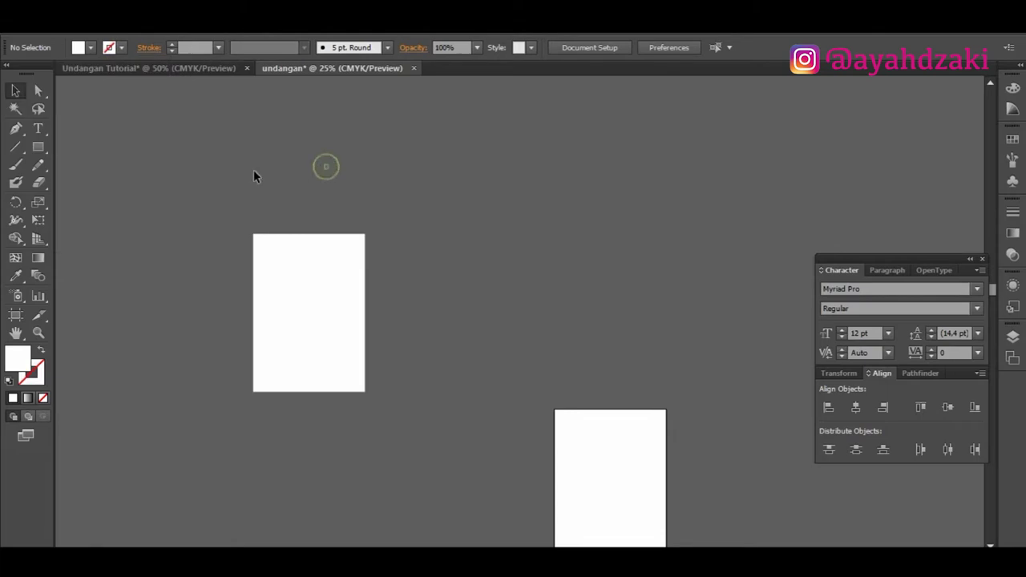
# Step: Select the white rectangle outside the artboard and shift it slightly upward
pyautogui.scroll(1, 231, 200)
pyautogui.moveTo(245, 204); pyautogui.dragTo(515, 346)
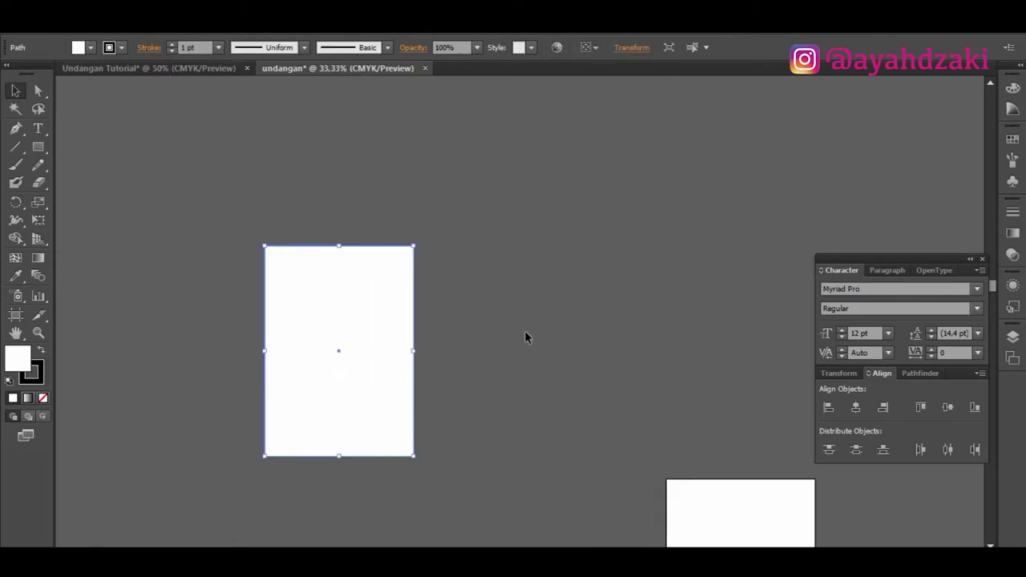
pyautogui.click(525, 333)
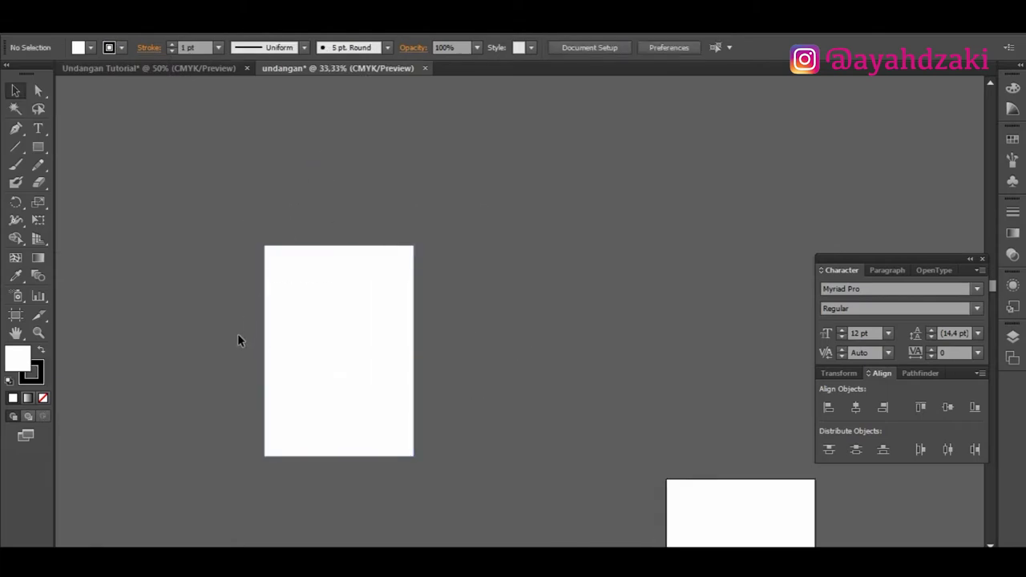
pyautogui.moveTo(306, 334); pyautogui.dragTo(314, 287)
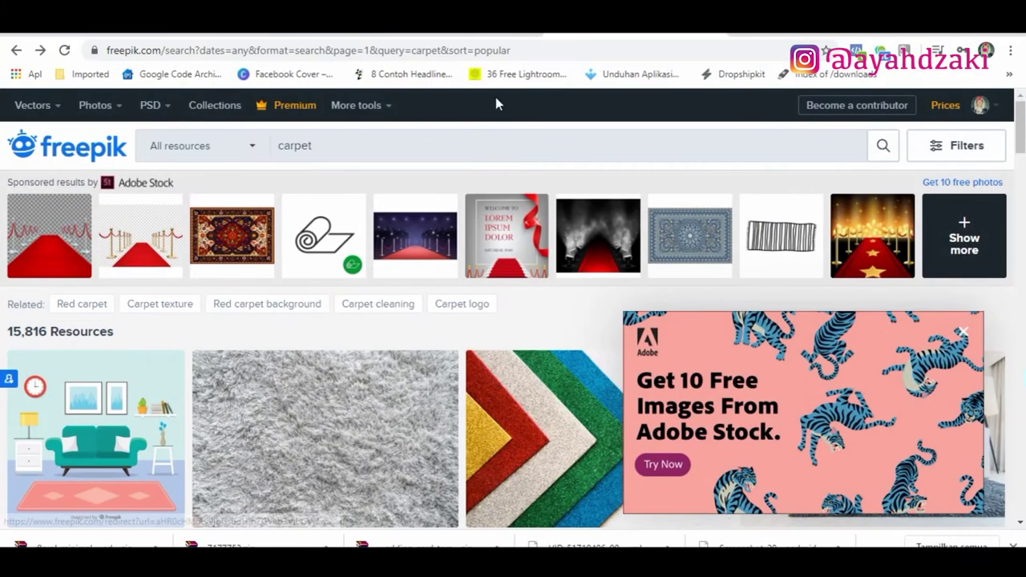
# Step: Switch to the web browser and open the Freepik home page
pyautogui.click(328, 50)
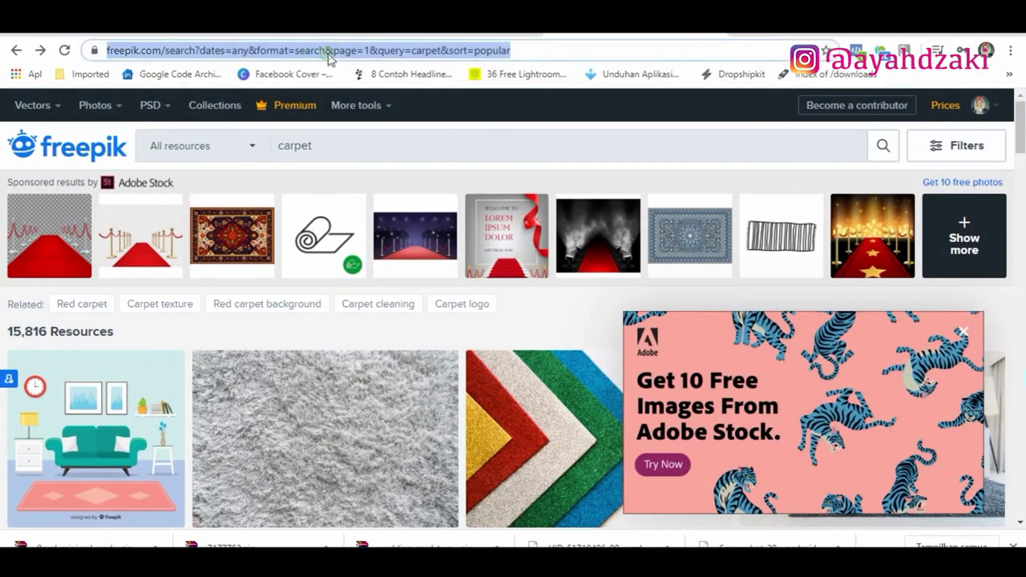
pyautogui.write('freepi')
pyautogui.press('Return')
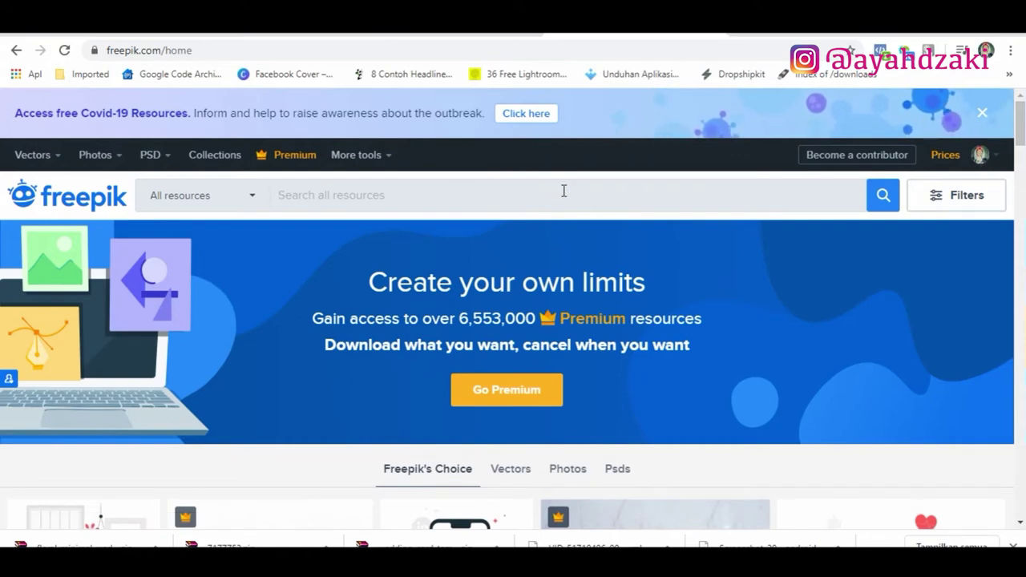
# Step: Search all Freepik resources for "wedding invitation"
pyautogui.write('weddin')
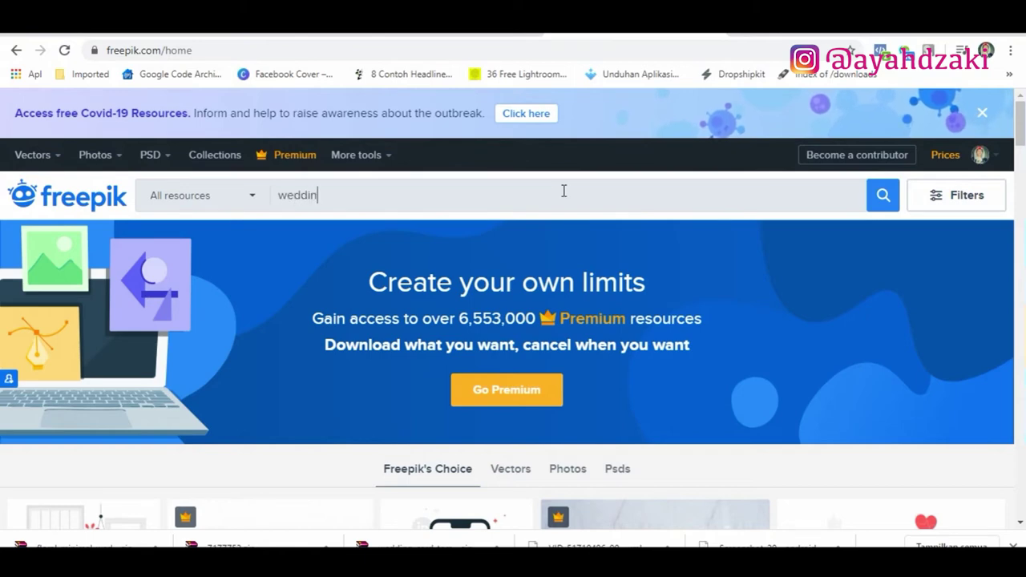
pyautogui.write('g invitation')
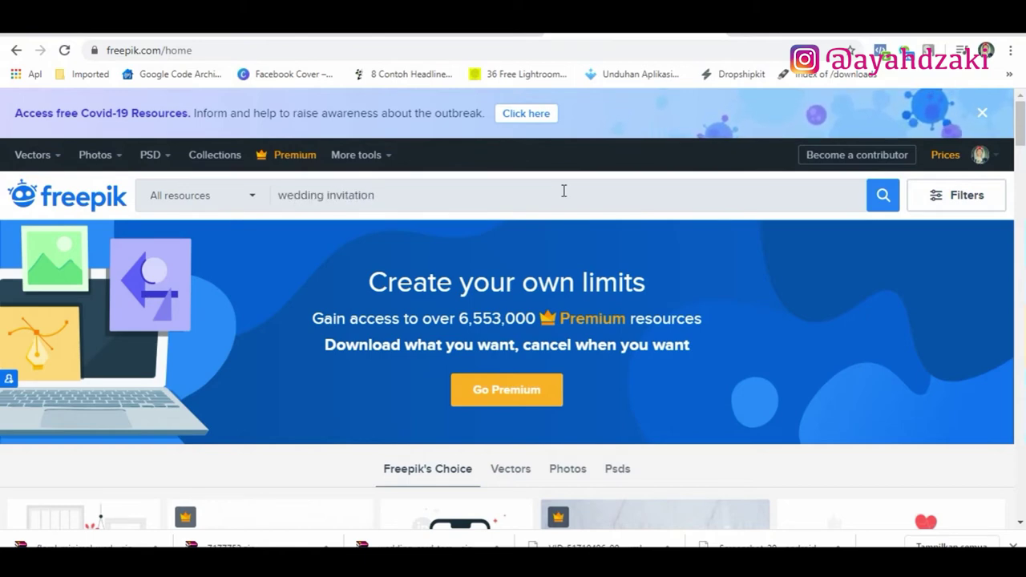
pyautogui.press('Return')
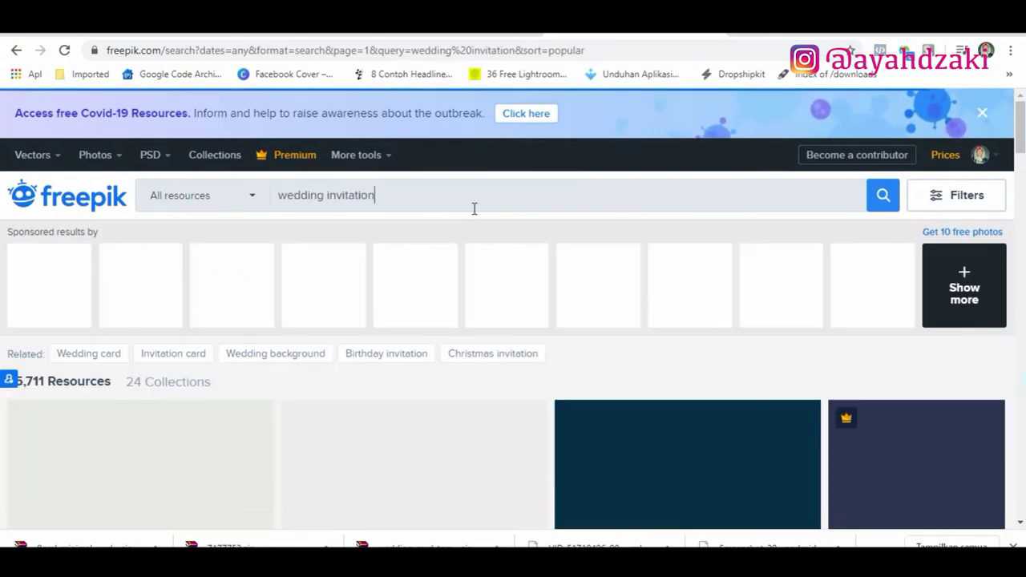
# Step: Browse the search results and download the free vector "Wedding invitation and menu template with beautiful leaves"
pyautogui.scroll(-2, 419, 368)
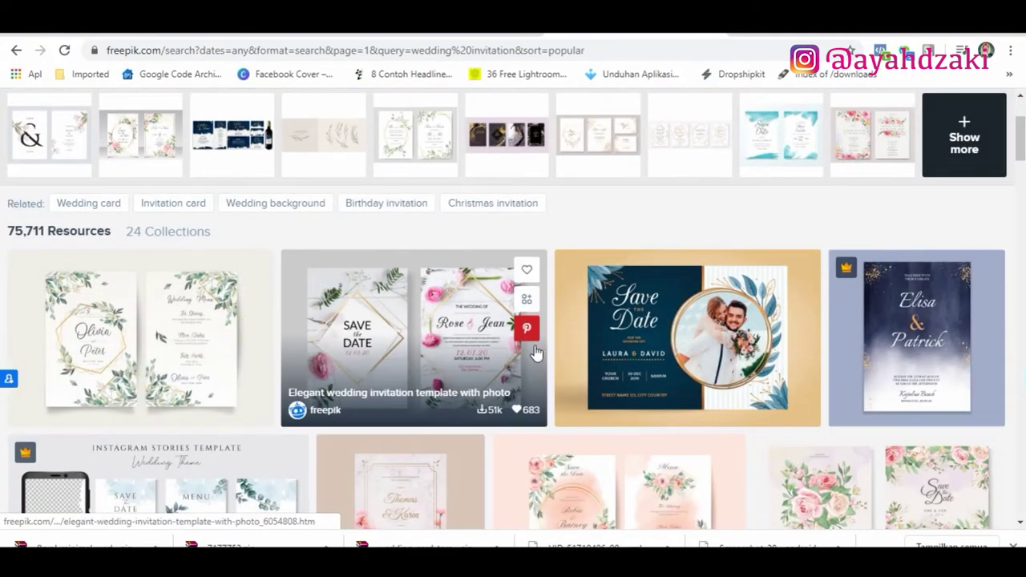
pyautogui.scroll(-2, 382, 324)
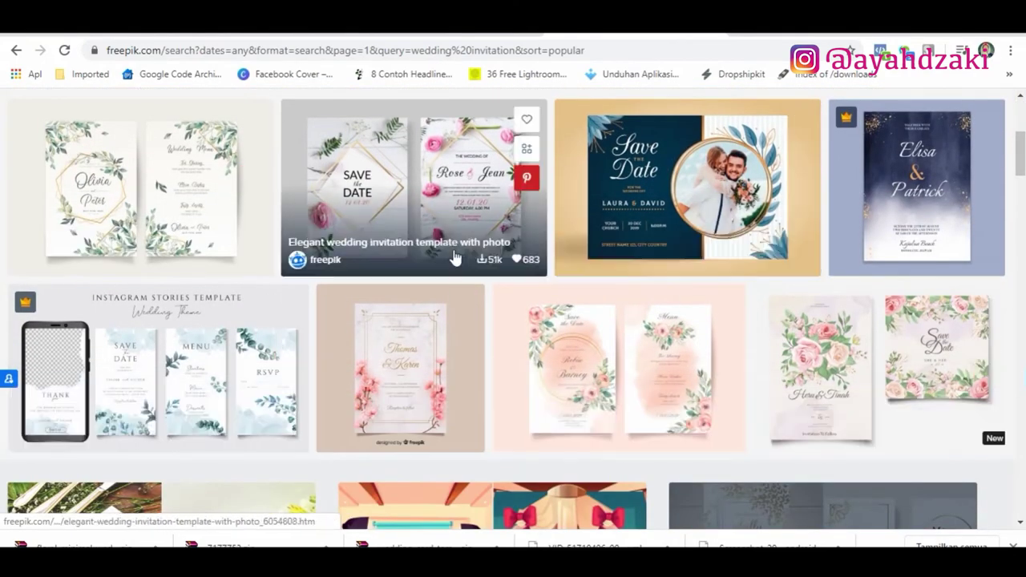
pyautogui.scroll(1, 132, 246)
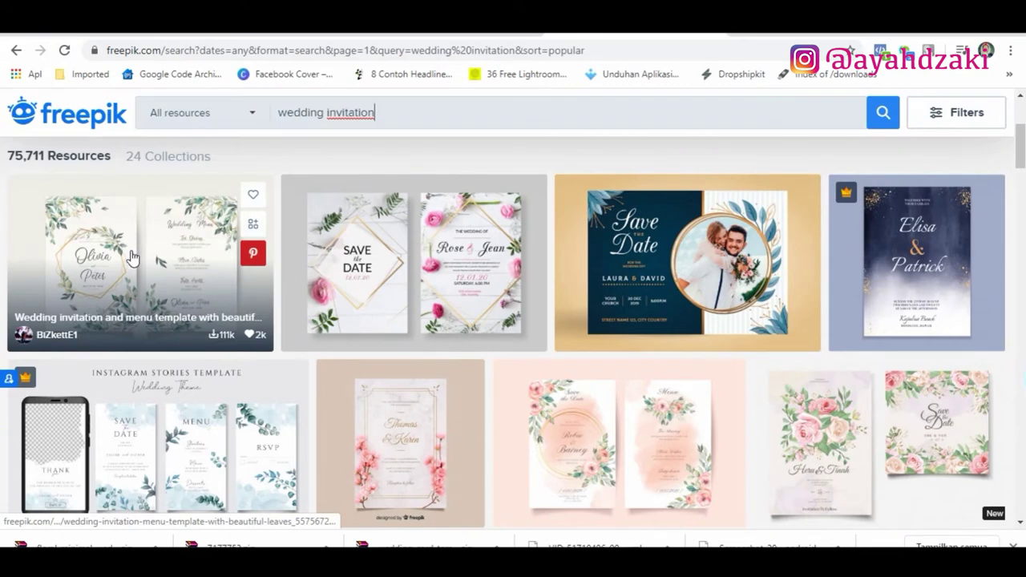
pyautogui.click(132, 247)
pyautogui.scroll(-2, 842, 305)
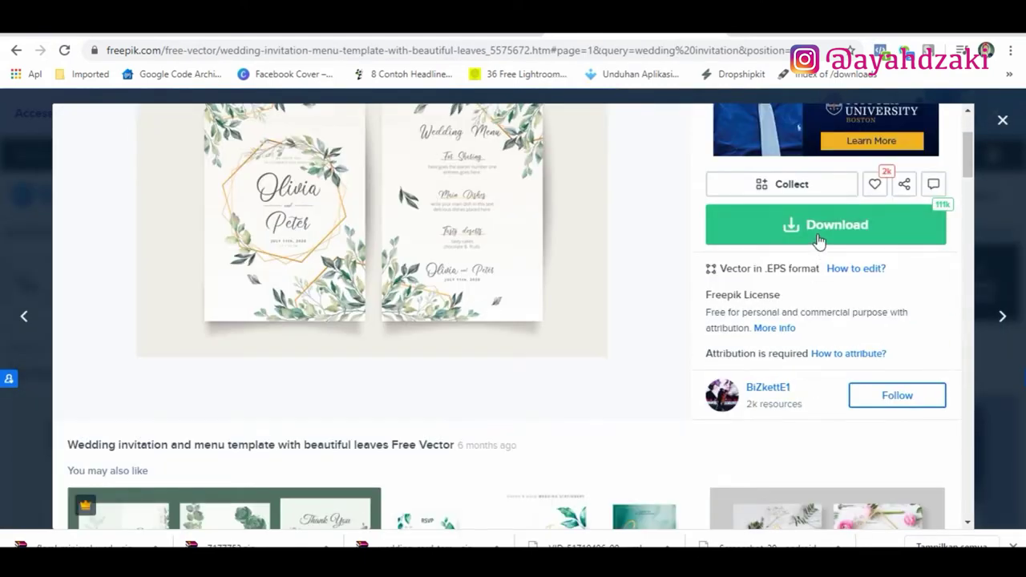
pyautogui.click(819, 240)
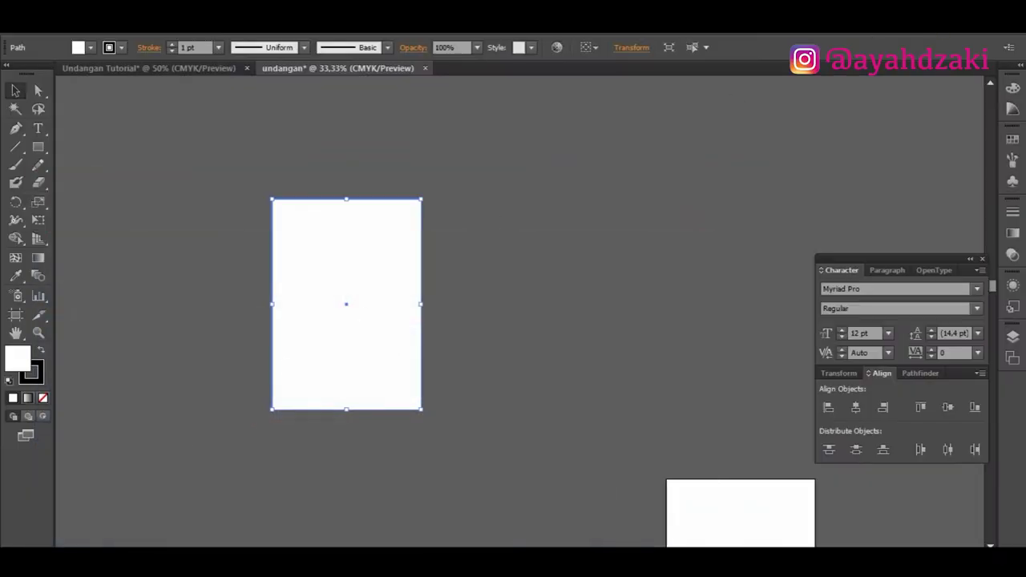
# Step: Switch to File Explorer and open the Freepik Invitation folder inside FREEPIK & PIC on the V: drive
pyautogui.hotkey('alt', 'Tab')
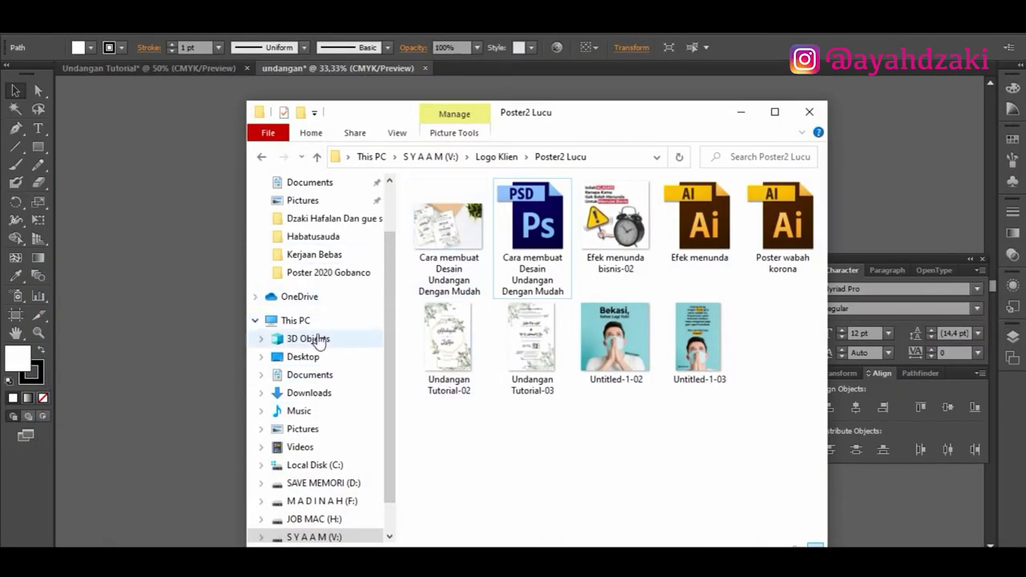
pyautogui.click(321, 536)
pyautogui.doubleClick(458, 171)
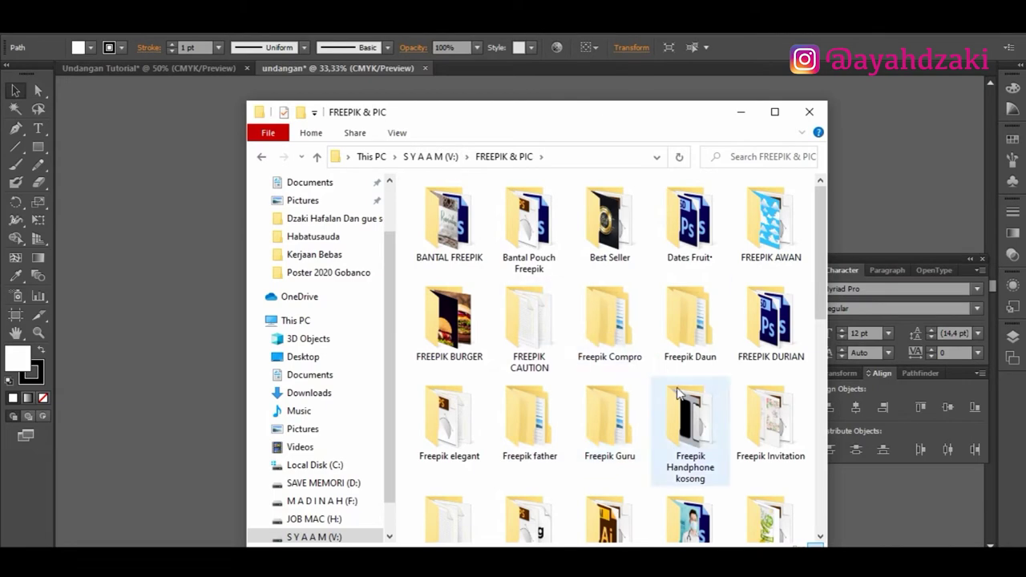
pyautogui.doubleClick(767, 413)
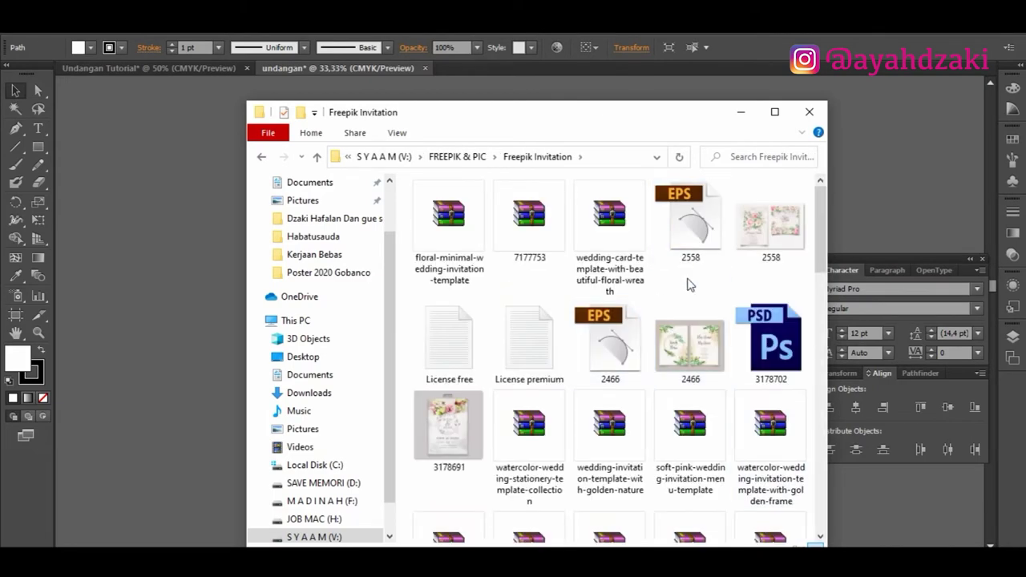
# Step: Find the EPS file 1674 of the leafy invitation and open it in Illustrator despite the missing fonts
pyautogui.scroll(-2, 671, 343)
pyautogui.scroll(2, 545, 336)
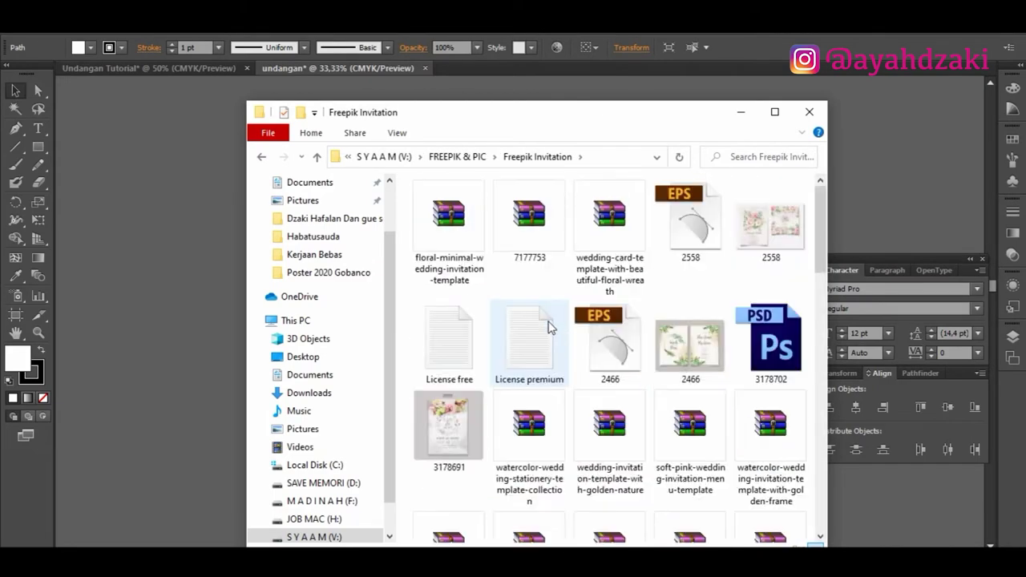
pyautogui.scroll(-10, 550, 326)
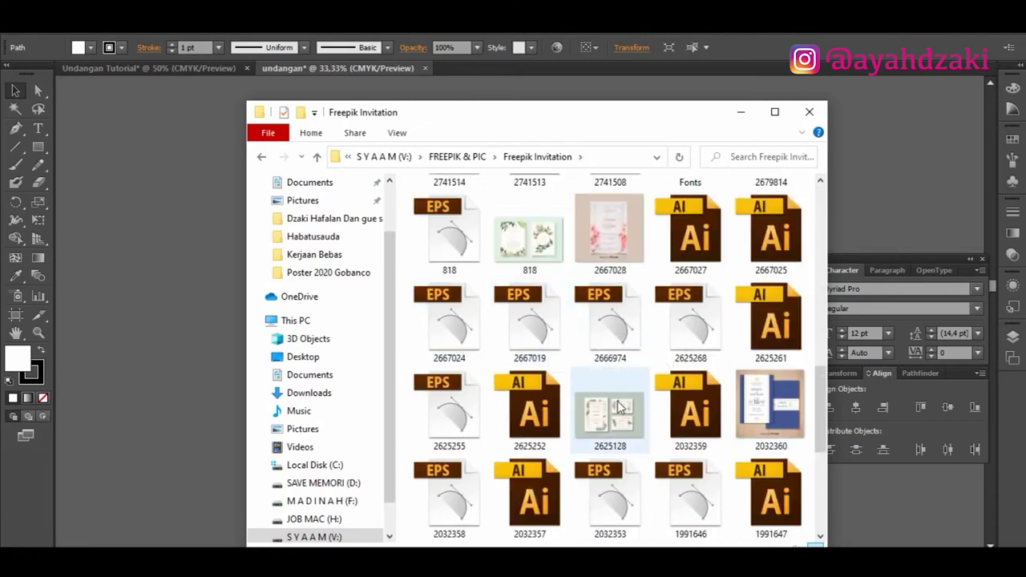
pyautogui.scroll(-3, 618, 413)
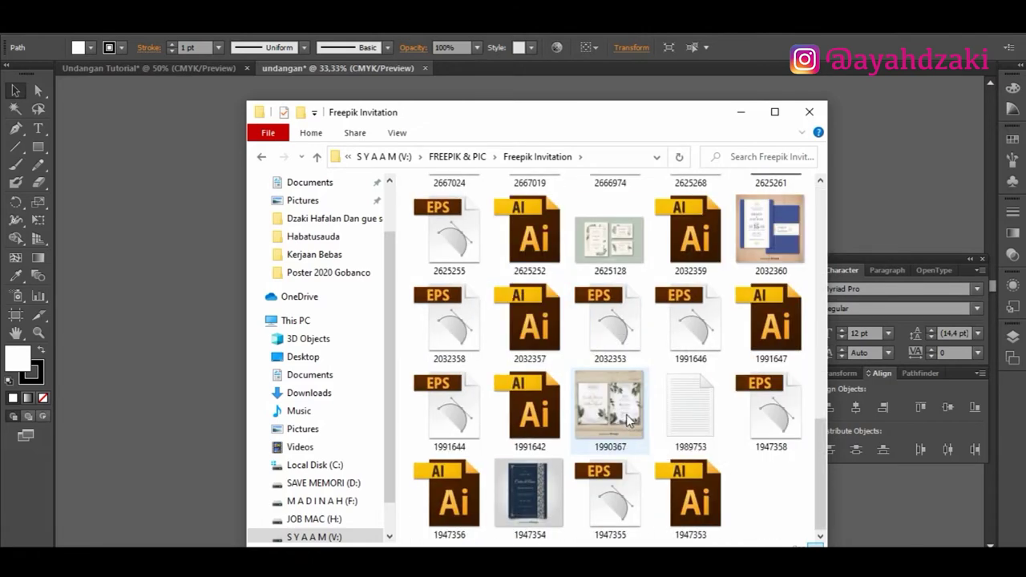
pyautogui.scroll(5, 631, 412)
pyautogui.click(450, 303)
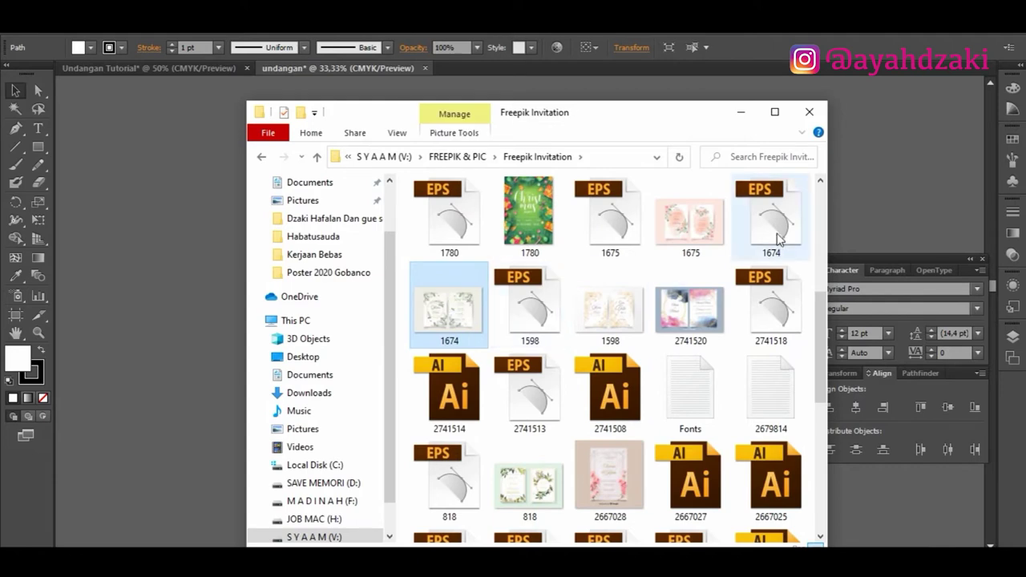
pyautogui.moveTo(781, 234); pyautogui.dragTo(771, 203)
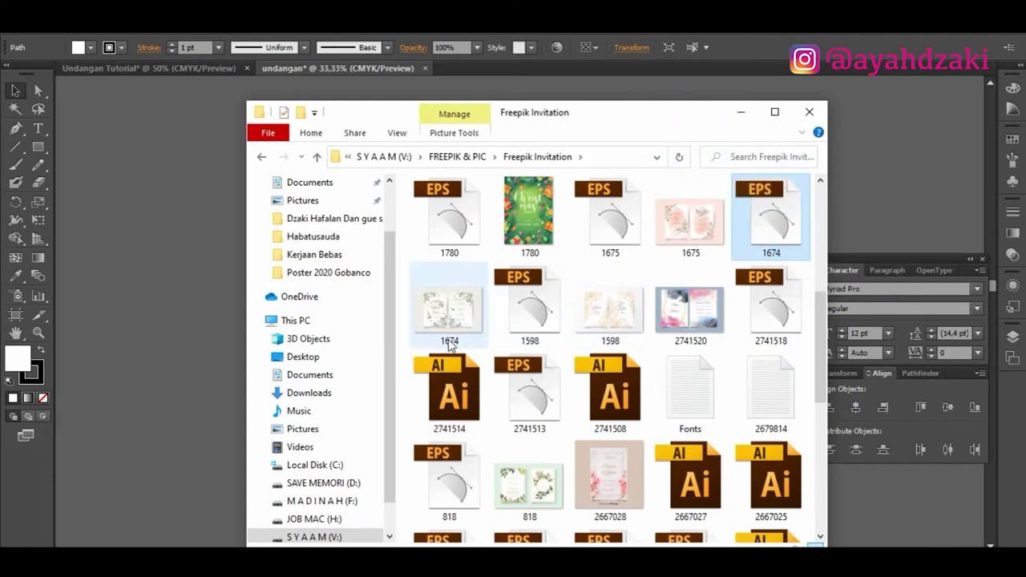
pyautogui.moveTo(774, 231); pyautogui.dragTo(586, 67)
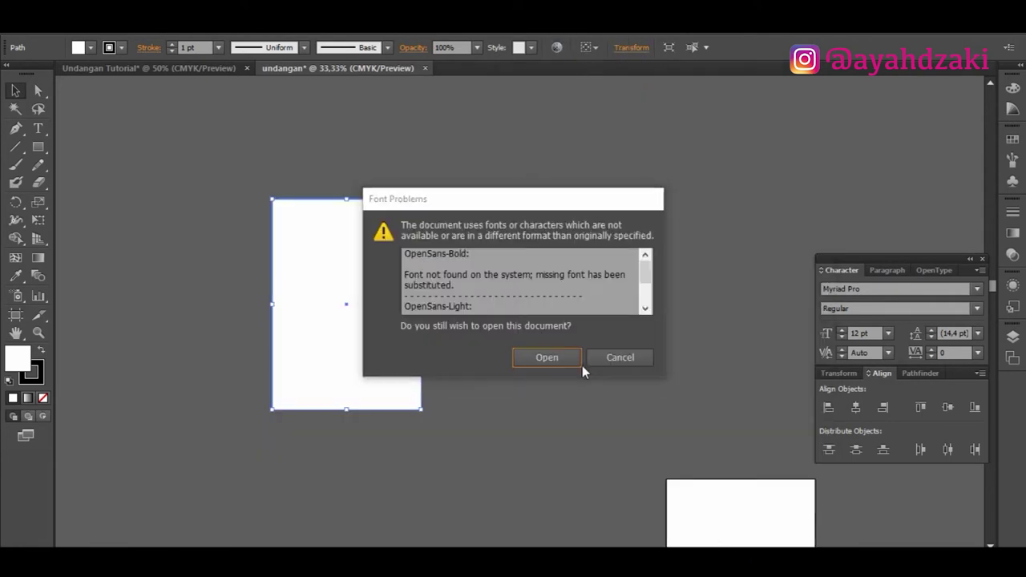
pyautogui.click(552, 354)
pyautogui.hotkey('ctrl', '0')
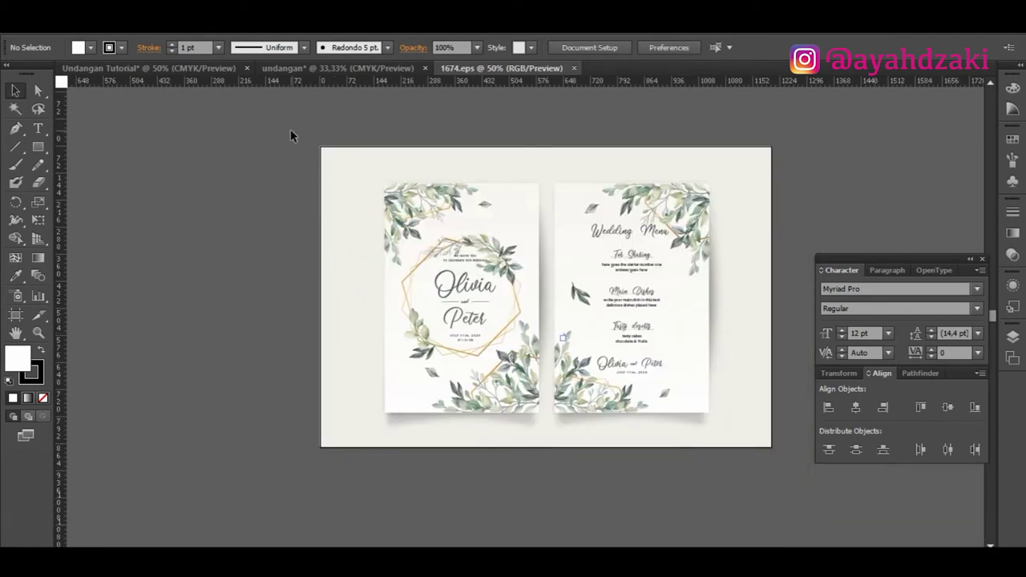
# Step: Copy both invitation cards from 1674.eps into the undangan document and place them beside the white rectangle
pyautogui.moveTo(291, 136); pyautogui.dragTo(732, 428)
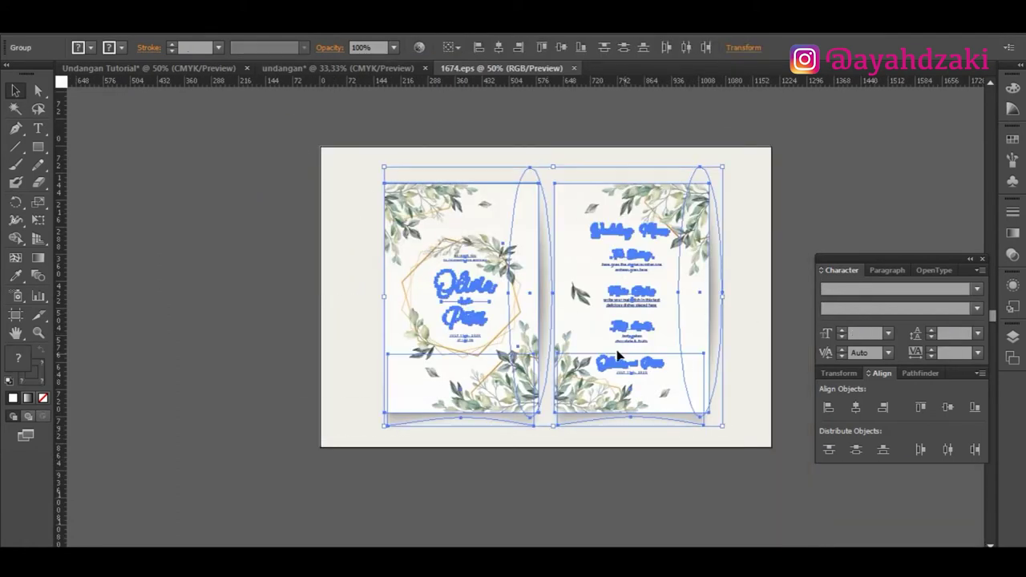
pyautogui.click(280, 68)
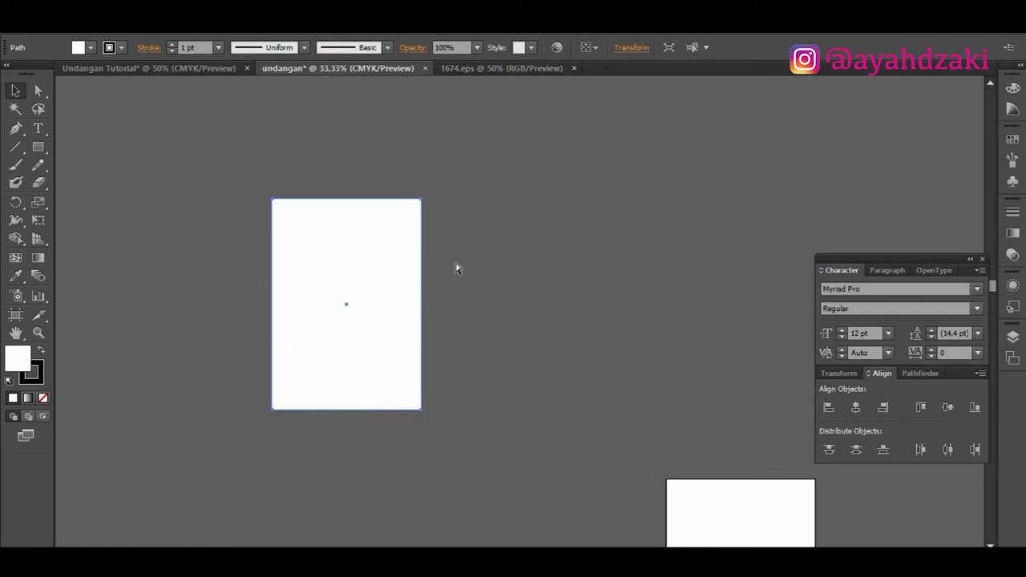
pyautogui.click(451, 236)
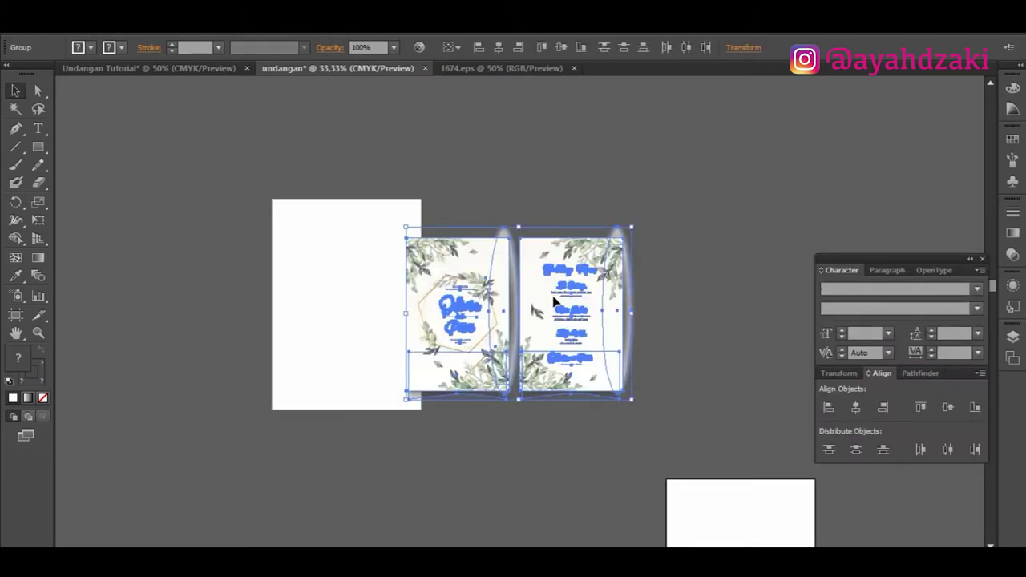
pyautogui.moveTo(554, 300); pyautogui.dragTo(639, 257)
# Step: Ungroup the pasted invitation artwork, including the front card with the couple's names
pyautogui.click(592, 189)
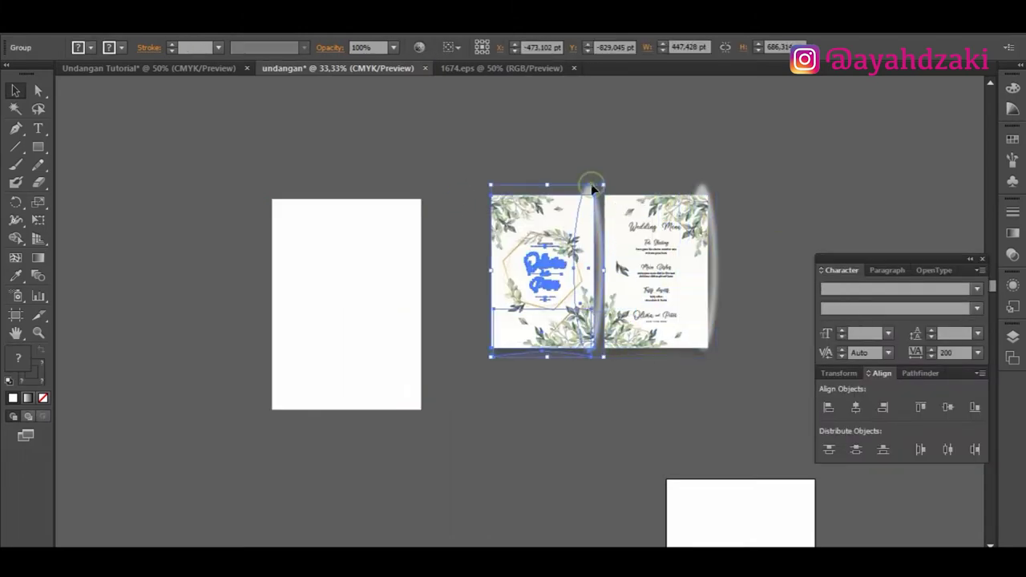
pyautogui.rightClick(591, 184)
pyautogui.click(565, 215)
pyautogui.click(565, 215)
pyautogui.rightClick(571, 215)
pyautogui.click(613, 303)
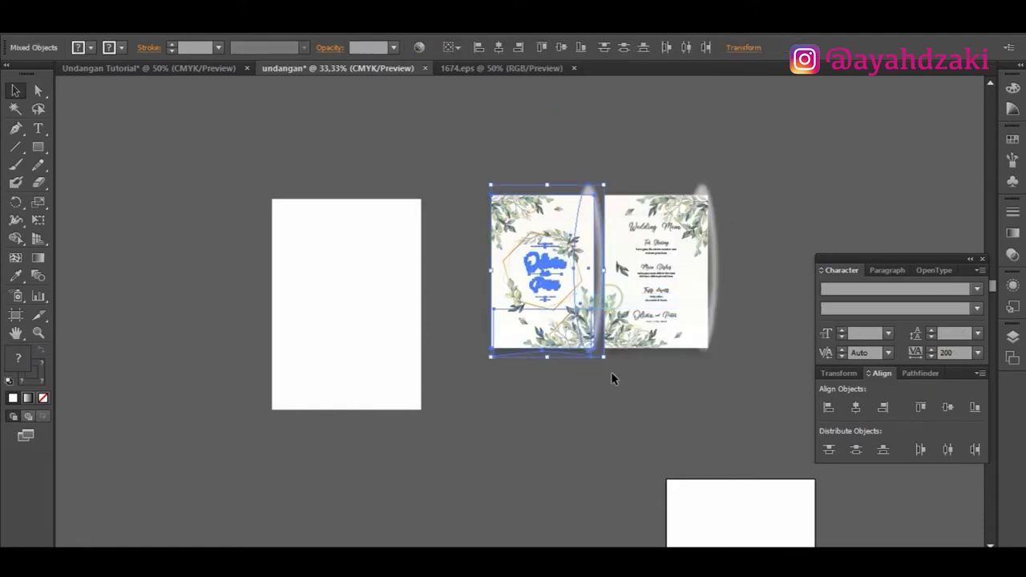
# Step: Delete the blurred shadow artwork behind the ungrouped front card
pyautogui.click(610, 372)
pyautogui.click(592, 203)
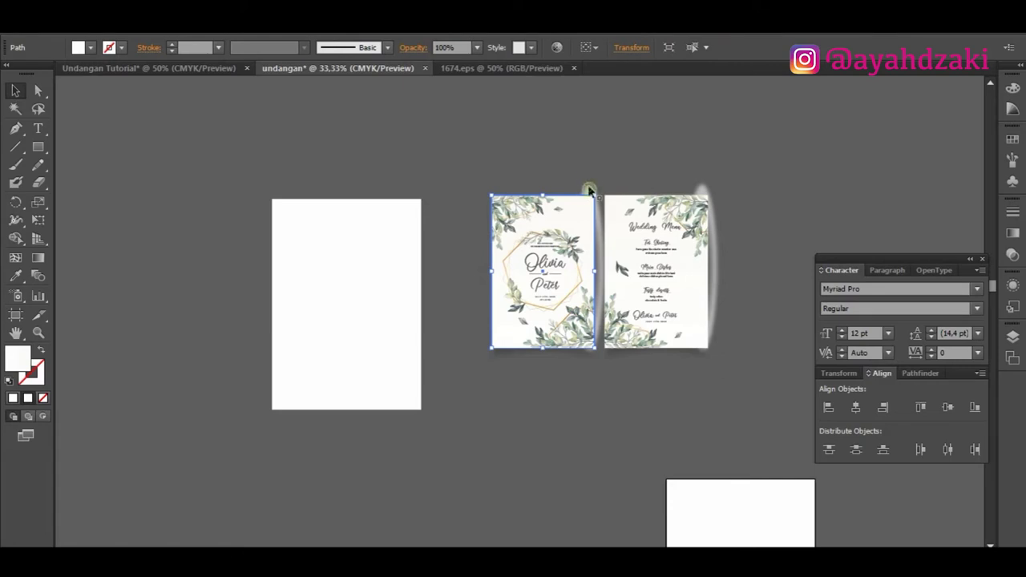
pyautogui.click(588, 190)
# Step: Ungroup the Wedding Menu card and delete the blurred shadow artwork behind it
pyautogui.click(698, 193)
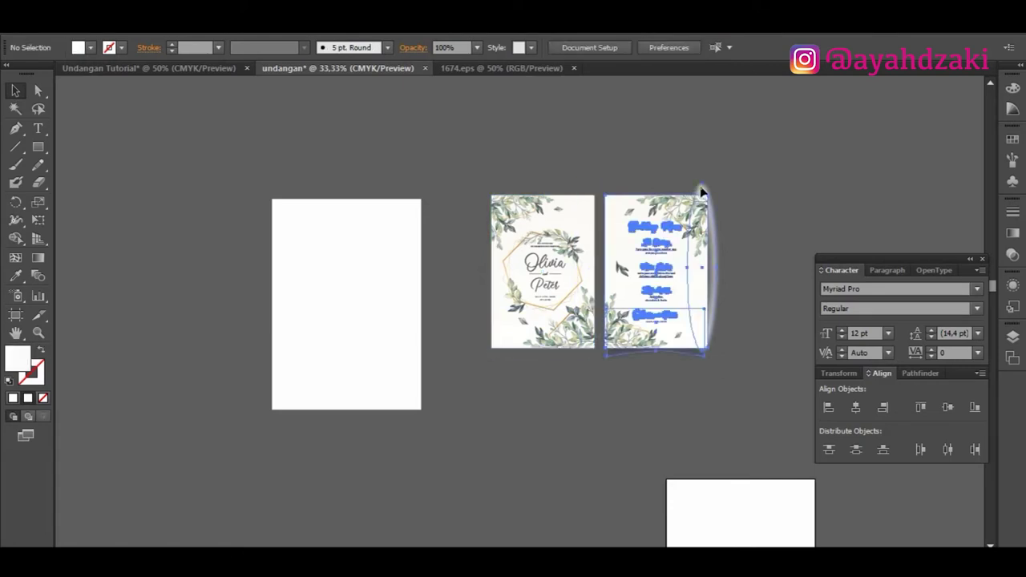
pyautogui.rightClick(718, 188)
pyautogui.click(752, 275)
pyautogui.click(709, 185)
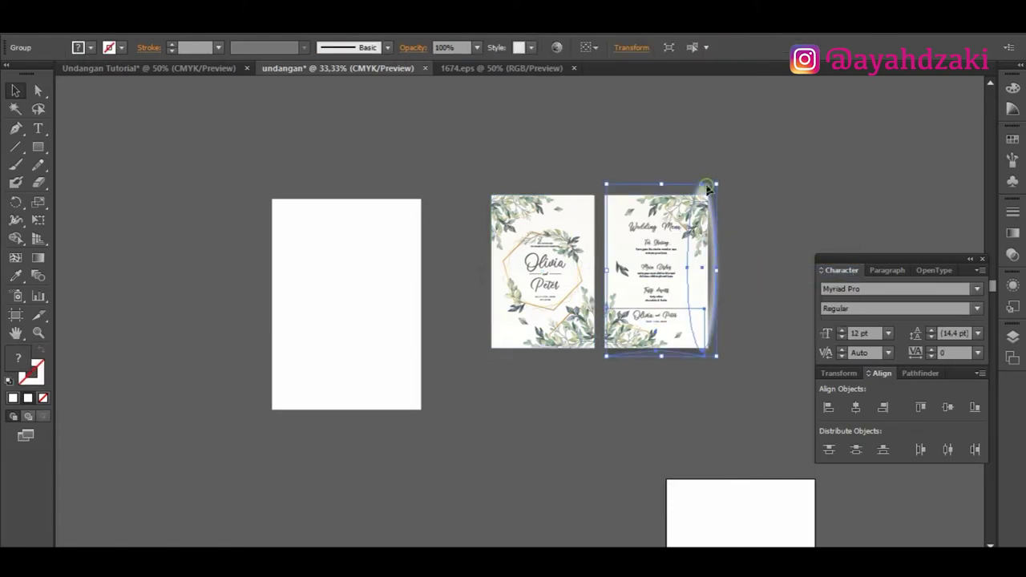
pyautogui.click(746, 195)
pyautogui.scroll(2, 465, 228)
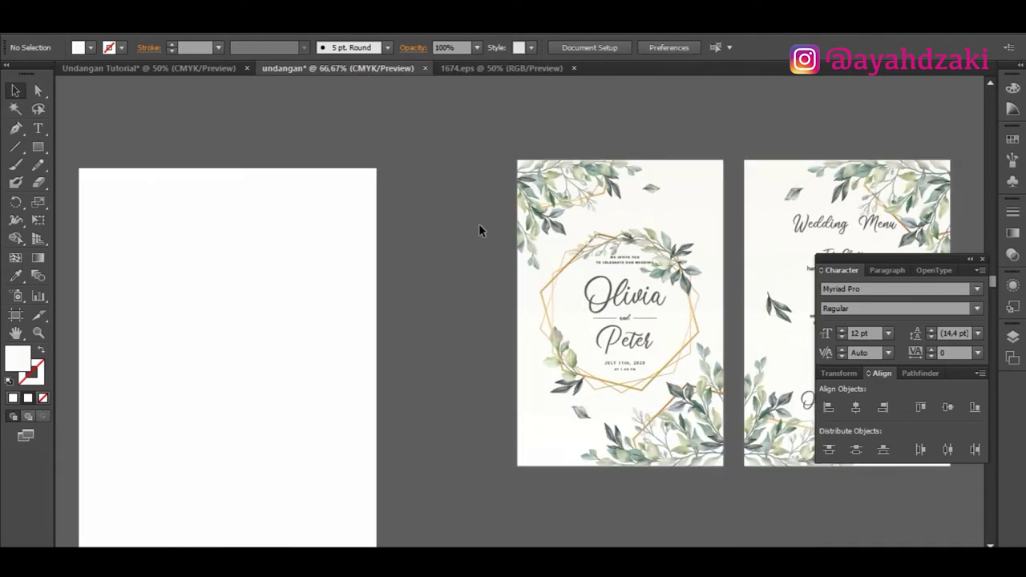
pyautogui.scroll(-2, 478, 224)
pyautogui.moveTo(513, 160); pyautogui.dragTo(561, 264)
pyautogui.moveTo(561, 265); pyautogui.dragTo(635, 266)
pyautogui.click(714, 99)
pyautogui.scroll(1, 630, 273)
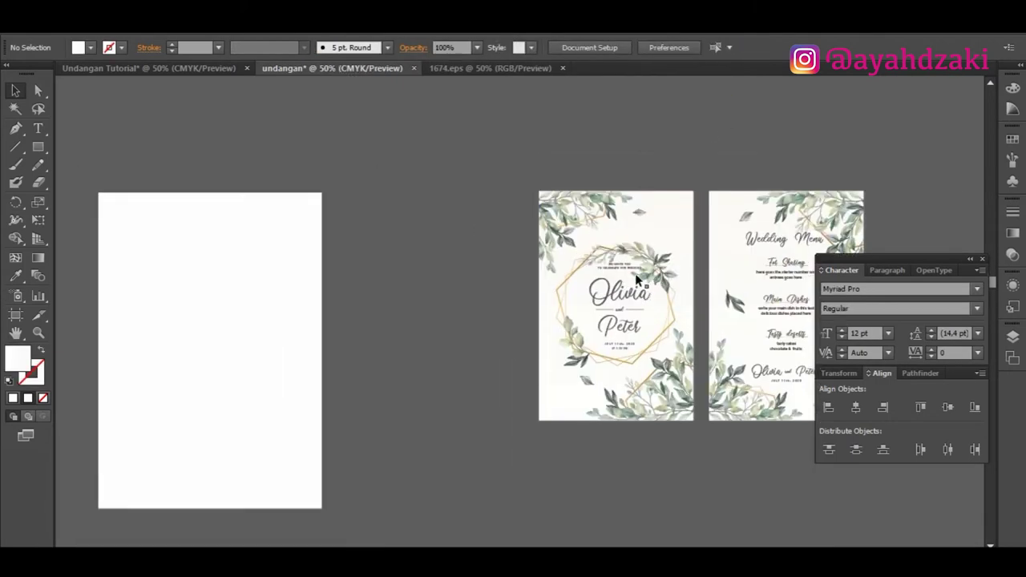
pyautogui.hscroll(3, 638, 292)
pyautogui.scroll(2, 508, 292)
pyautogui.click(515, 309)
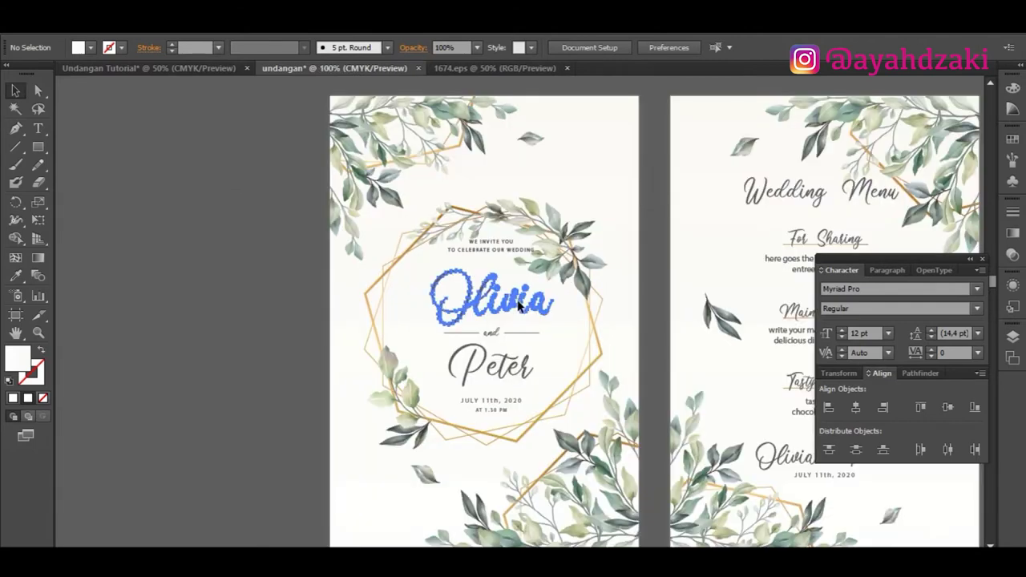
pyautogui.moveTo(472, 303); pyautogui.dragTo(291, 270)
pyautogui.hotkey('ctrl', 'z')
pyautogui.click(280, 267)
# Step: Move the front card's leaf and gold frame clip group onto the blank white rectangle, leaving its lettering behind
pyautogui.scroll(-2, 424, 281)
pyautogui.hscroll(-6, 419, 275)
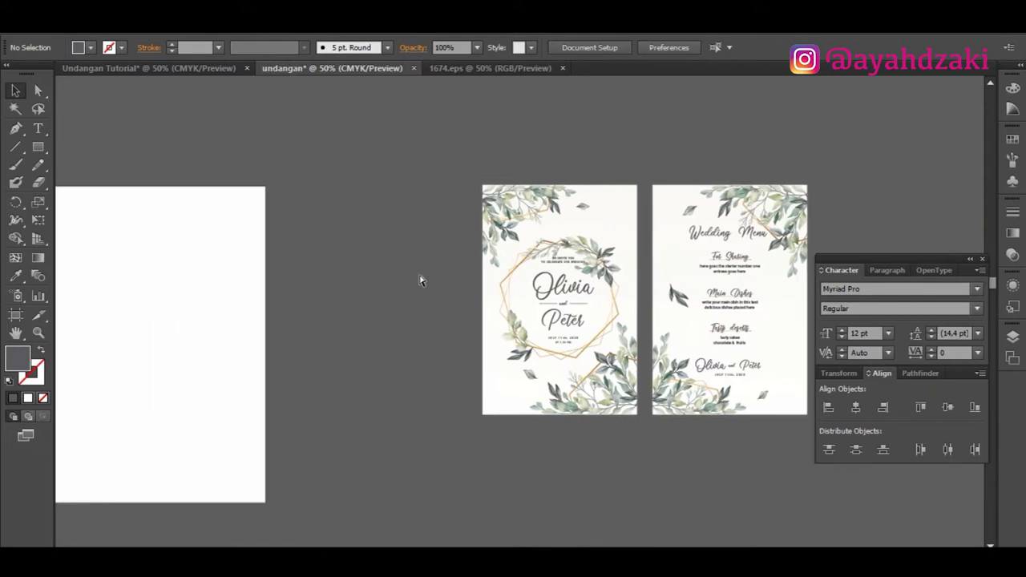
pyautogui.scroll(1, 420, 275)
pyautogui.scroll(-1, 421, 276)
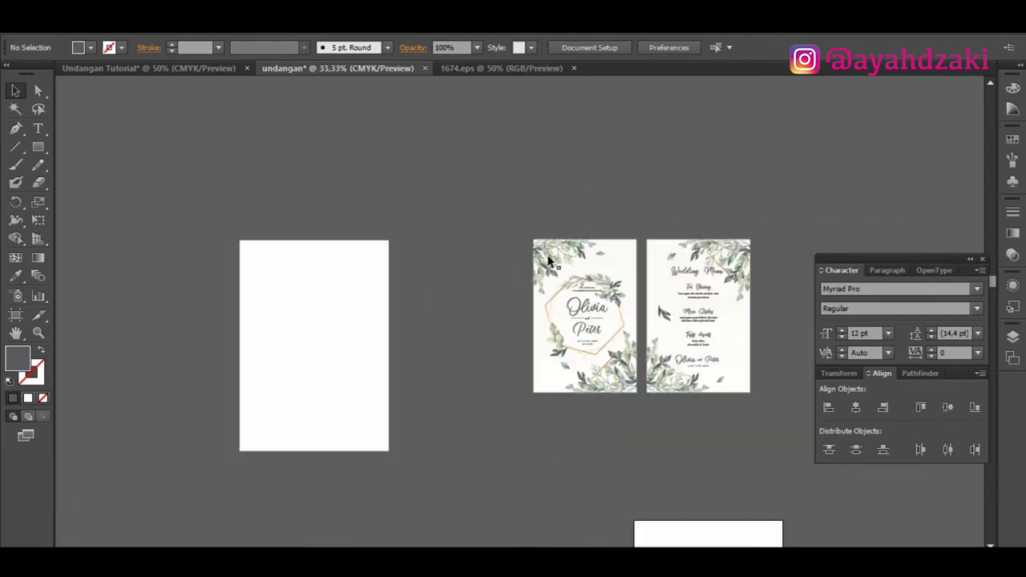
pyautogui.moveTo(609, 371); pyautogui.dragTo(505, 226)
pyautogui.moveTo(546, 257); pyautogui.dragTo(312, 289)
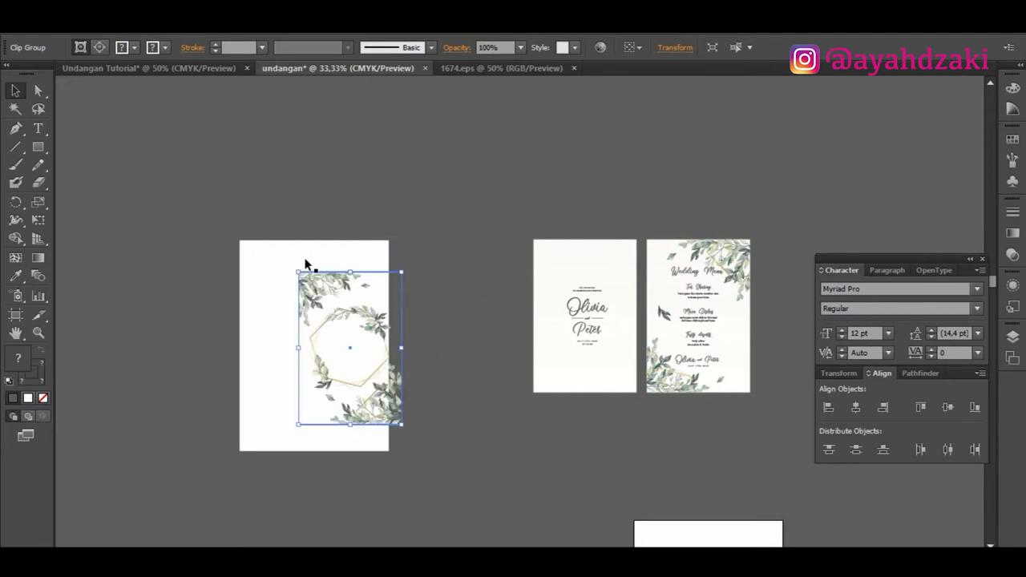
# Step: Align the leaf artwork and the white rectangle along their left and top edges
pyautogui.moveTo(282, 246); pyautogui.dragTo(429, 279)
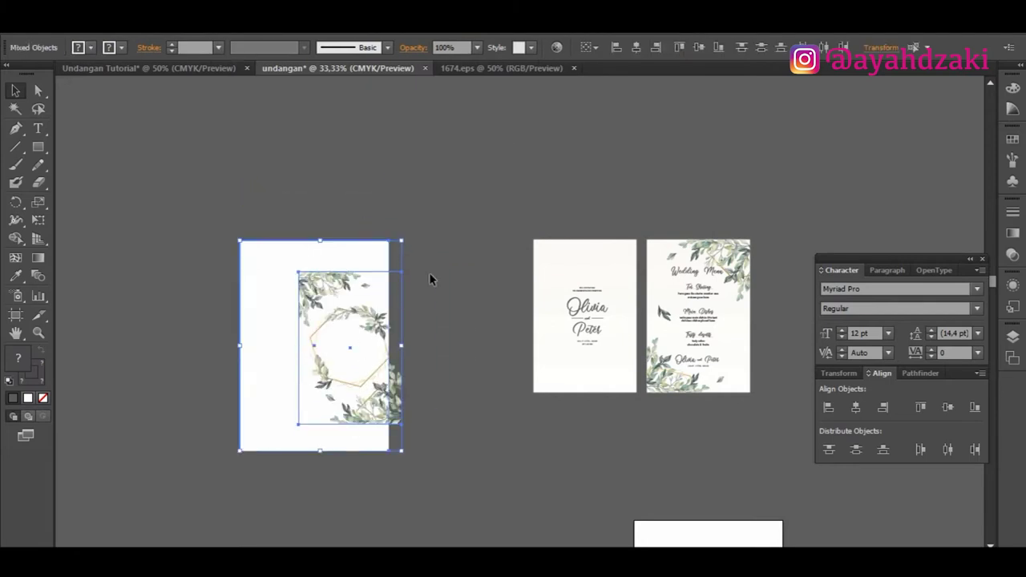
pyautogui.click(615, 47)
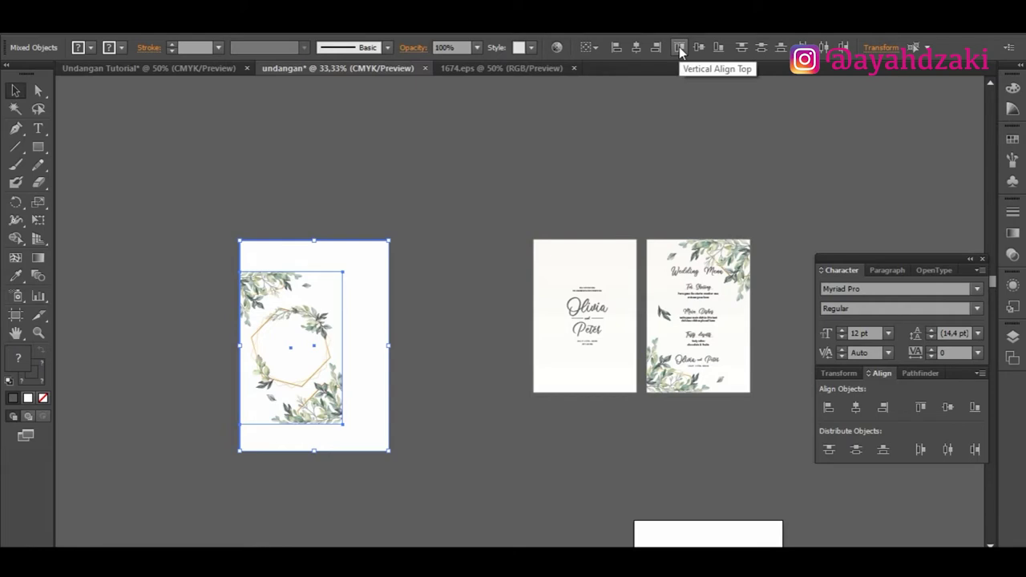
pyautogui.click(679, 47)
pyautogui.click(473, 171)
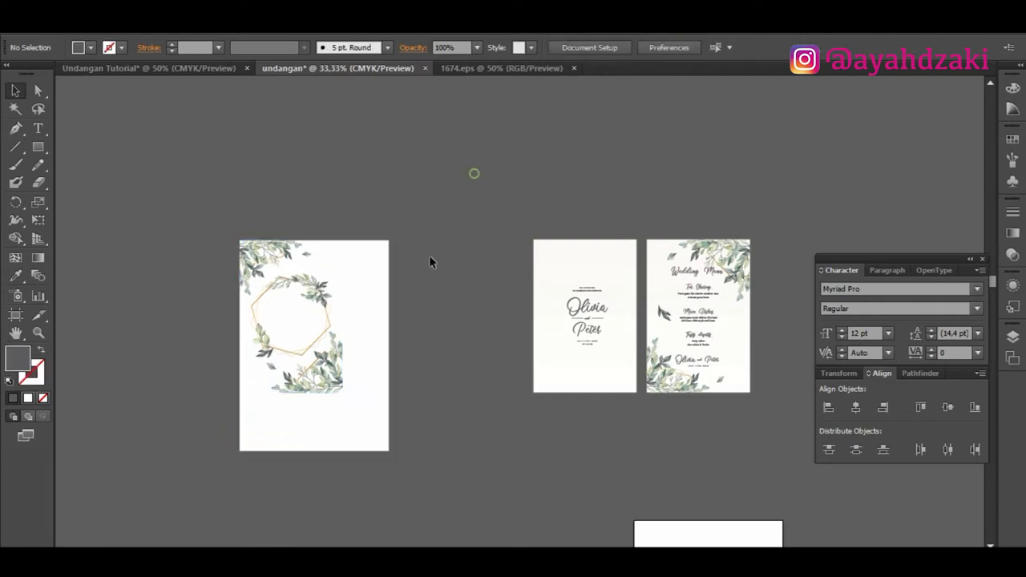
# Step: Scale the leaf artwork up proportionally until it spans the full height of the white rectangle
pyautogui.click(311, 343)
pyautogui.moveTo(343, 394); pyautogui.dragTo(383, 451)
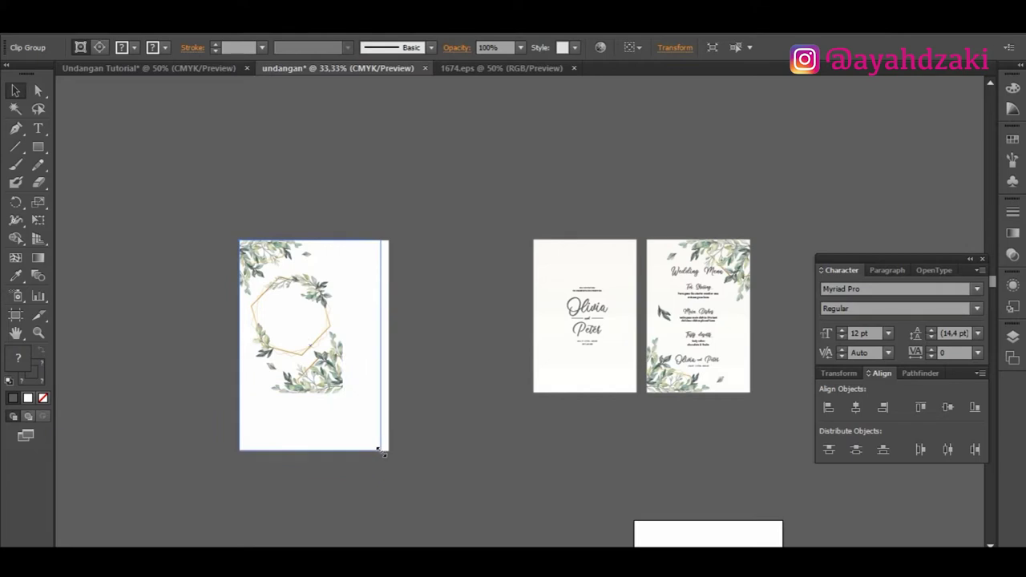
pyautogui.moveTo(454, 478); pyautogui.dragTo(447, 471)
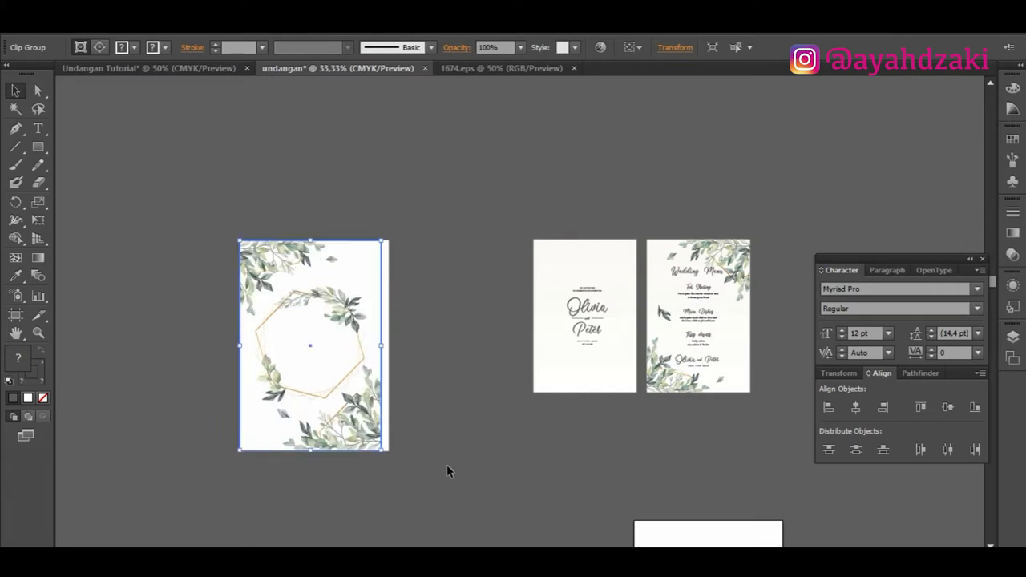
# Step: Narrow the white rectangle from its right side so its width matches the leaf artwork
pyautogui.click(196, 368)
pyautogui.scroll(2, 229, 349)
pyautogui.click(532, 325)
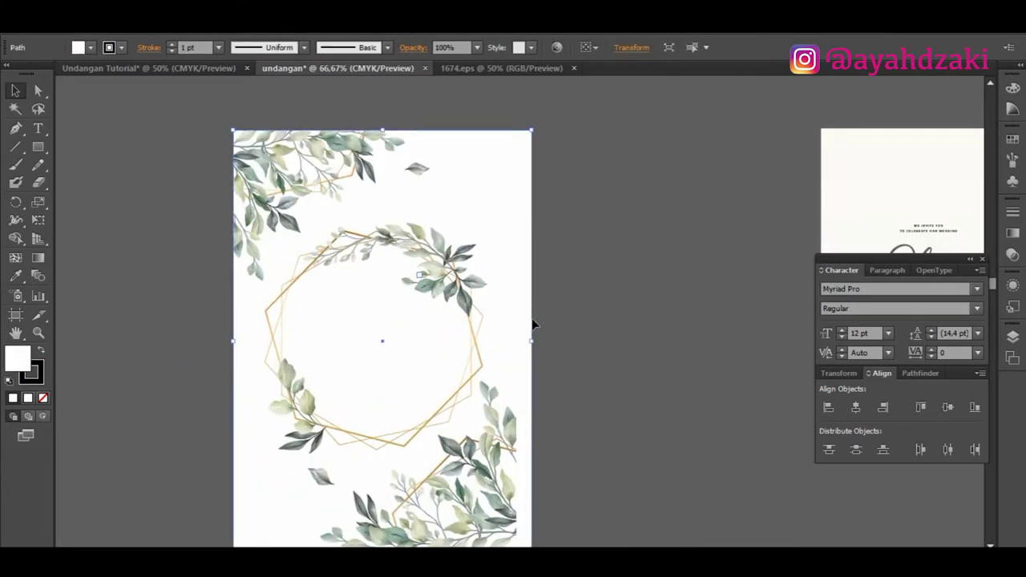
pyautogui.click(540, 313)
pyautogui.click(532, 320)
pyautogui.moveTo(529, 341); pyautogui.dragTo(515, 341)
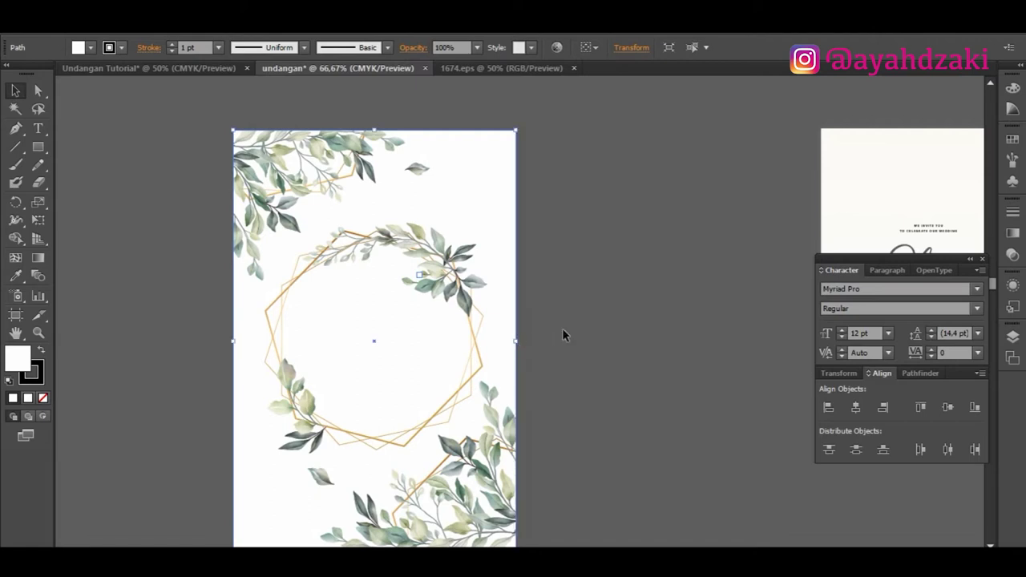
pyautogui.click(563, 334)
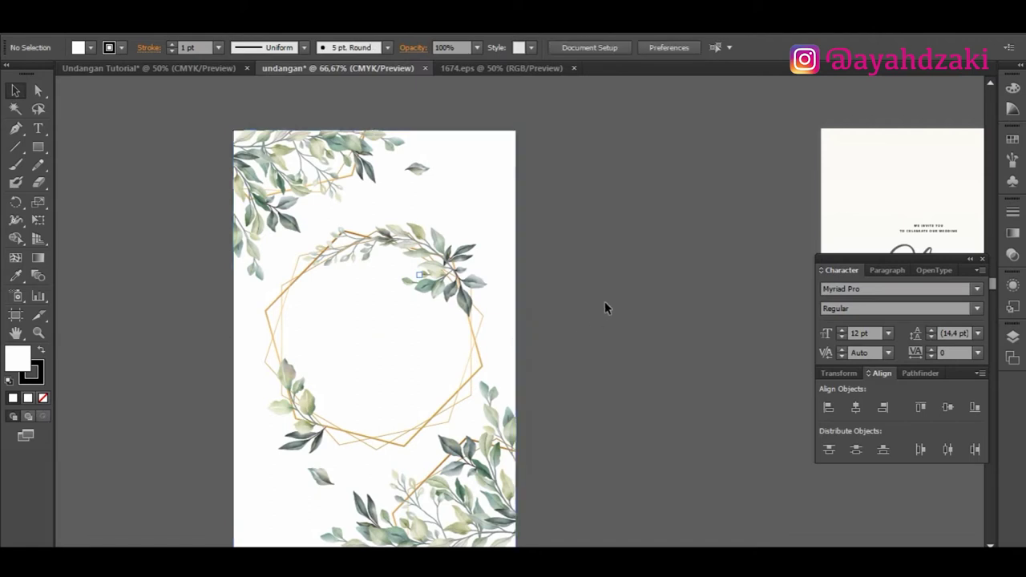
pyautogui.scroll(-2, 604, 301)
pyautogui.click(467, 357)
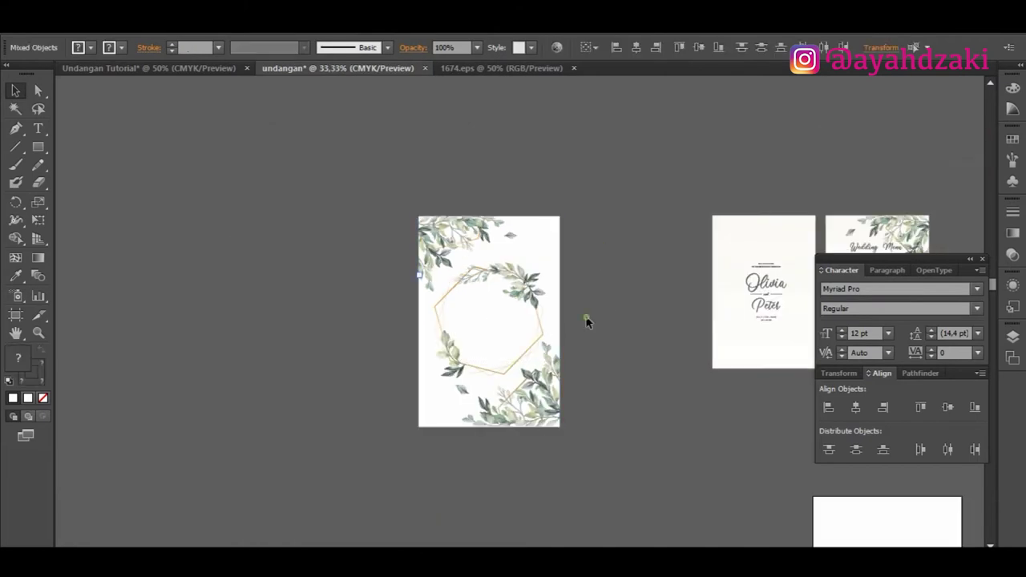
pyautogui.click(585, 315)
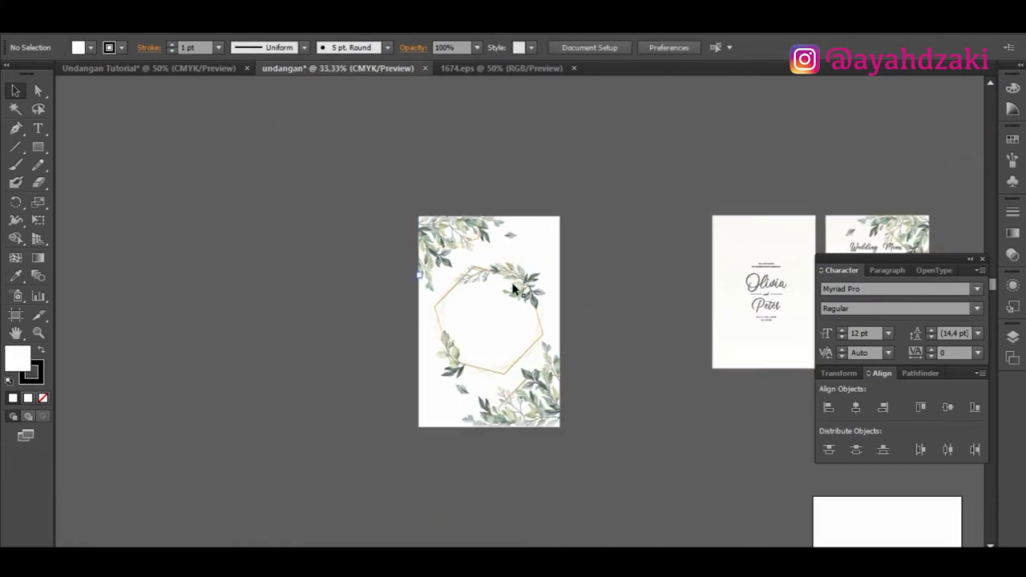
# Step: Isolate the leaf clip group and move the sprig from the frame's upper right to the card's right edge, just below the loose leaf
pyautogui.scroll(2, 514, 288)
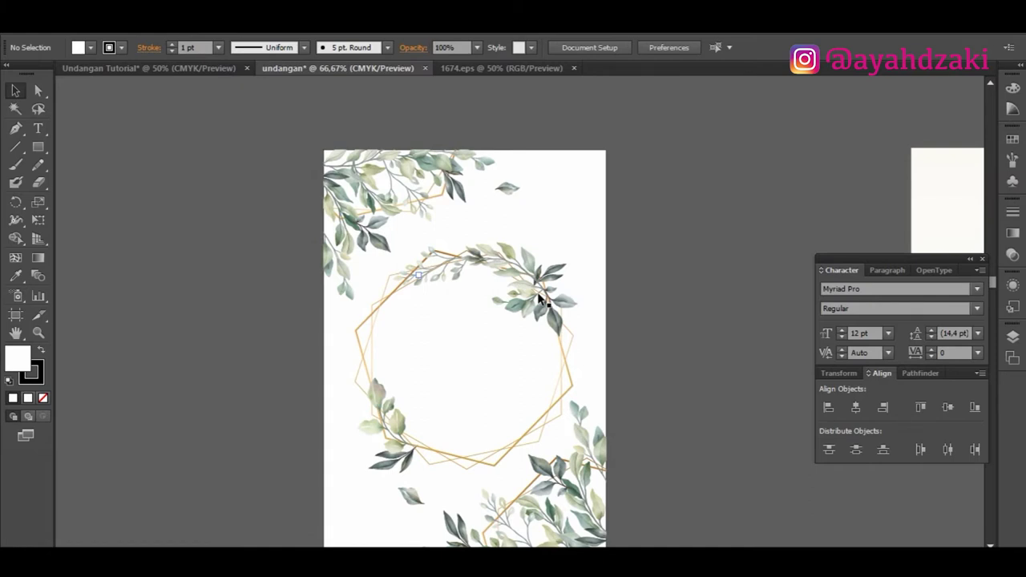
pyautogui.click(540, 298)
pyautogui.doubleClick(543, 291)
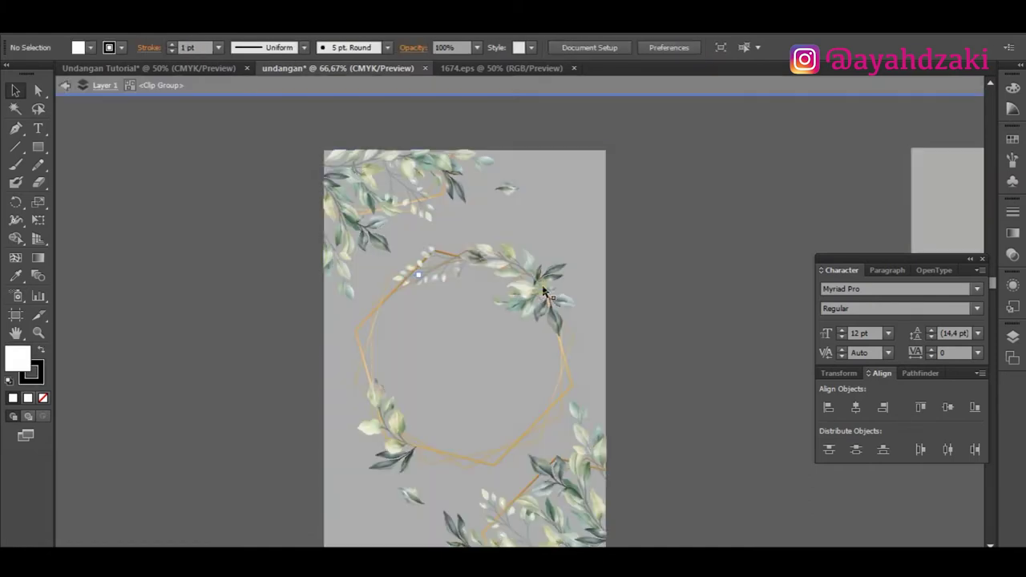
pyautogui.moveTo(543, 292); pyautogui.dragTo(601, 187)
pyautogui.click(668, 206)
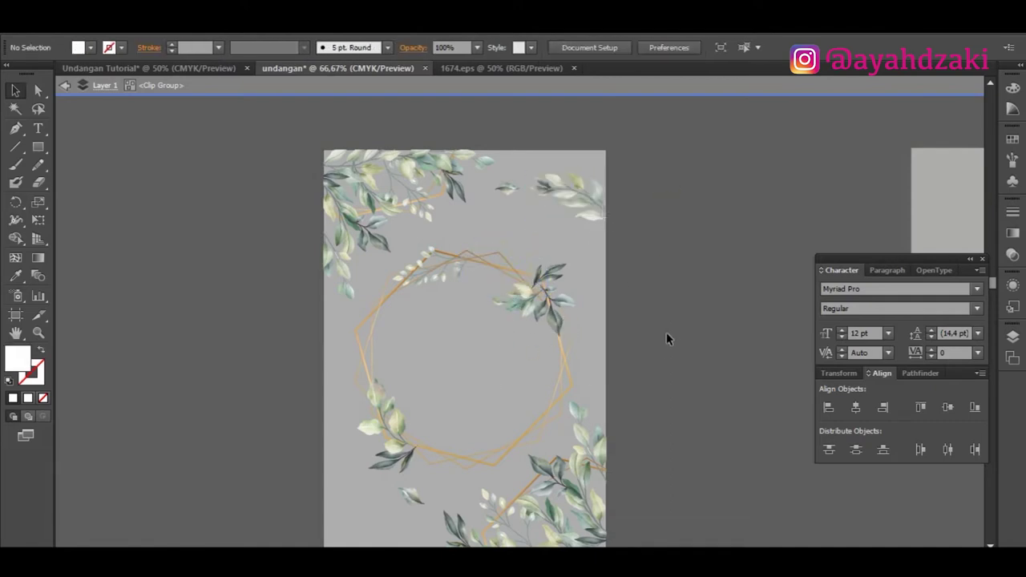
pyautogui.moveTo(598, 205); pyautogui.dragTo(596, 235)
pyautogui.click(683, 230)
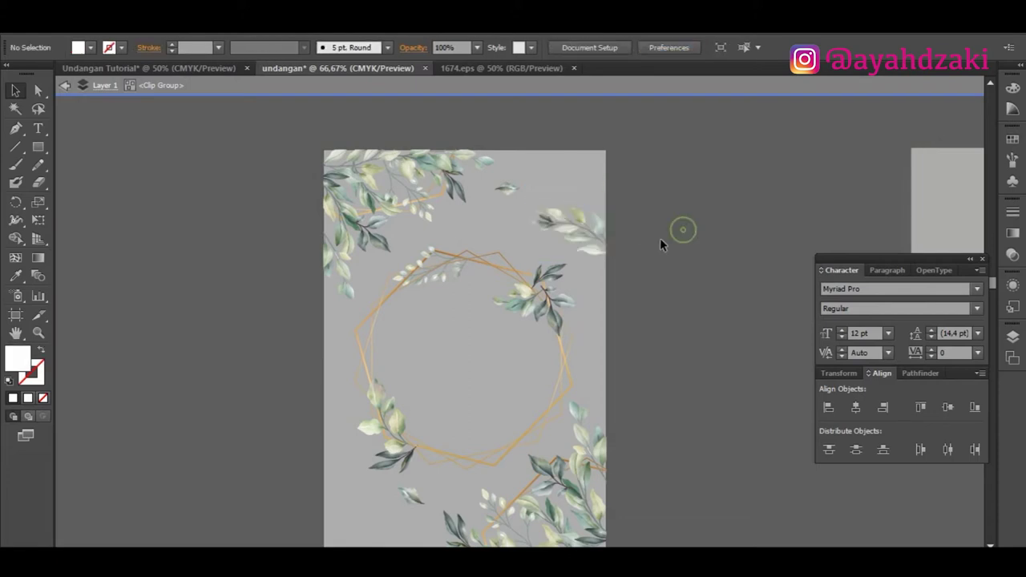
pyautogui.click(660, 241)
pyautogui.scroll(-2, 659, 239)
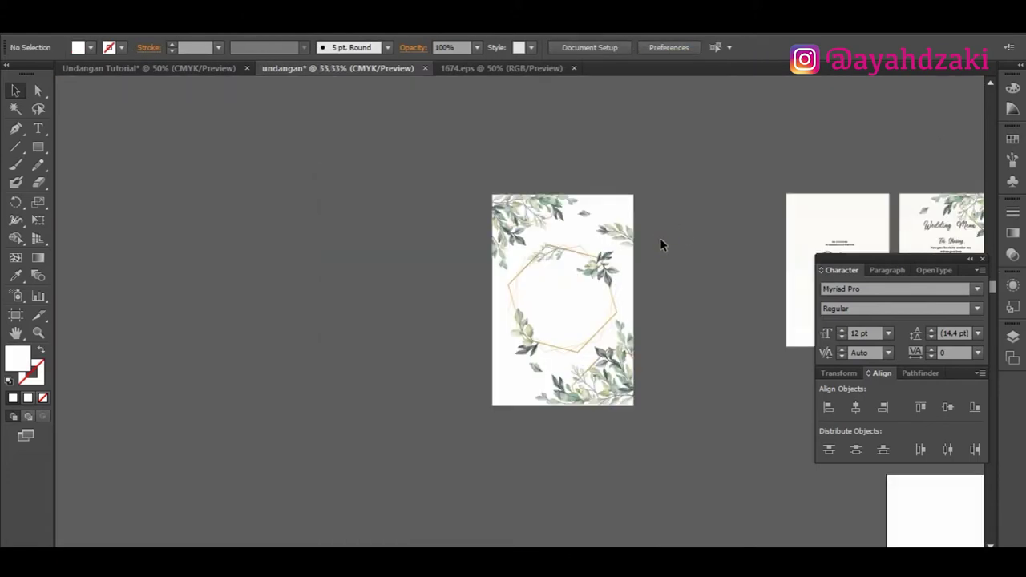
pyautogui.hscroll(3, 660, 238)
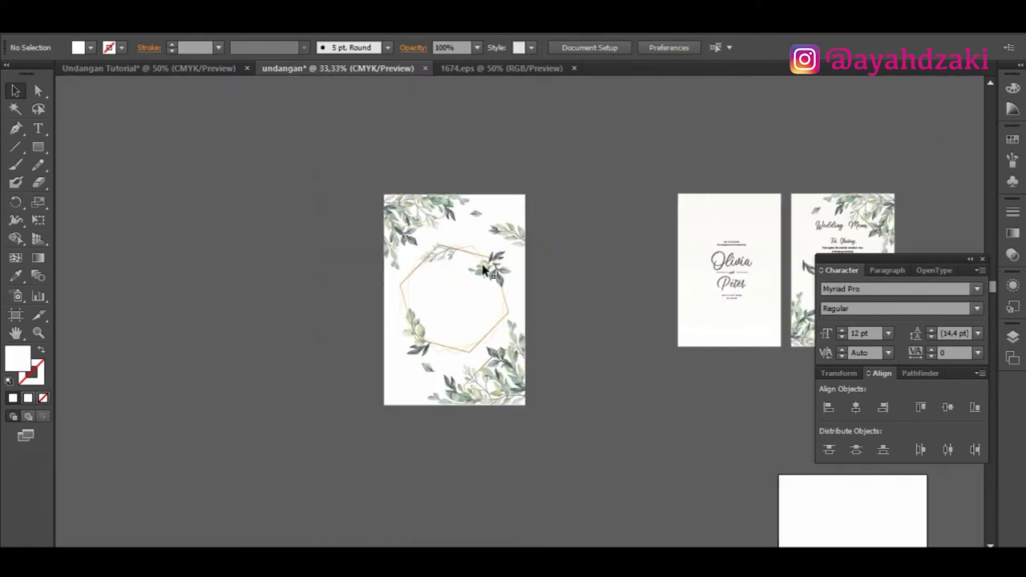
# Step: Examine the lettering on the two template cards for its font style and text layout
pyautogui.click(39, 132)
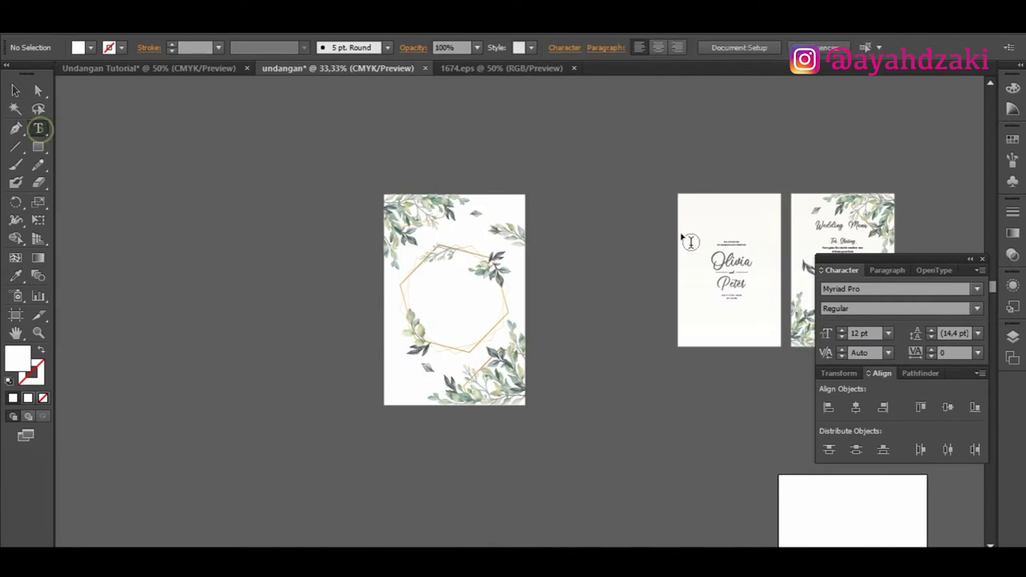
pyautogui.scroll(3, 745, 260)
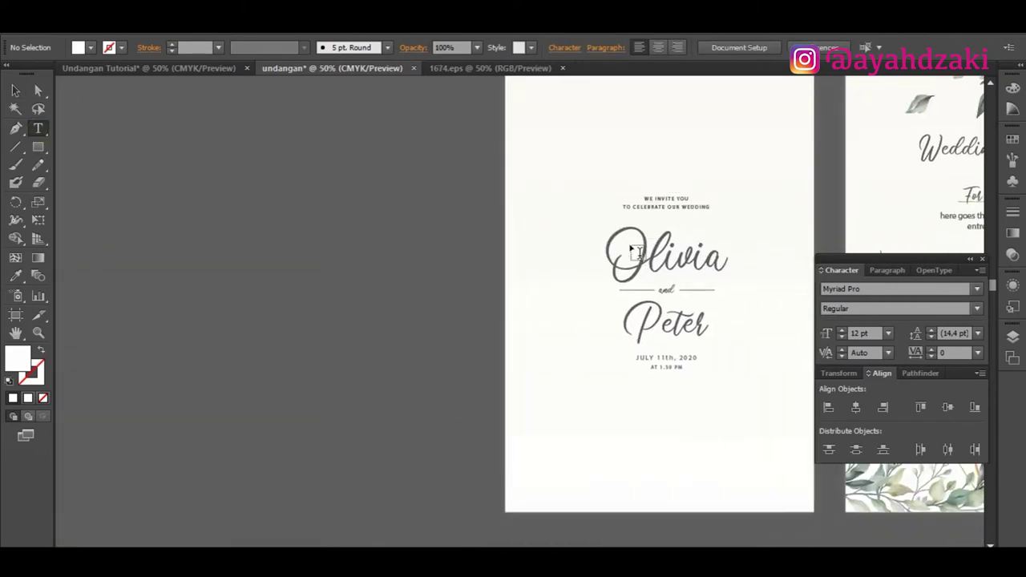
pyautogui.scroll(-2, 593, 238)
pyautogui.scroll(3, 733, 232)
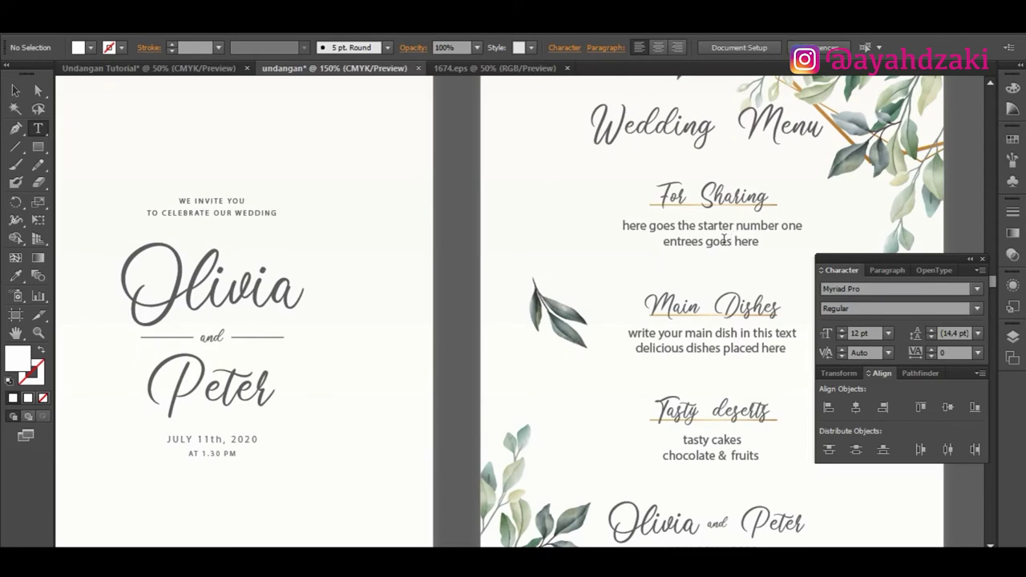
pyautogui.scroll(-3, 642, 227)
pyautogui.hscroll(-8, 348, 192)
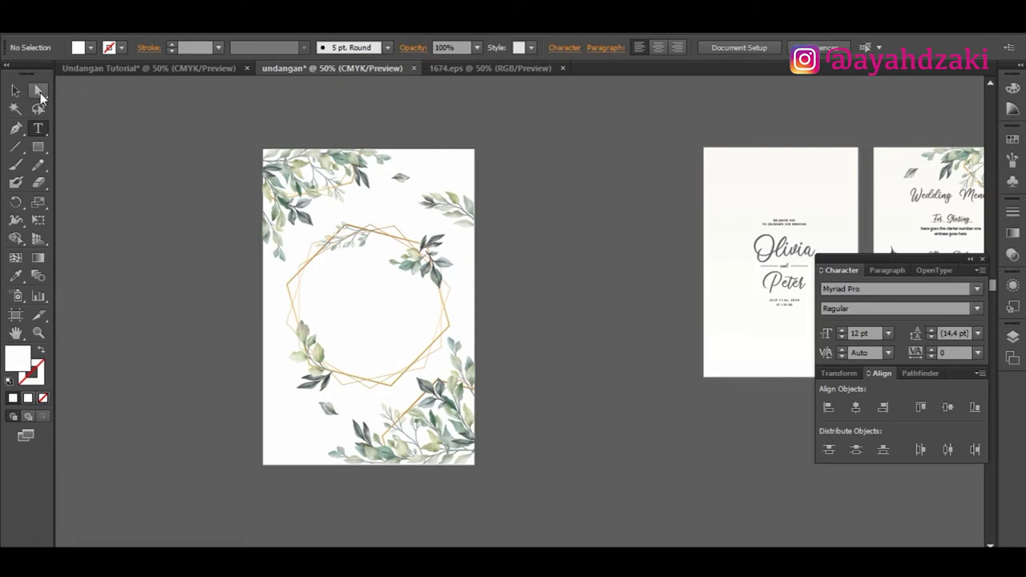
pyautogui.click(14, 93)
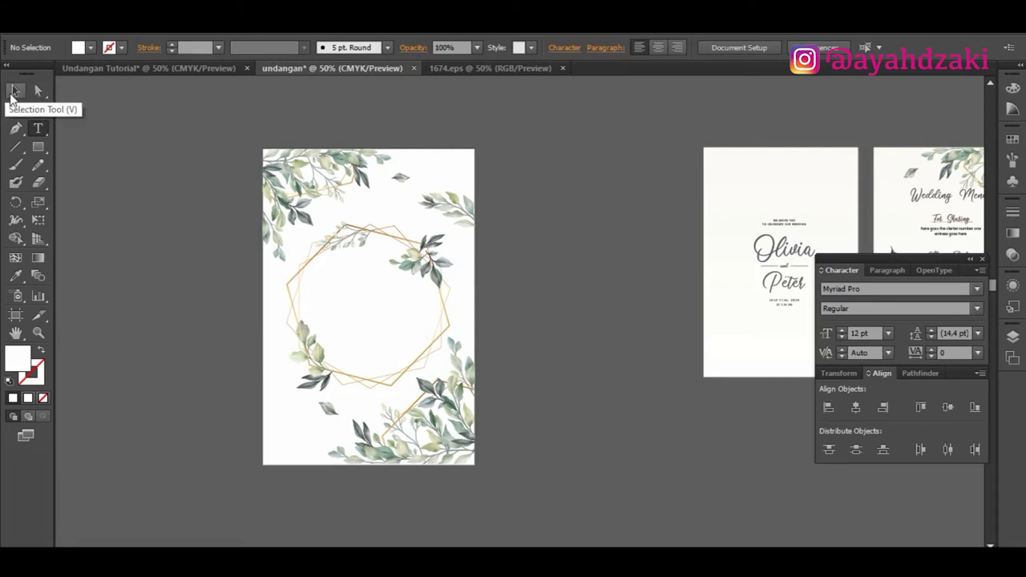
# Step: Switch to the Undangan Tutorial document and inspect the font of the couple's names and the divider between them on the front card
pyautogui.click(118, 68)
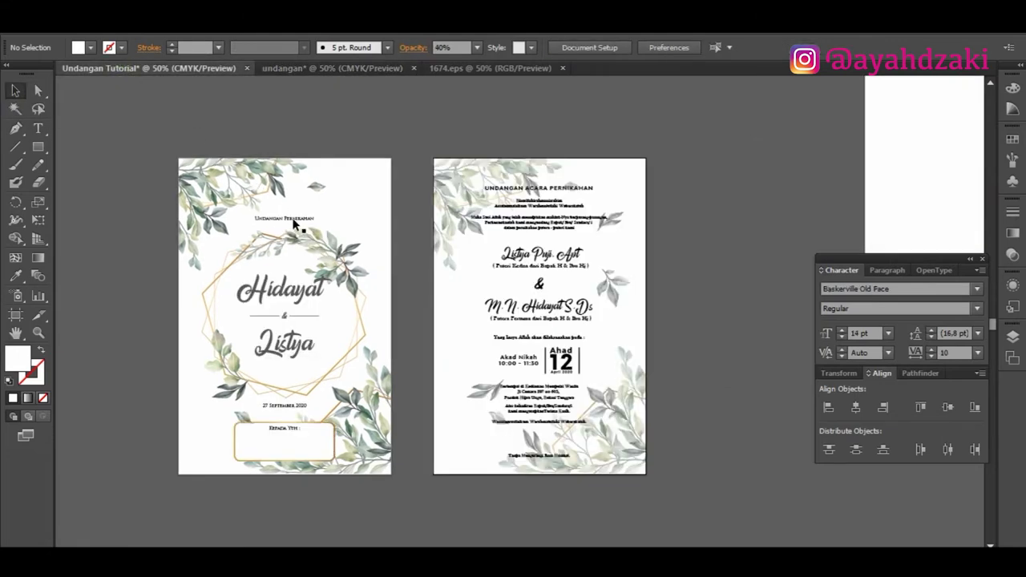
pyautogui.click(291, 295)
pyautogui.keyDown('shift'); pyautogui.click(307, 353); pyautogui.keyUp('shift')
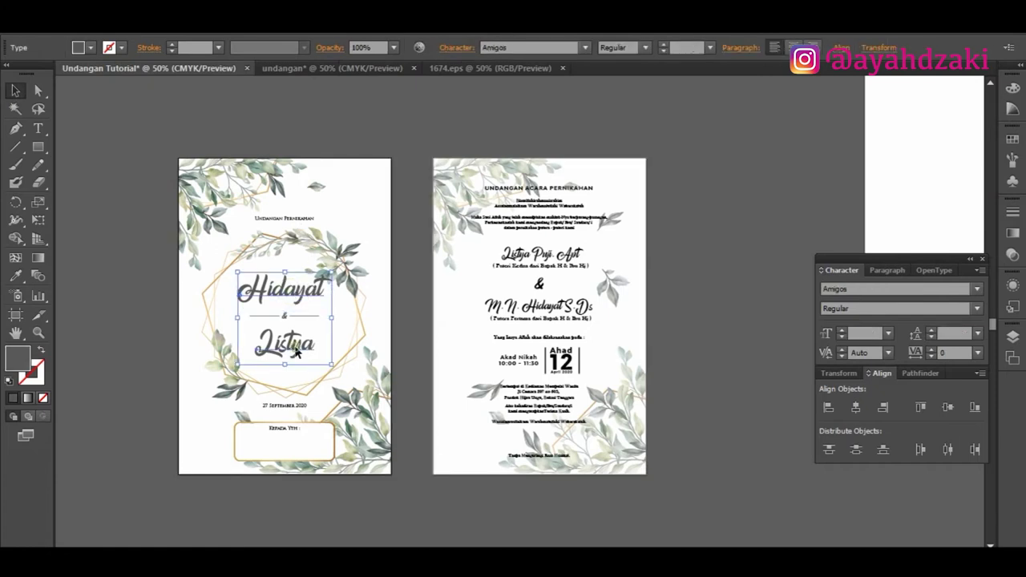
pyautogui.keyDown('shift'); pyautogui.click(289, 318); pyautogui.keyUp('shift')
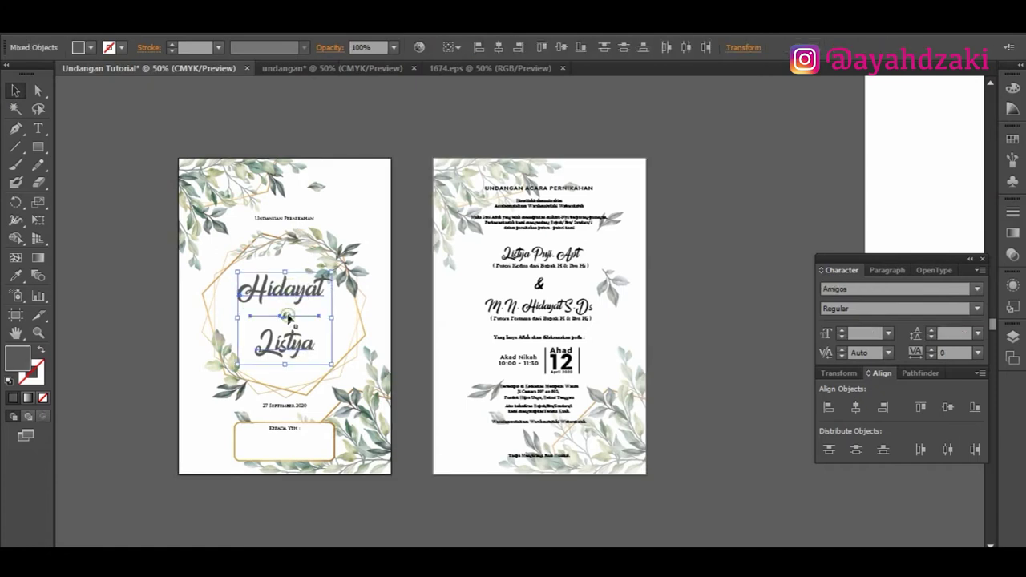
# Step: Return to the undangan document and add a short point text in the empty area left of the leafy card
pyautogui.click(348, 69)
pyautogui.click(37, 129)
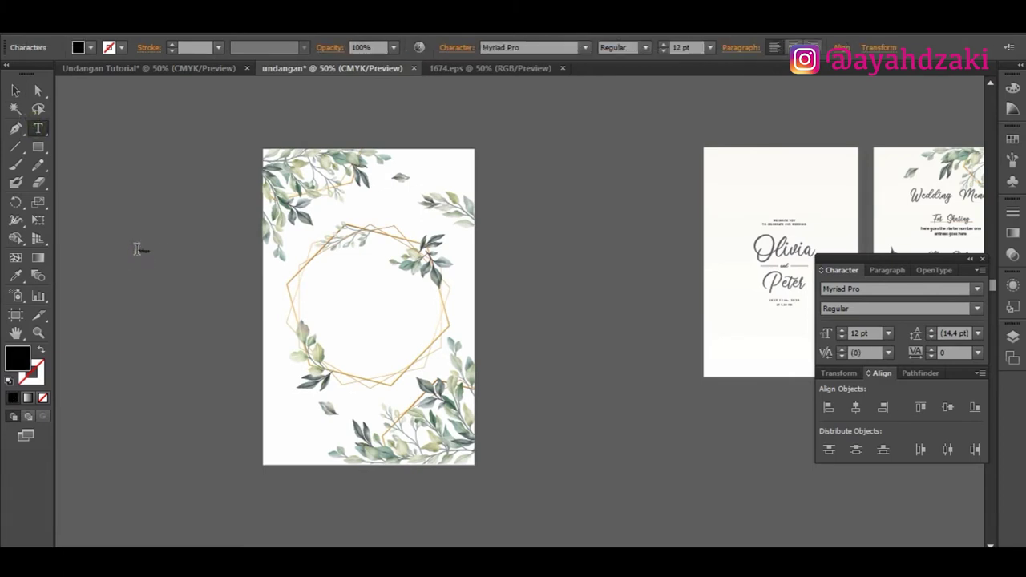
pyautogui.keyDown('ctrl'); pyautogui.click(143, 251); pyautogui.keyUp('ctrl')
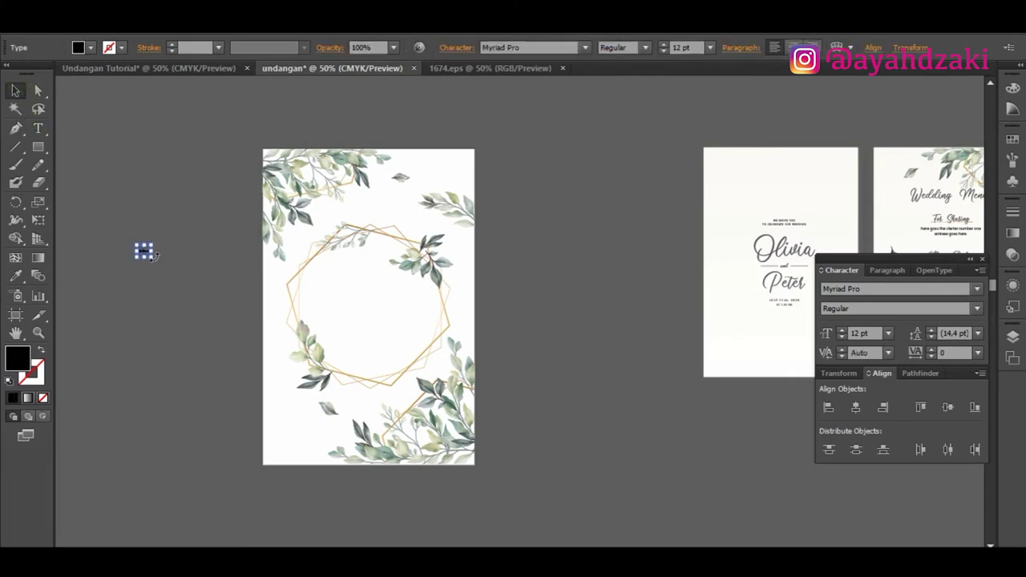
# Step: Enlarge the first name text beside the card to 60 pt and set its font to Amigos
pyautogui.moveTo(151, 258); pyautogui.dragTo(216, 291)
pyautogui.click(709, 47)
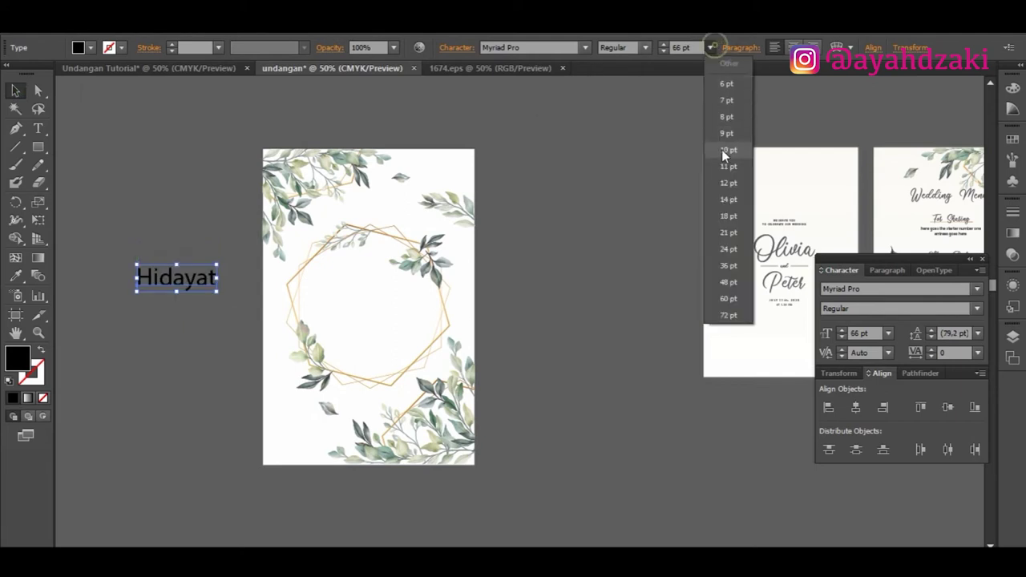
pyautogui.click(731, 299)
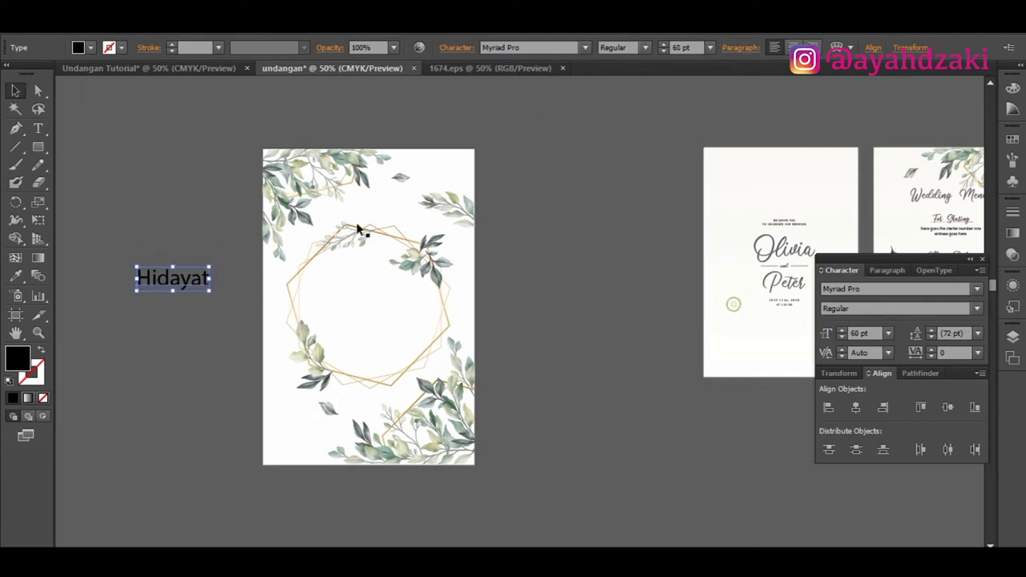
pyautogui.rightClick(184, 285)
pyautogui.moveTo(252, 329)
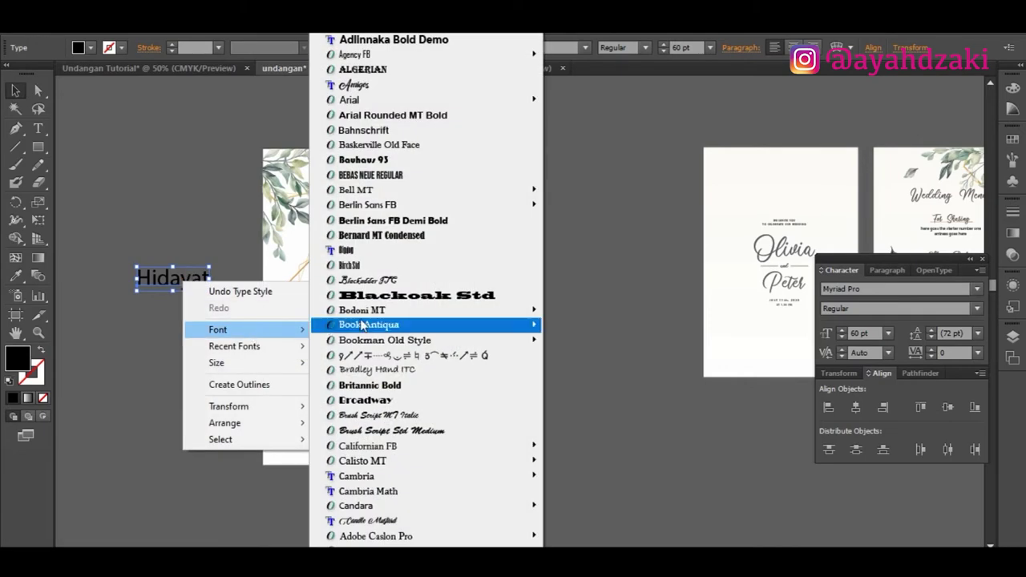
pyautogui.click(416, 86)
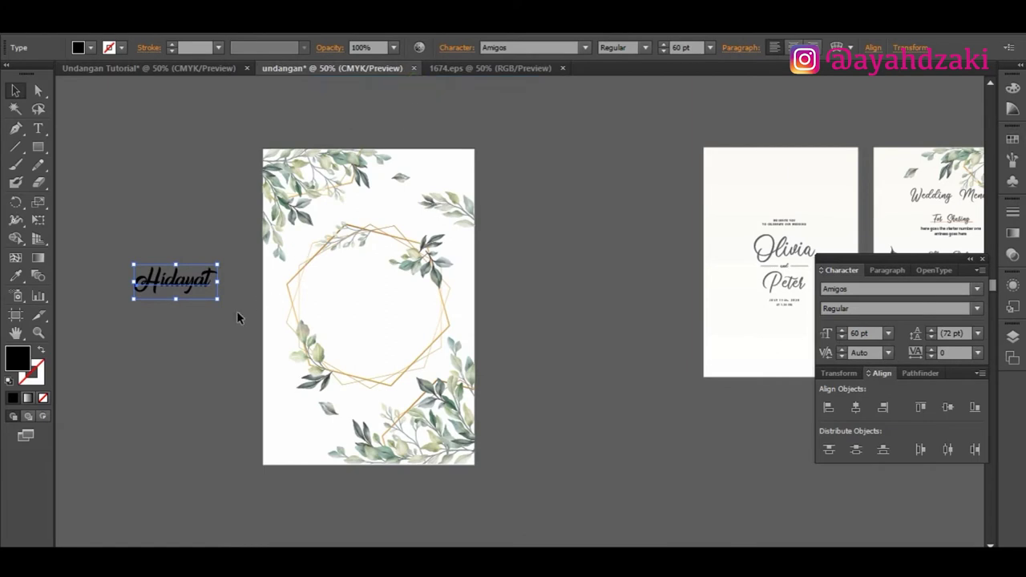
# Step: Place the first name inside the geometric frame, duplicate it below, replace the copy with the partner's name and centre it
pyautogui.moveTo(210, 282); pyautogui.dragTo(390, 357)
pyautogui.scroll(1, 332, 296)
pyautogui.doubleClick(393, 352)
pyautogui.doubleClick(393, 351)
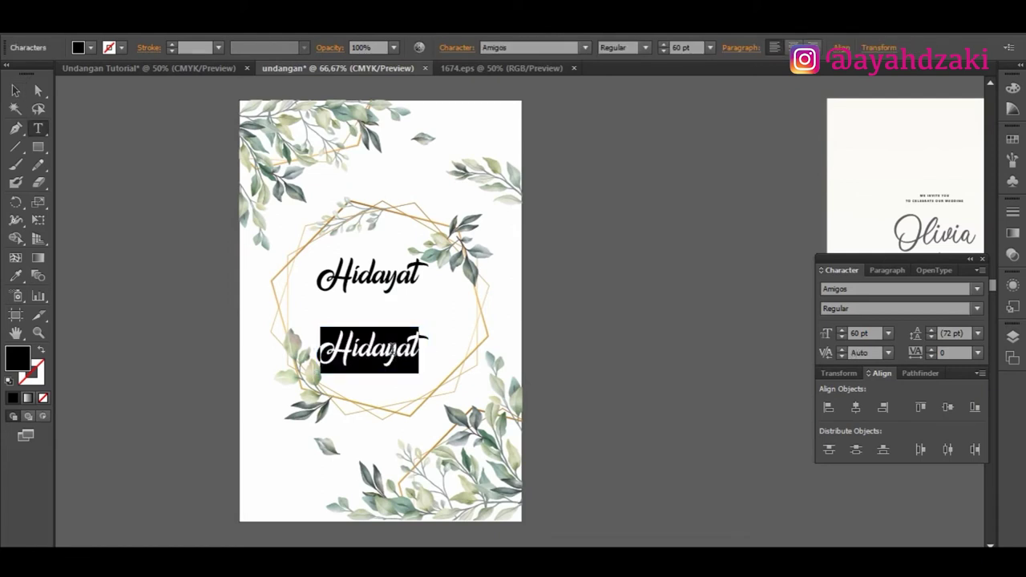
pyautogui.write('Listya')
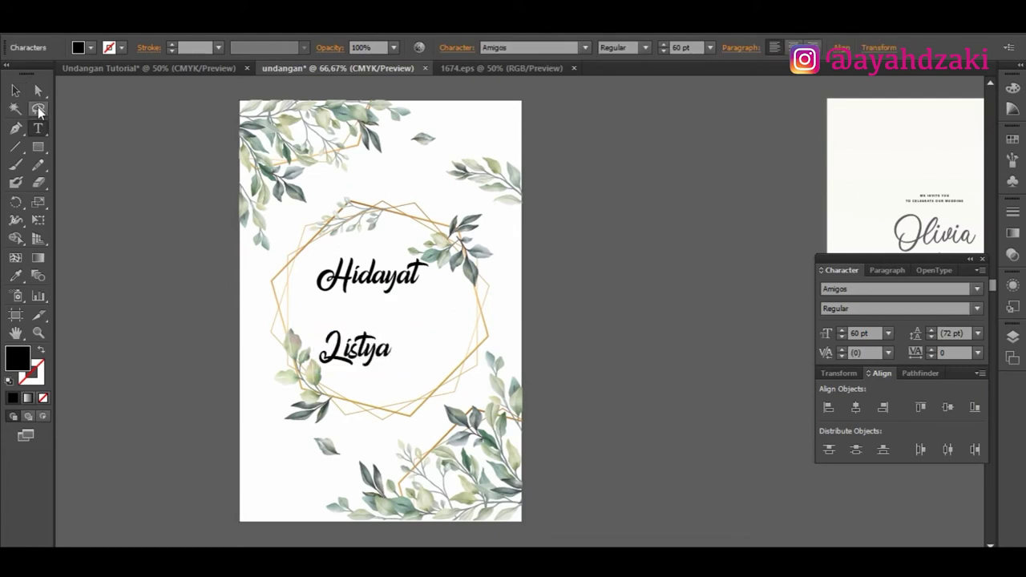
pyautogui.press('Escape')
pyautogui.moveTo(381, 360); pyautogui.dragTo(401, 365)
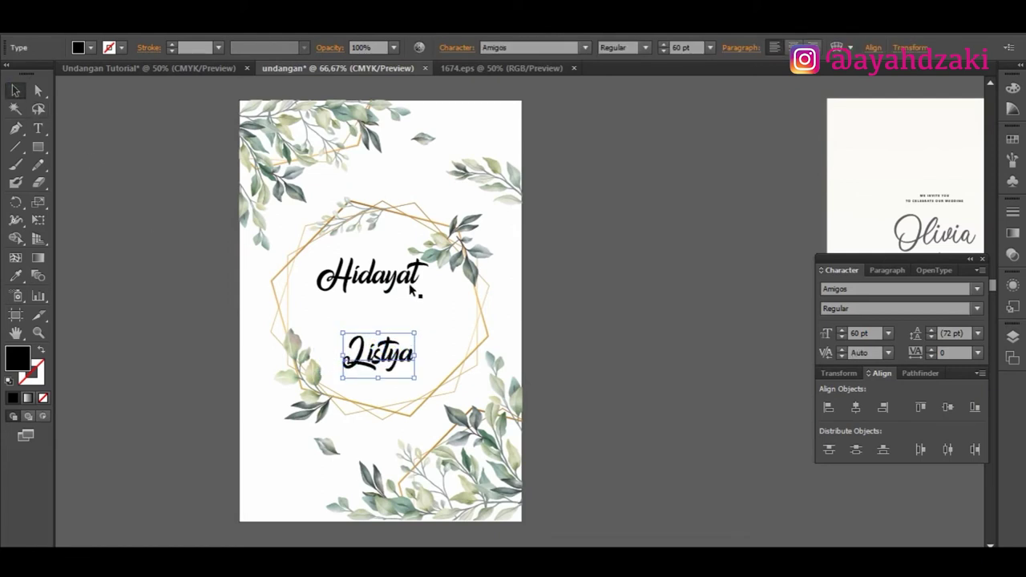
# Step: Duplicate the upper name, replace the copy's text with "&" and centre it between the two names
pyautogui.moveTo(412, 277); pyautogui.dragTo(405, 310)
pyautogui.press('t')
pyautogui.doubleClick(402, 309)
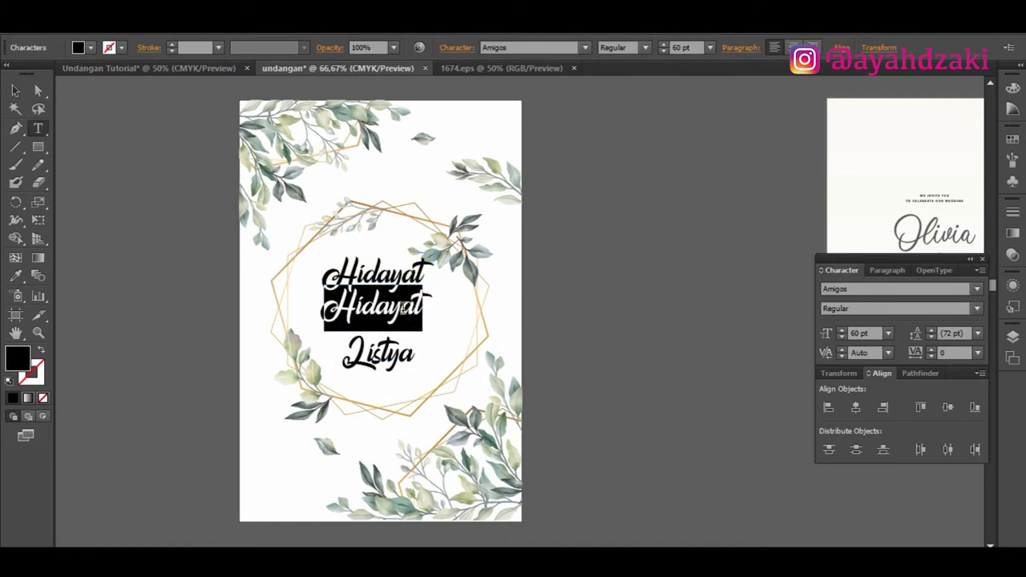
pyautogui.write('&')
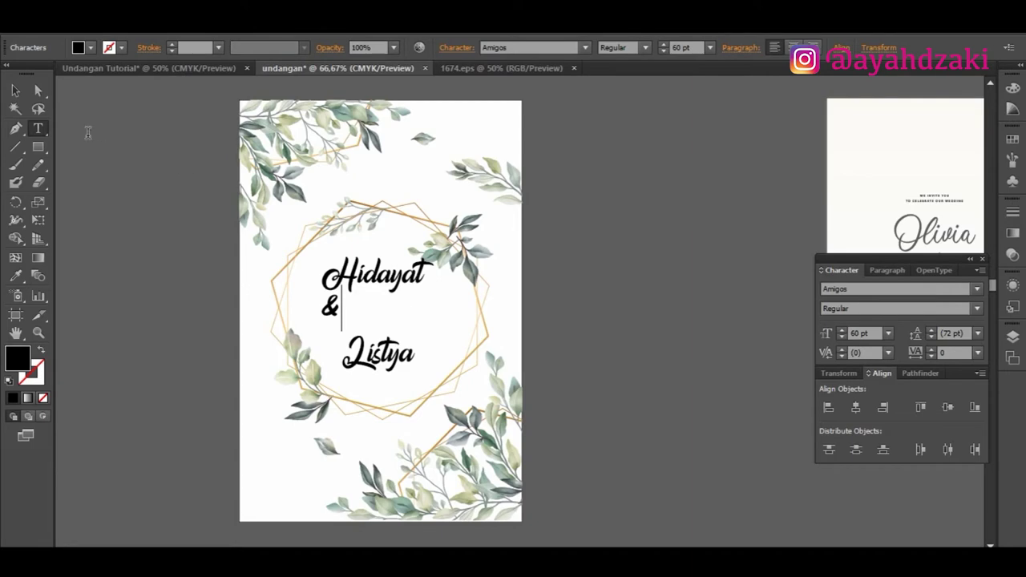
pyautogui.click(16, 90)
pyautogui.moveTo(333, 312); pyautogui.dragTo(379, 325)
pyautogui.click(682, 310)
pyautogui.scroll(-1, 614, 281)
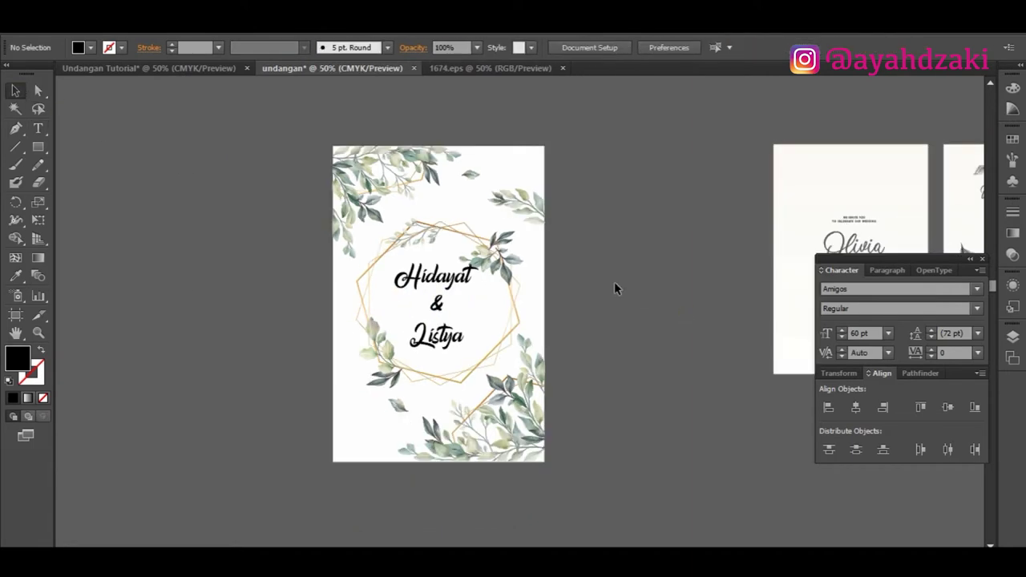
pyautogui.hscroll(3, 614, 281)
pyautogui.hscroll(4, 615, 289)
pyautogui.hscroll(-6, 480, 297)
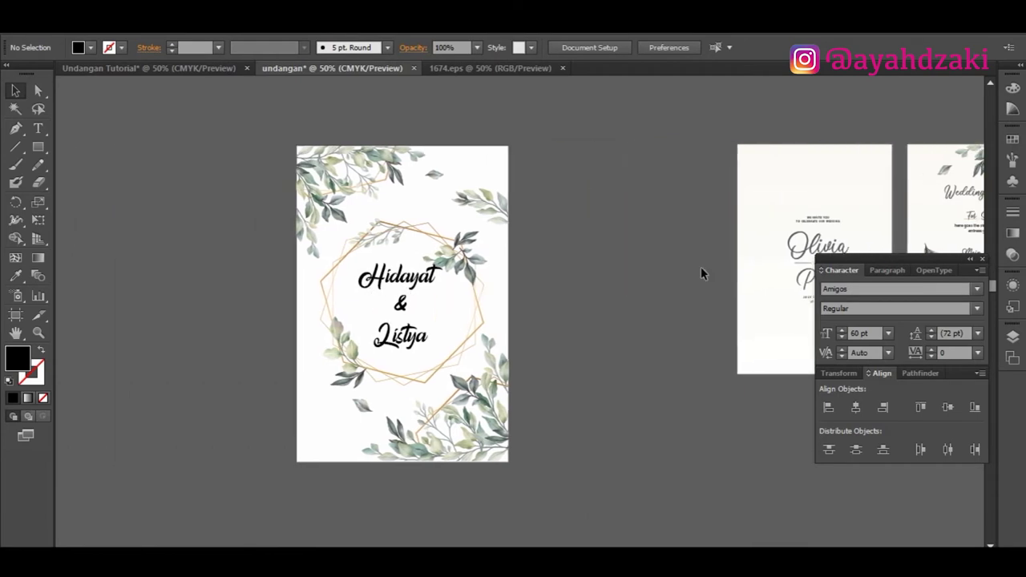
pyautogui.hscroll(3, 781, 267)
pyautogui.scroll(2, 781, 266)
pyautogui.scroll(-3, 737, 263)
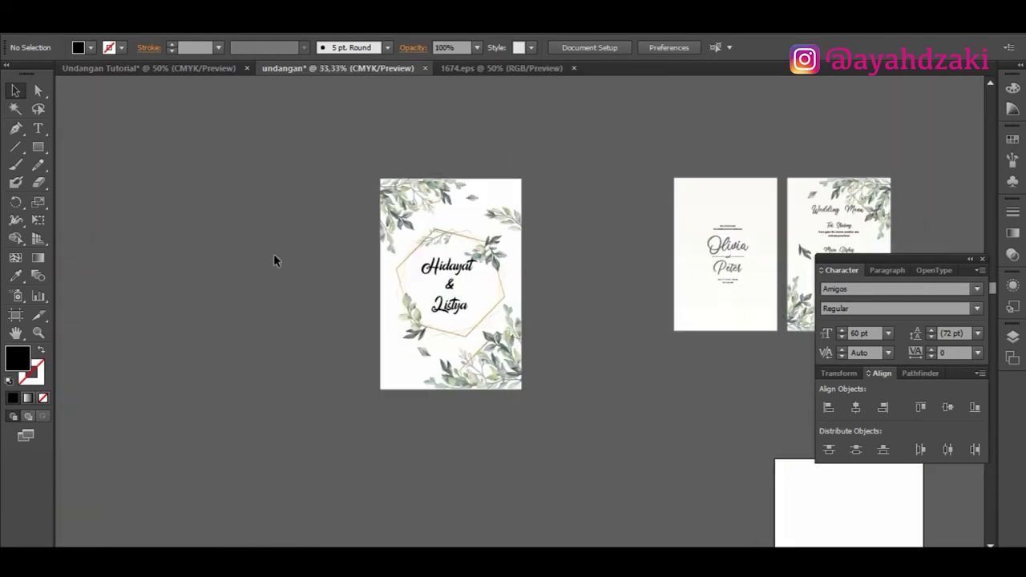
# Step: Draw a short horizontal line left of the ampersand and give it a black stroke
pyautogui.click(15, 146)
pyautogui.scroll(4, 440, 265)
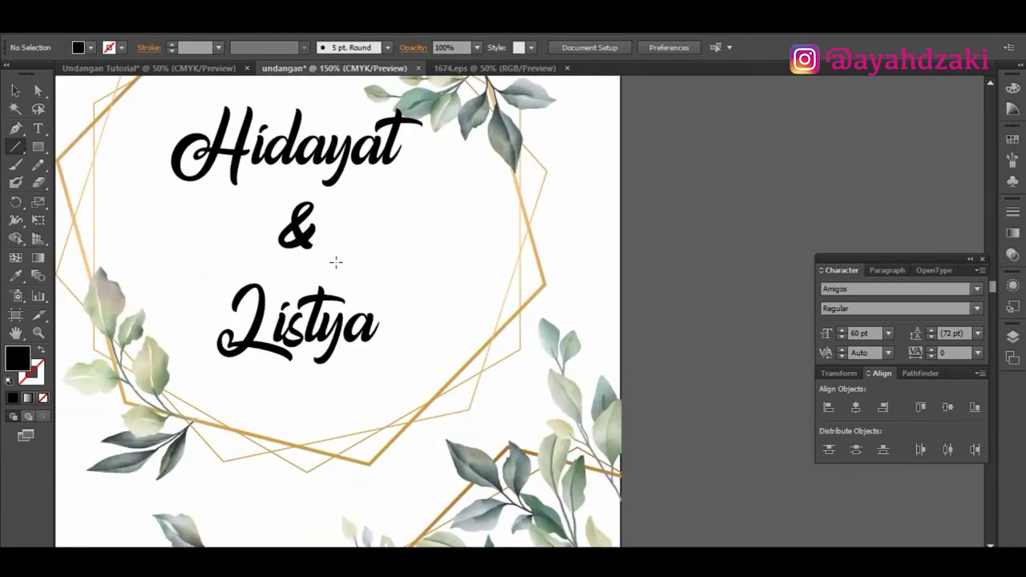
pyautogui.moveTo(269, 231); pyautogui.dragTo(150, 230)
pyautogui.click(120, 47)
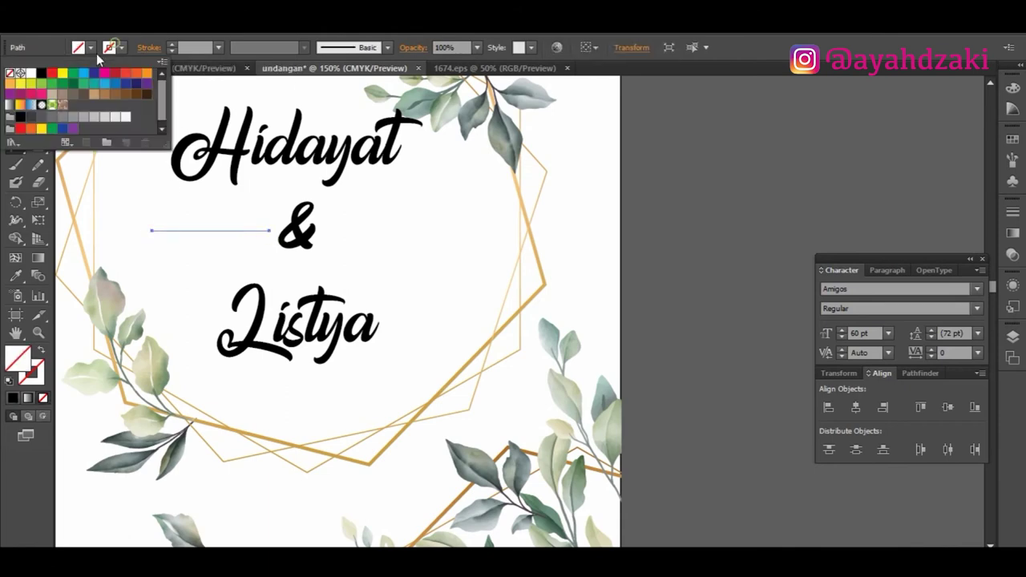
pyautogui.click(43, 74)
pyautogui.click(726, 230)
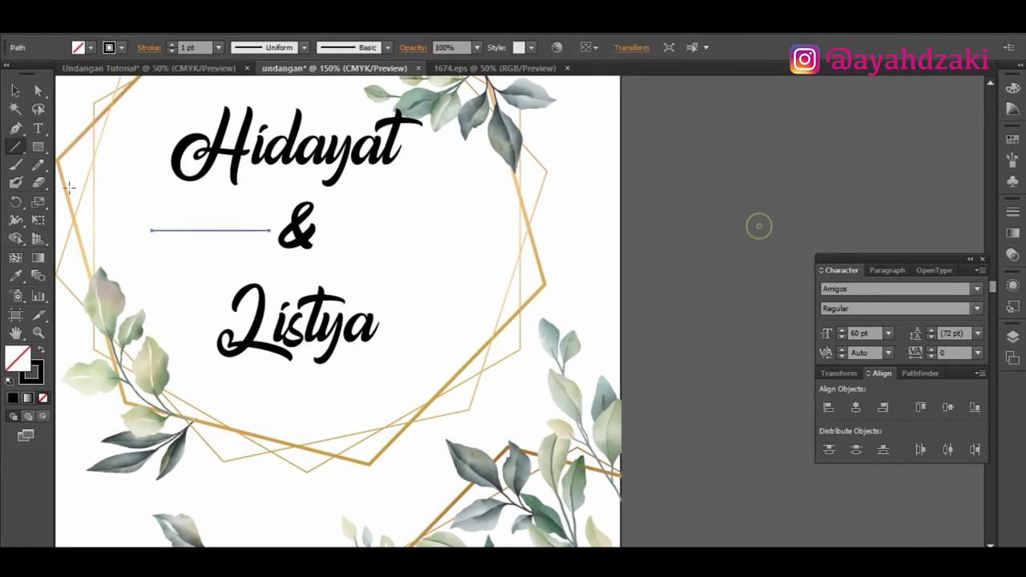
# Step: Duplicate the divider line to the right side of the ampersand at the same height
pyautogui.click(15, 90)
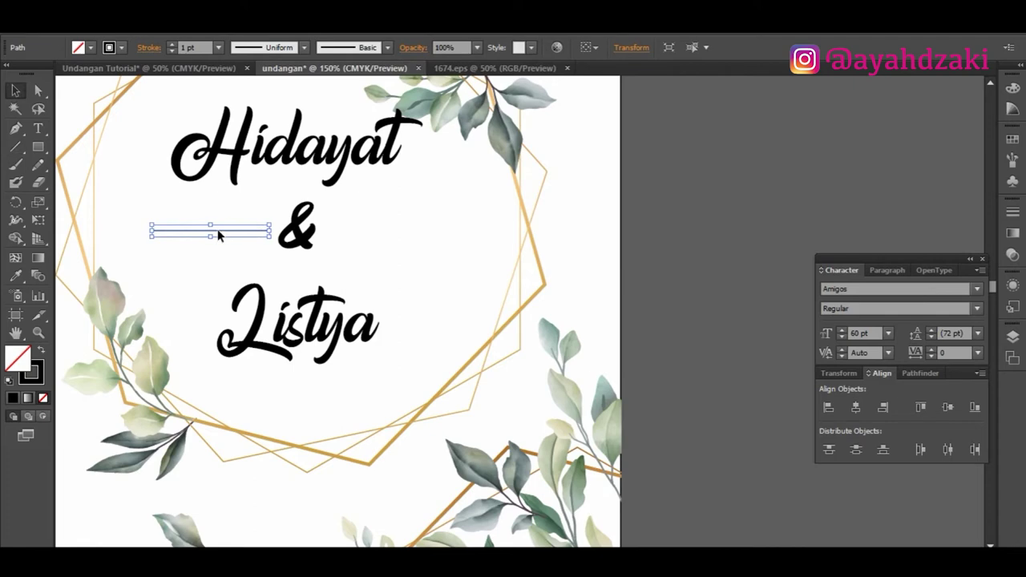
pyautogui.moveTo(217, 230); pyautogui.dragTo(394, 232)
pyautogui.click(738, 223)
pyautogui.scroll(-2, 612, 222)
pyautogui.scroll(1, 467, 227)
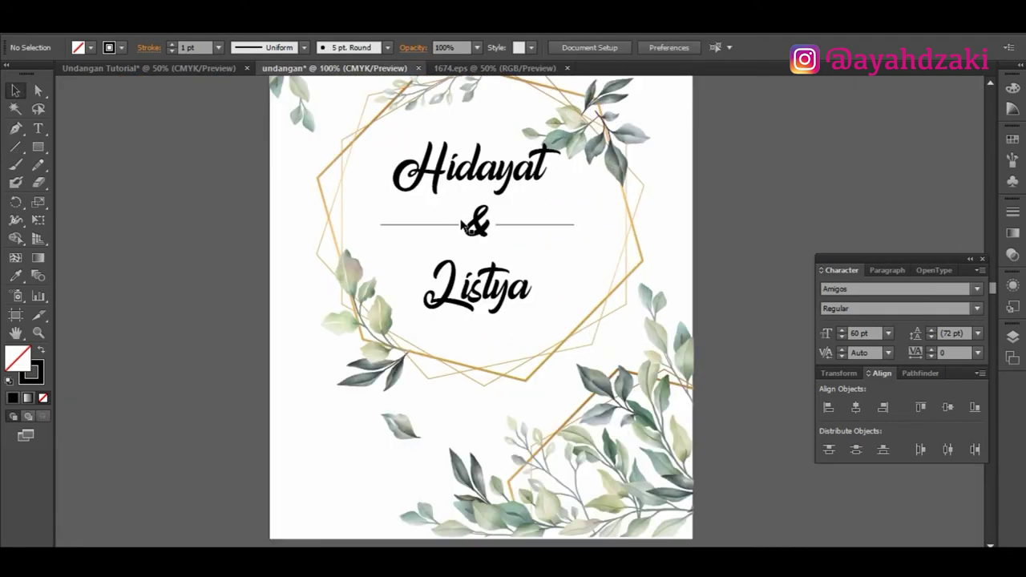
pyautogui.scroll(-2, 465, 227)
pyautogui.scroll(2, 465, 226)
# Step: Group the ampersand with its two lines, then align the names and divider group horizontally centred with the card artwork
pyautogui.click(470, 226)
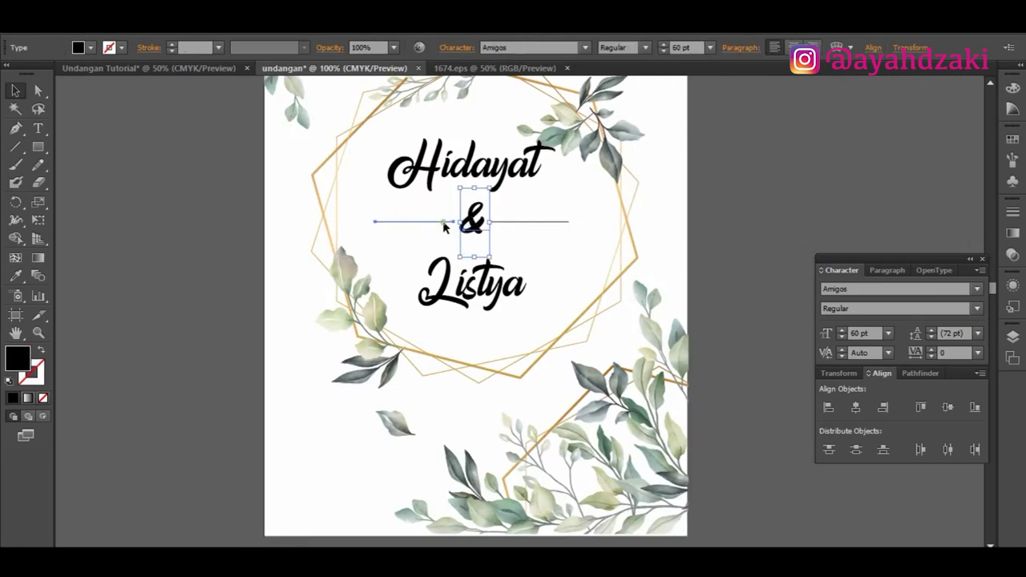
pyautogui.keyDown('shift'); pyautogui.click(443, 222); pyautogui.keyUp('shift')
pyautogui.keyDown('shift'); pyautogui.click(513, 222); pyautogui.keyUp('shift')
pyautogui.hotkey('ctrl', 'g')
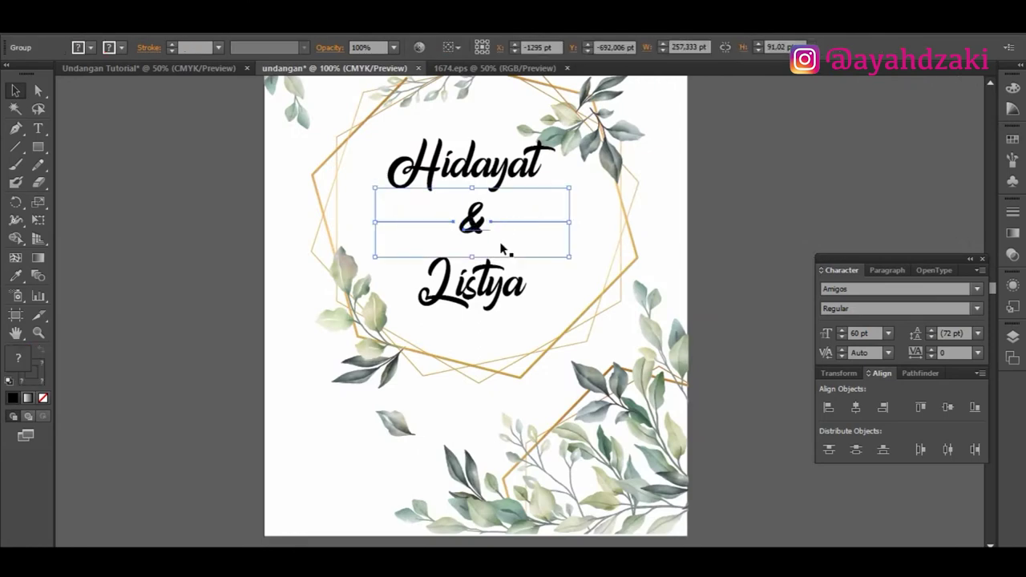
pyautogui.scroll(-2, 503, 249)
pyautogui.moveTo(623, 481); pyautogui.dragTo(375, 181)
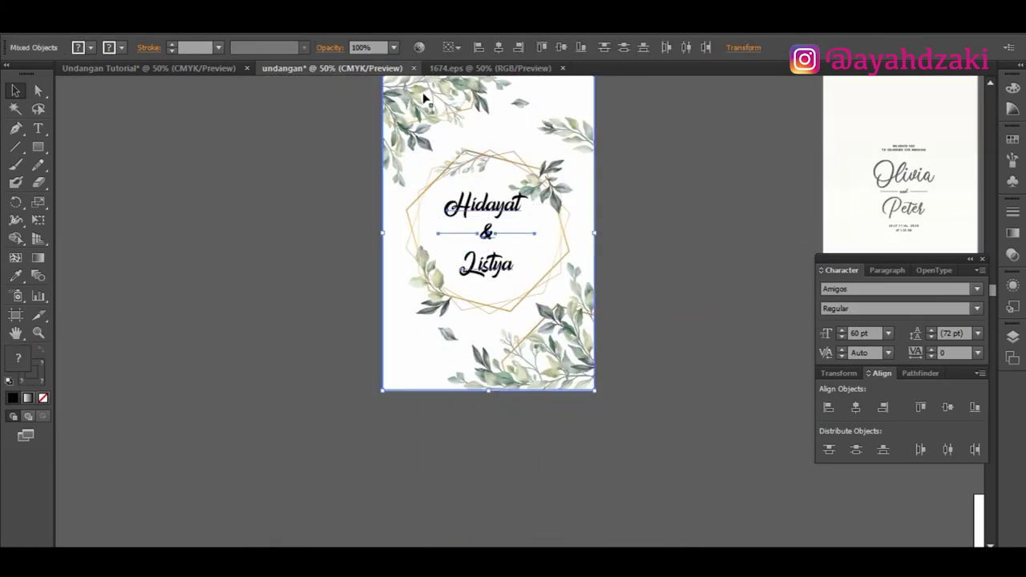
pyautogui.click(499, 48)
pyautogui.click(751, 156)
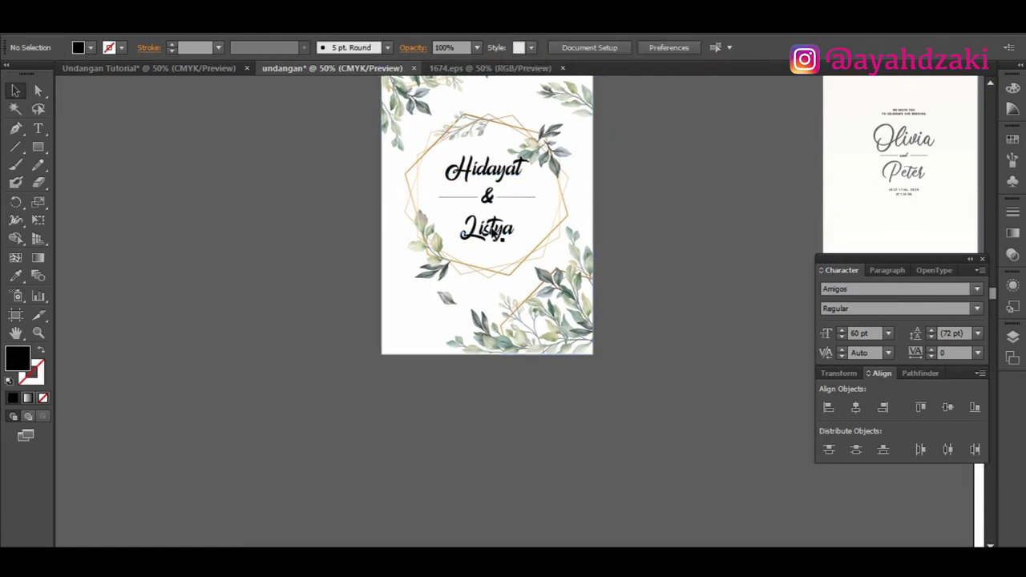
# Step: Add the text "Undangan Pernikahan" beside the card and set its font to Trajan Pro
pyautogui.scroll(1, 365, 214)
pyautogui.click(38, 130)
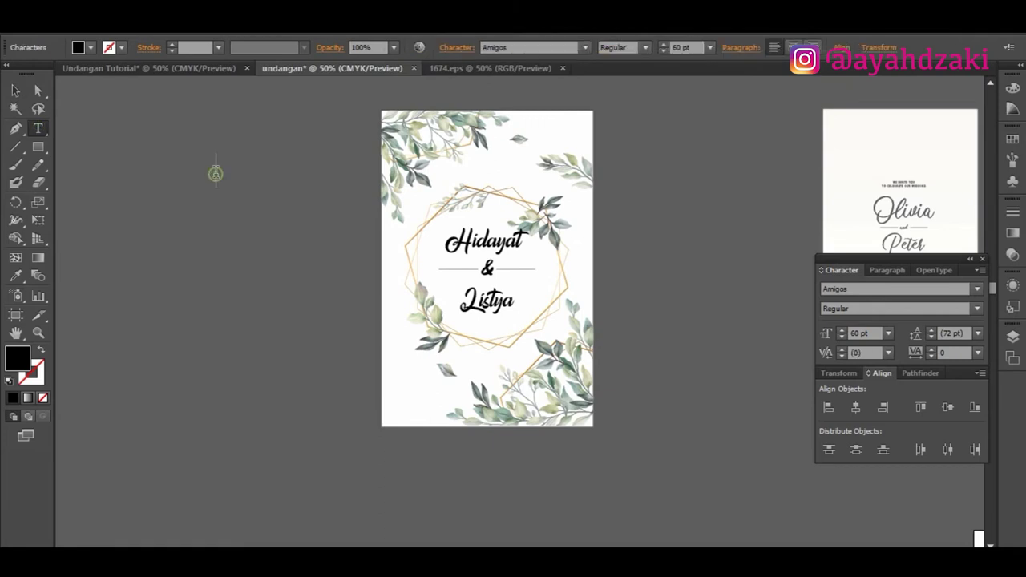
pyautogui.click(214, 171)
pyautogui.write('Undangan Pernikahan')
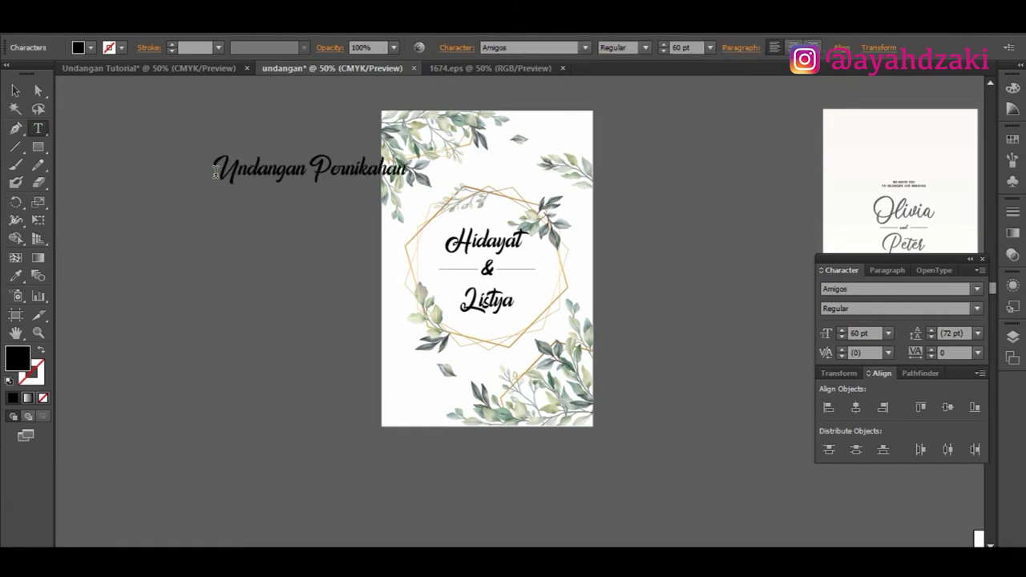
pyautogui.click(15, 90)
pyautogui.click(555, 46)
pyautogui.write('t')
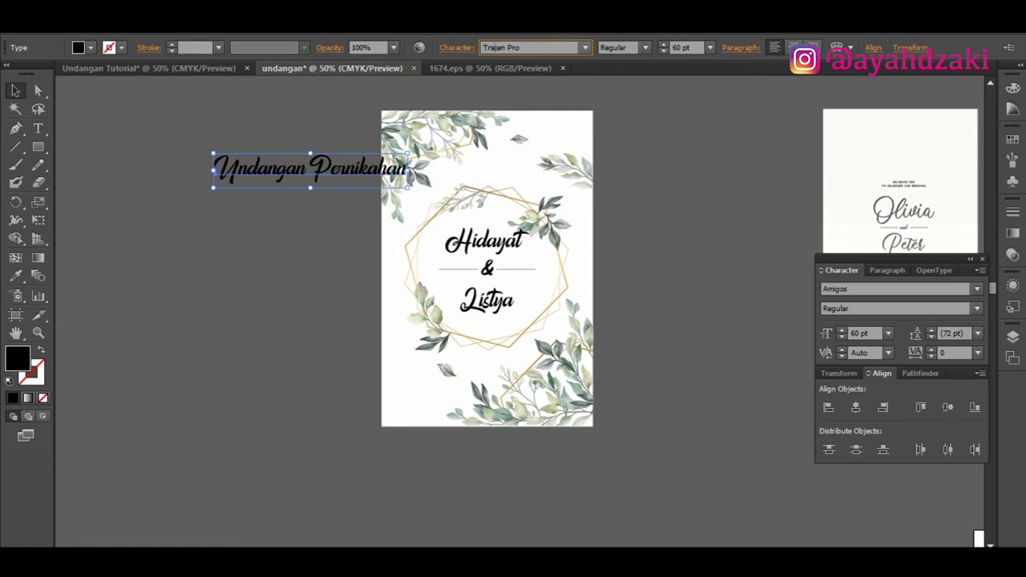
pyautogui.write('r')
pyautogui.press('Return')
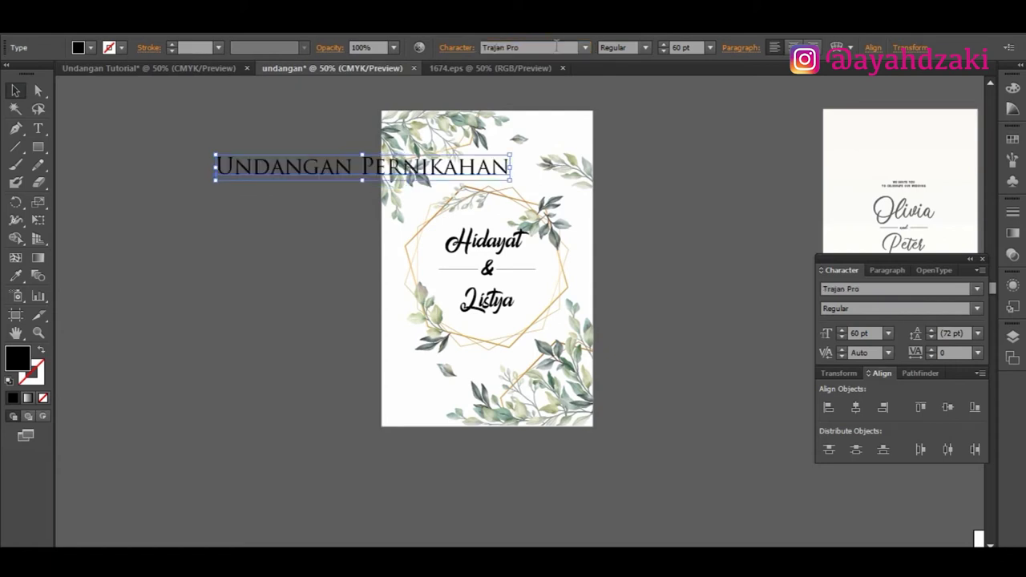
# Step: Reduce the "Undangan Pernikahan" heading to 21 pt and centre it above the geometric frame
pyautogui.click(708, 48)
pyautogui.click(728, 230)
pyautogui.moveTo(293, 171); pyautogui.dragTo(513, 174)
pyautogui.click(656, 168)
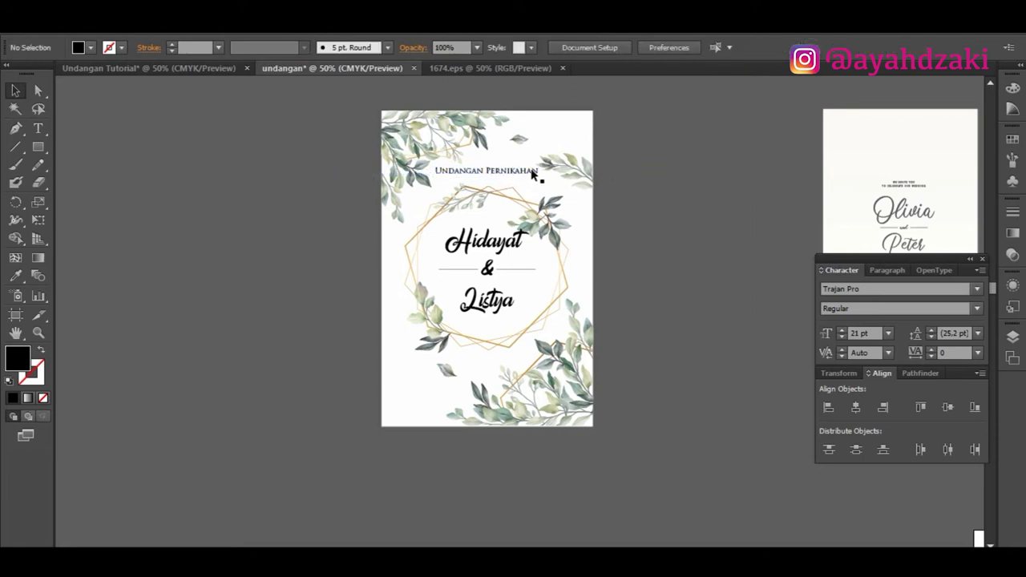
# Step: Draw a rounded rectangle below the geometric frame, over the loose leaf and lower foliage, and fill it white
pyautogui.scroll(-3, 533, 171)
pyautogui.moveTo(35, 152); pyautogui.dragTo(100, 174)
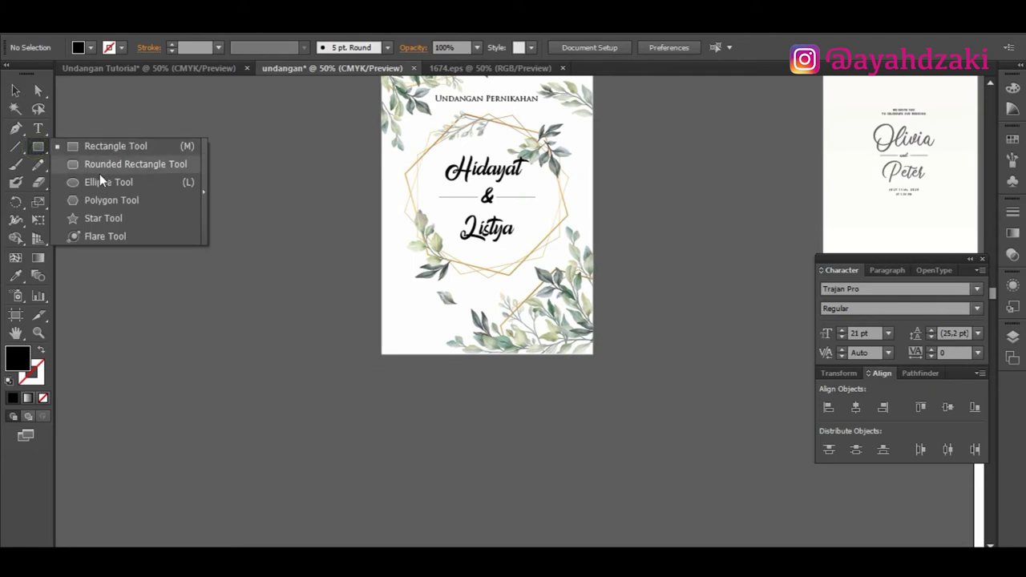
pyautogui.click(104, 168)
pyautogui.hotkey('ctrl', '+')
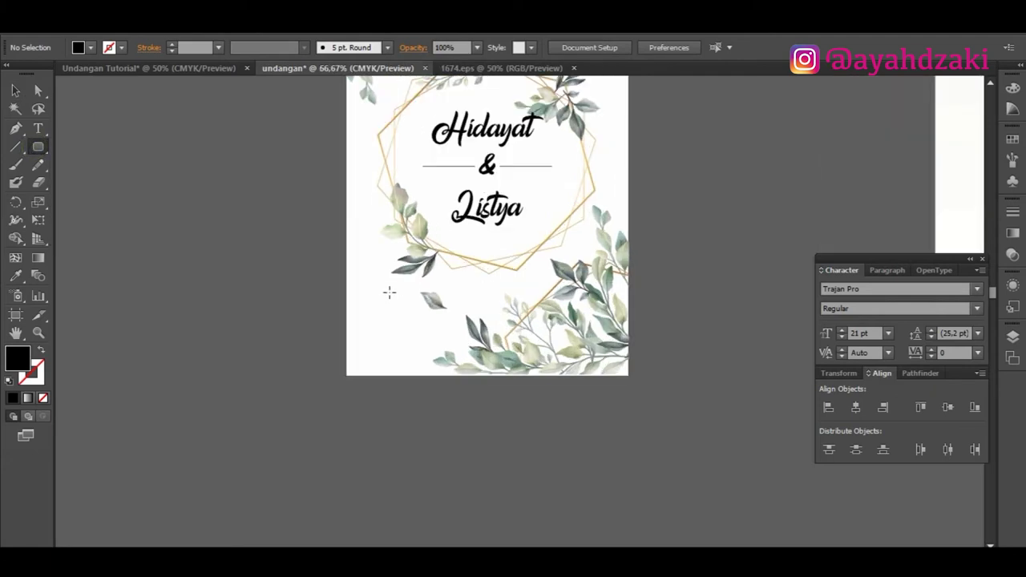
pyautogui.moveTo(416, 281); pyautogui.dragTo(546, 342)
pyautogui.click(80, 47)
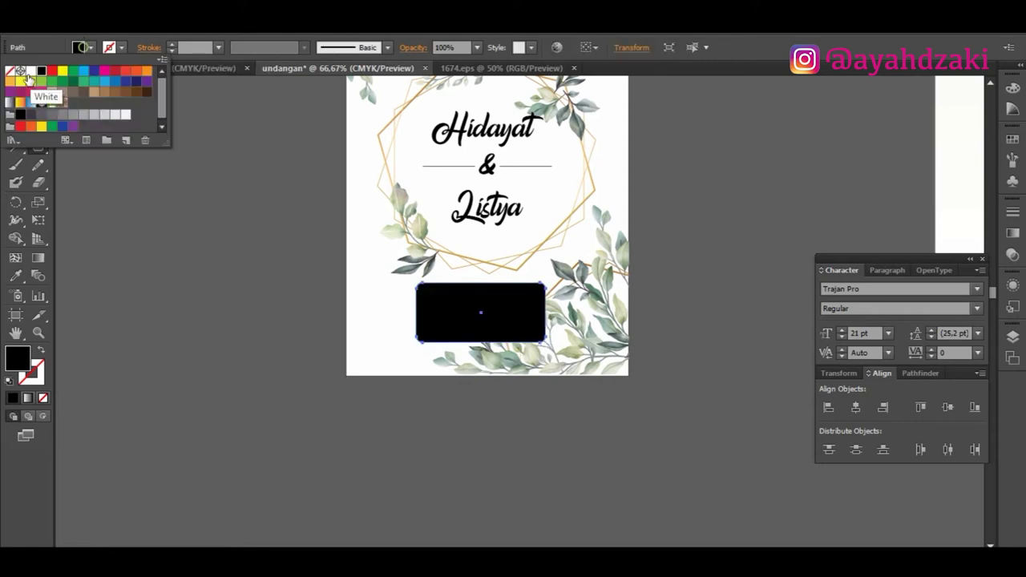
pyautogui.click(31, 74)
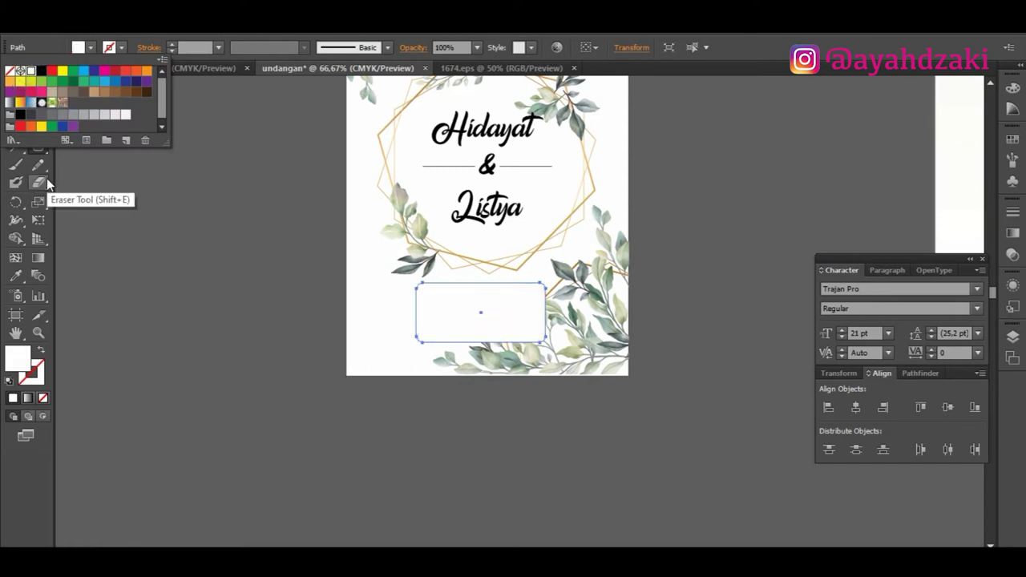
# Step: Copy the frame's 3 pt gold gradient stroke onto the rounded rectangle with the Eyedropper and reapply a white fill
pyautogui.click(17, 276)
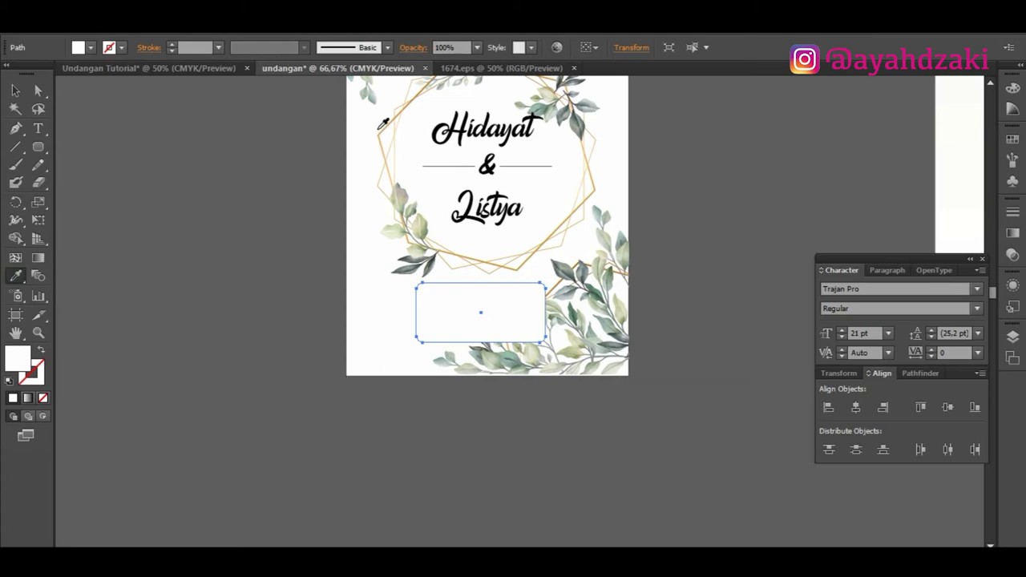
pyautogui.scroll(7, 383, 123)
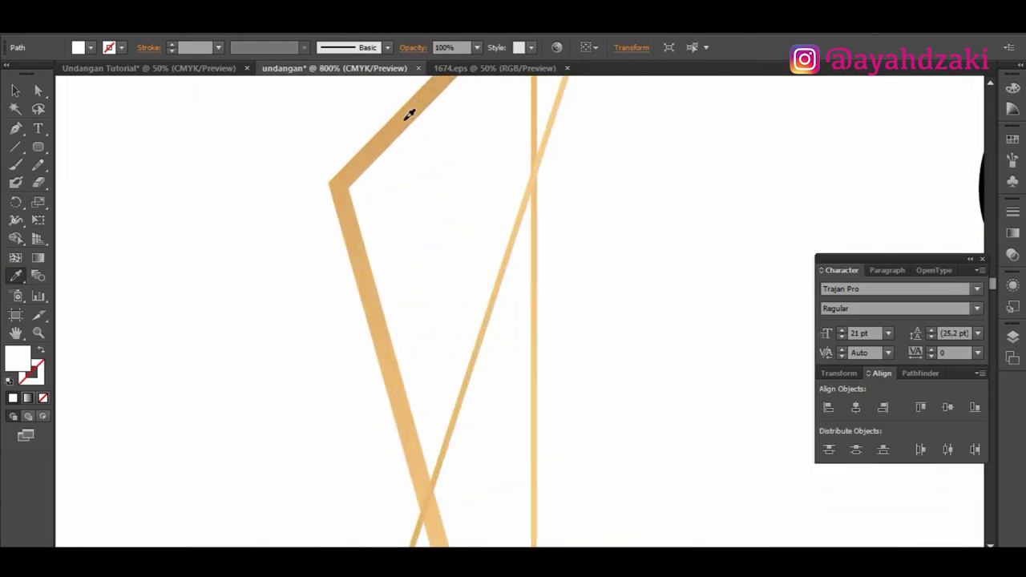
pyautogui.click(409, 114)
pyautogui.scroll(-7, 396, 114)
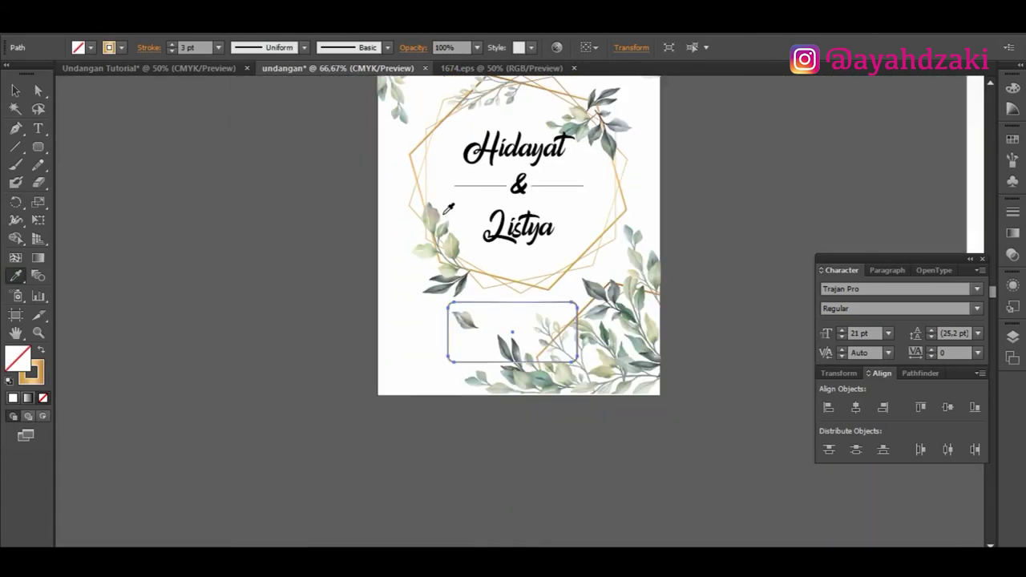
pyautogui.scroll(2, 545, 339)
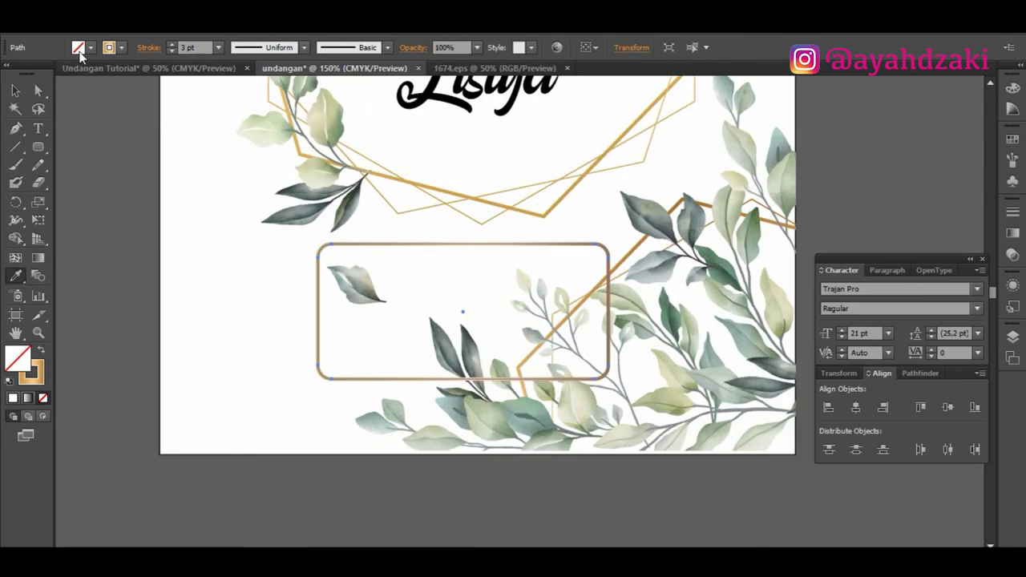
pyautogui.click(79, 48)
pyautogui.click(31, 73)
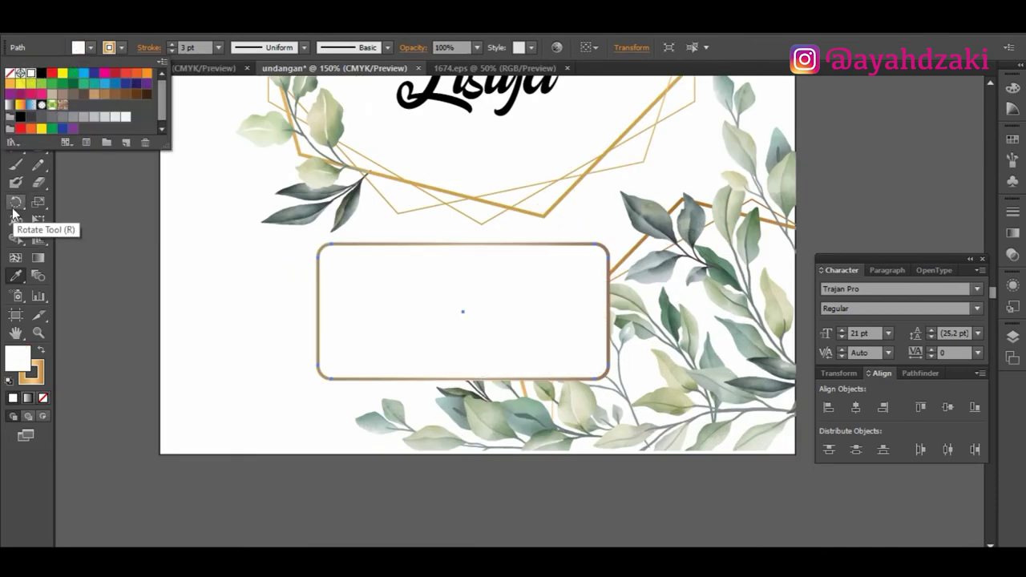
# Step: Shift the gold-edged rounded rectangle slightly right and down so it sits centred beneath the geometric frame
pyautogui.click(14, 205)
pyautogui.click(15, 90)
pyautogui.click(412, 236)
pyautogui.scroll(-3, 415, 233)
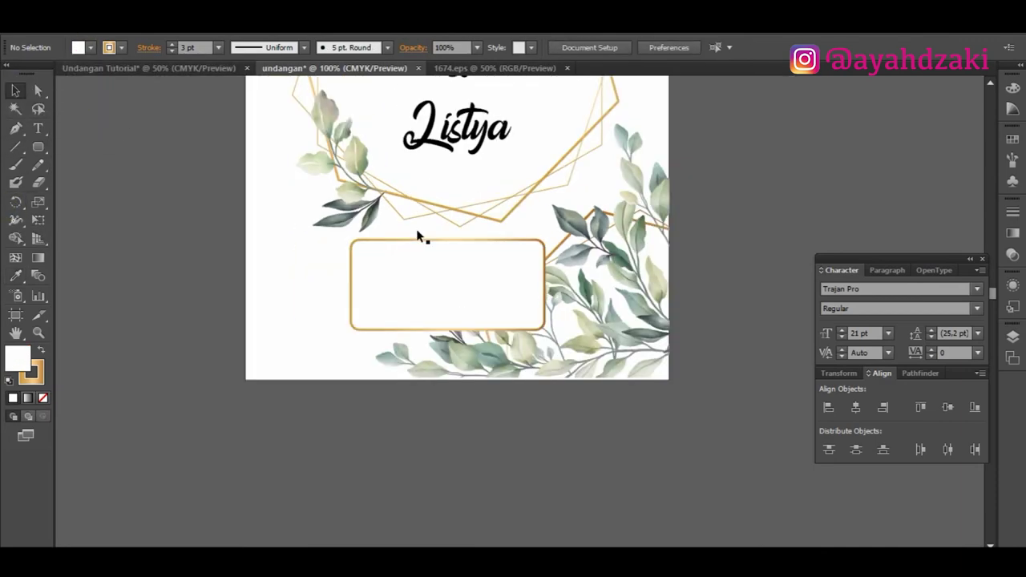
pyautogui.scroll(2, 421, 239)
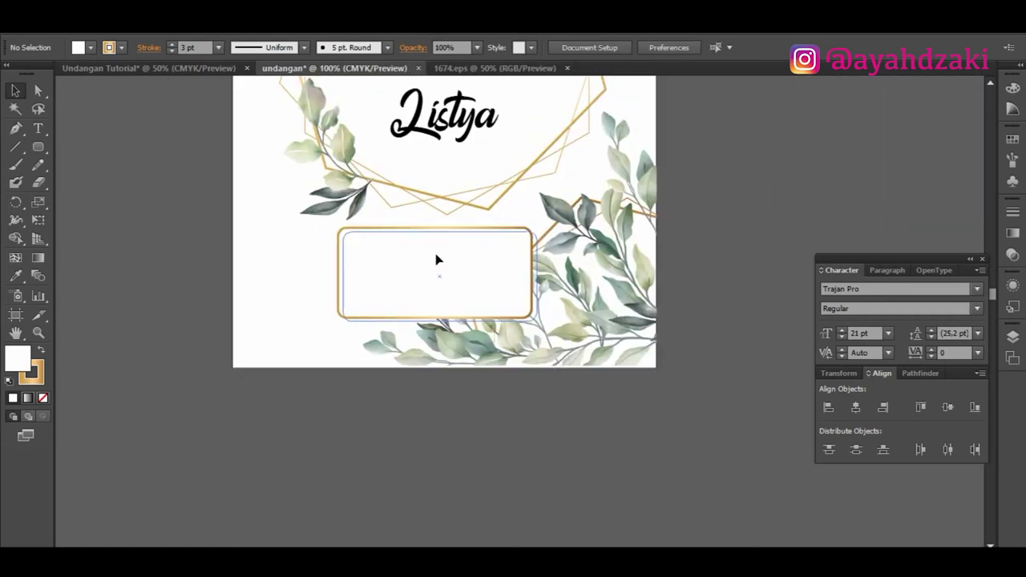
pyautogui.click(438, 258)
# Step: Add the text "Kepada Yth :" beside the card and set its font to Adlinnaka Bold Demo
pyautogui.click(38, 128)
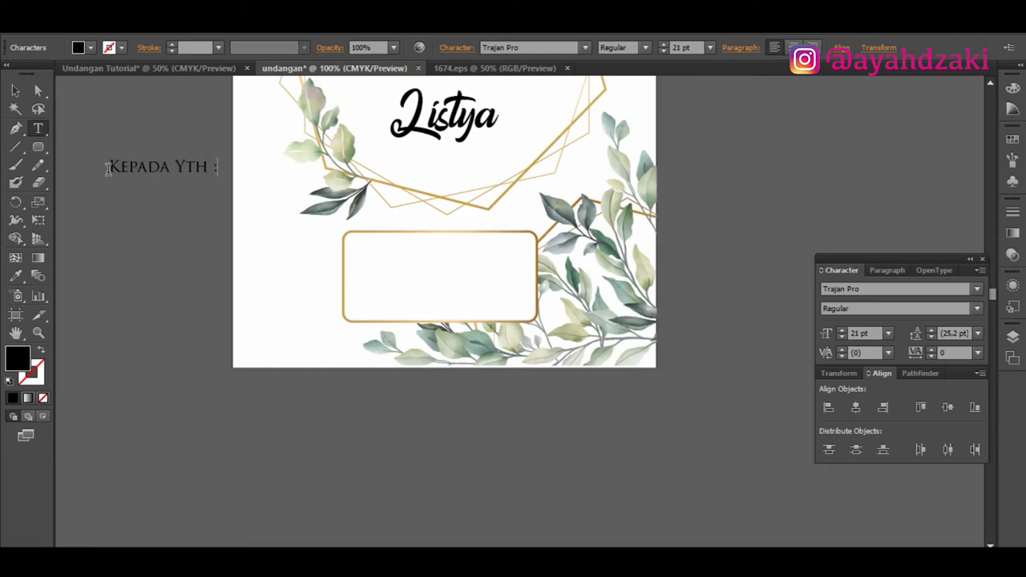
pyautogui.click(15, 91)
pyautogui.click(527, 48)
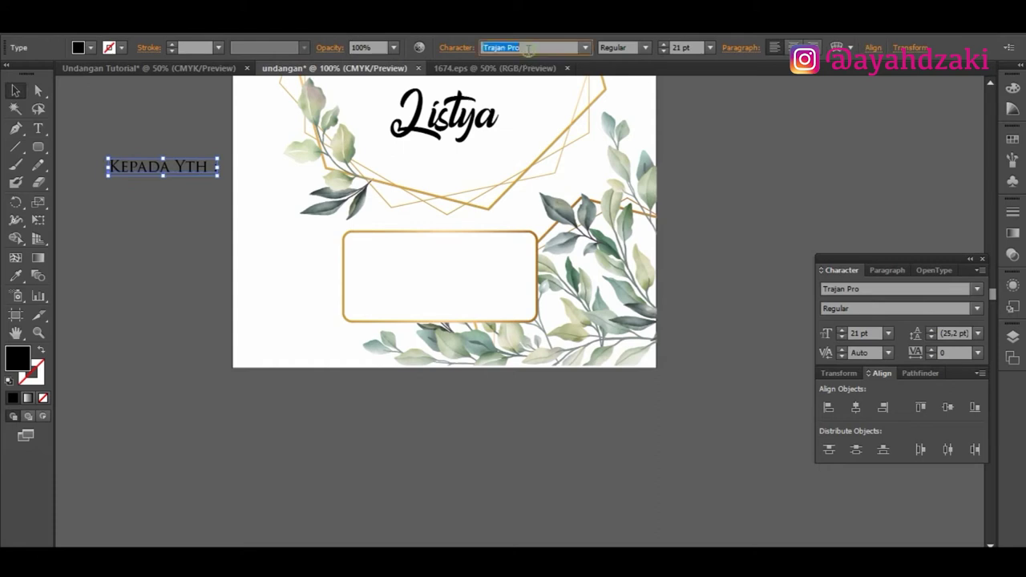
pyautogui.write('Adlinnaka Bold Demo')
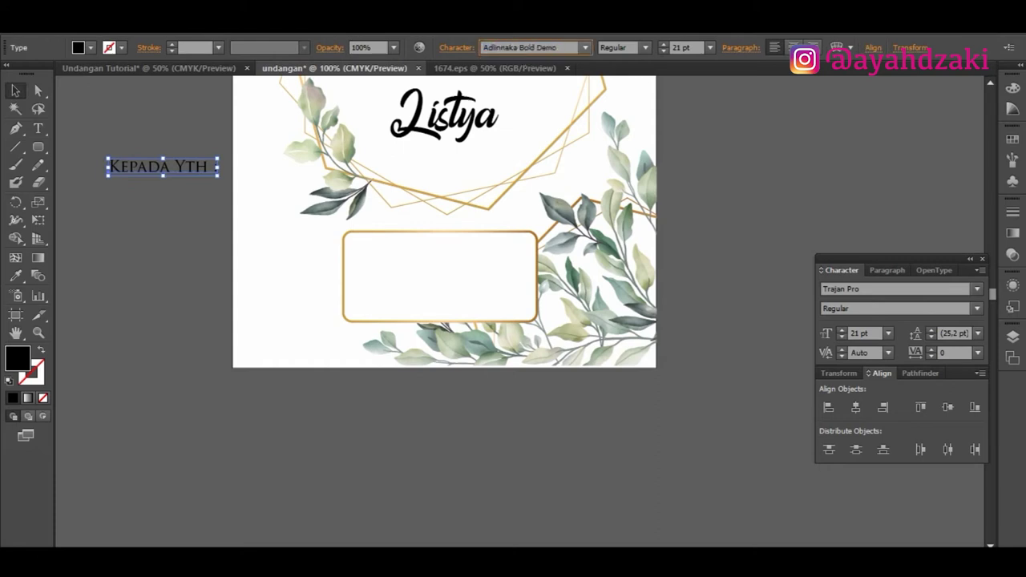
pyautogui.press('Return')
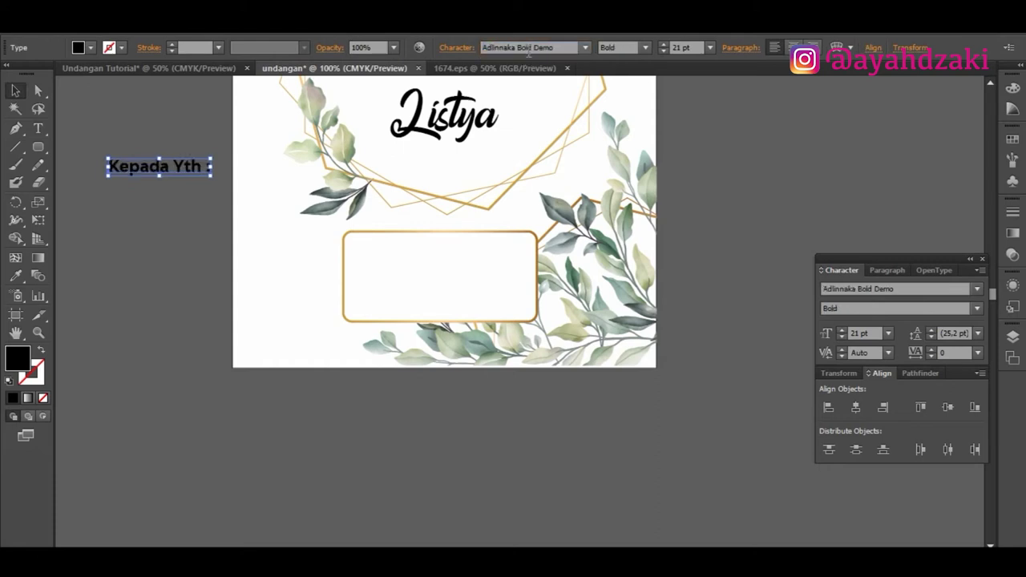
# Step: Move the "Kepada Yth :" text to the top of the gold-edged box and set its size to 12 pt
pyautogui.moveTo(184, 166); pyautogui.dragTo(464, 252)
pyautogui.click(709, 48)
pyautogui.click(741, 186)
pyautogui.click(721, 232)
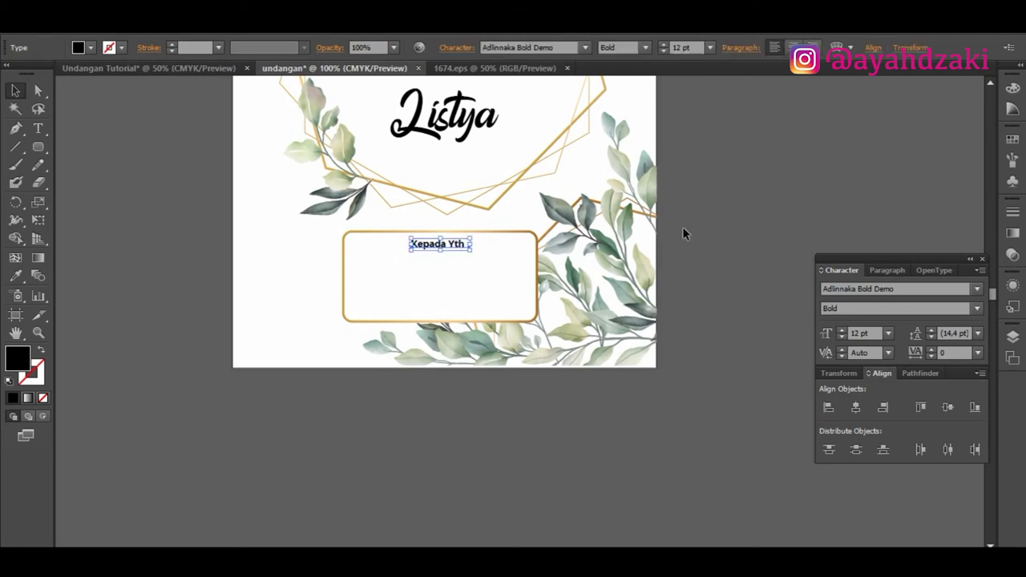
pyautogui.click(682, 228)
# Step: Select all elements of the cover card and centre them horizontally on each other
pyautogui.scroll(-2, 682, 228)
pyautogui.scroll(4, 682, 219)
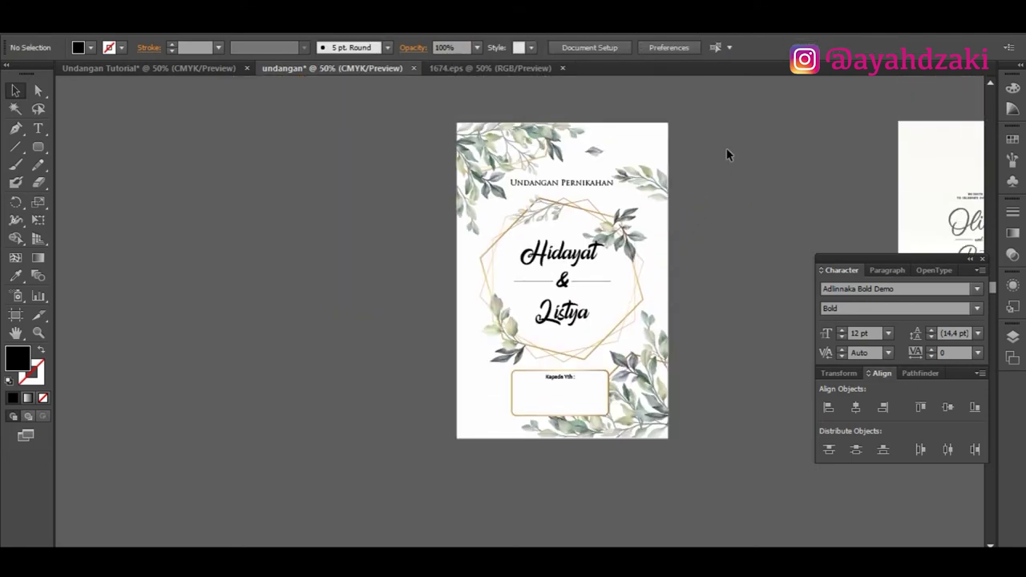
pyautogui.hotkey('ctrl', 'a')
pyautogui.click(499, 47)
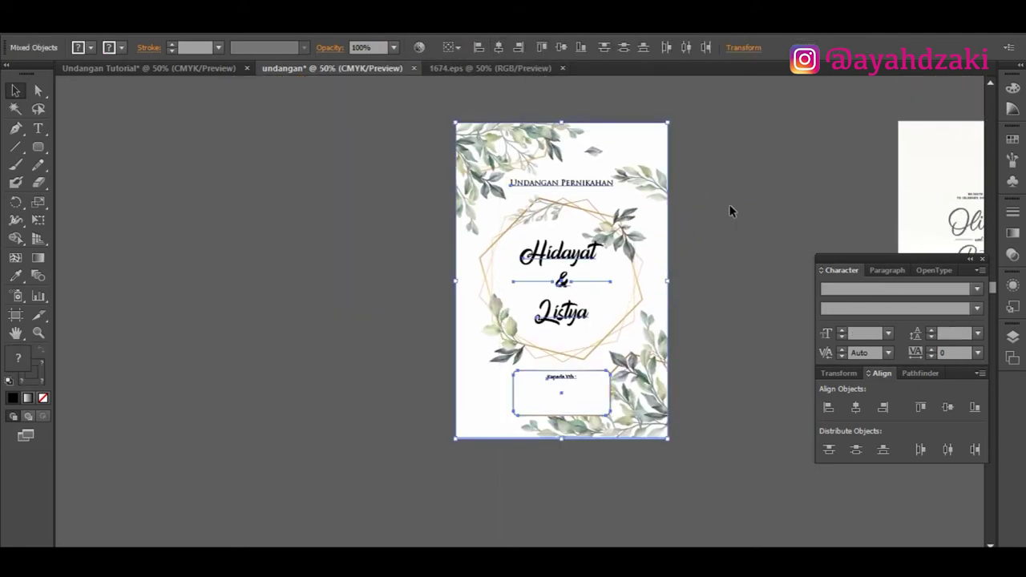
pyautogui.click(731, 212)
# Step: Move the two leftover template cards farther right to free the space beside the cover card
pyautogui.hscroll(6, 731, 213)
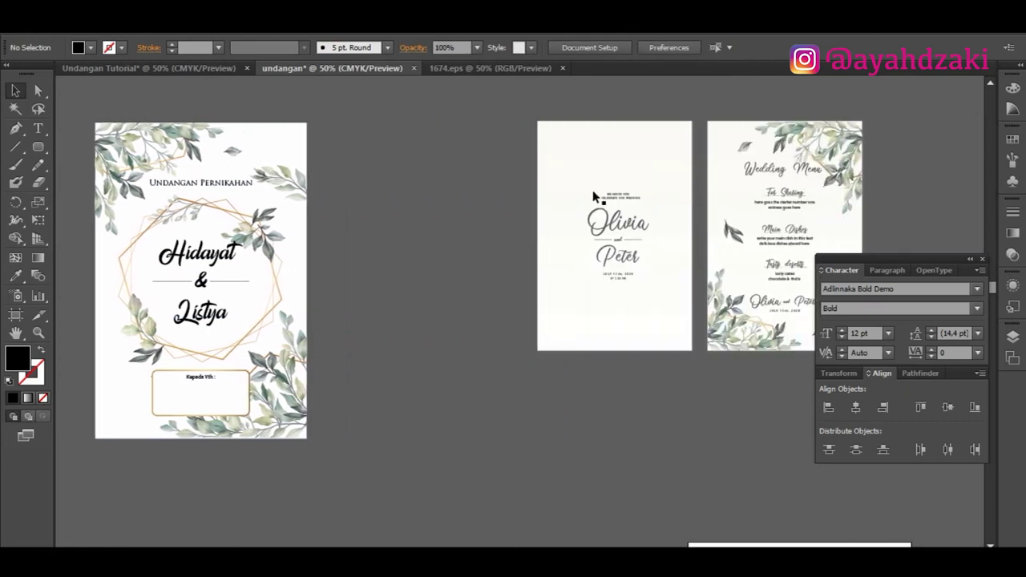
pyautogui.scroll(-2, 516, 181)
pyautogui.moveTo(730, 317); pyautogui.dragTo(729, 317)
pyautogui.moveTo(679, 231); pyautogui.dragTo(933, 194)
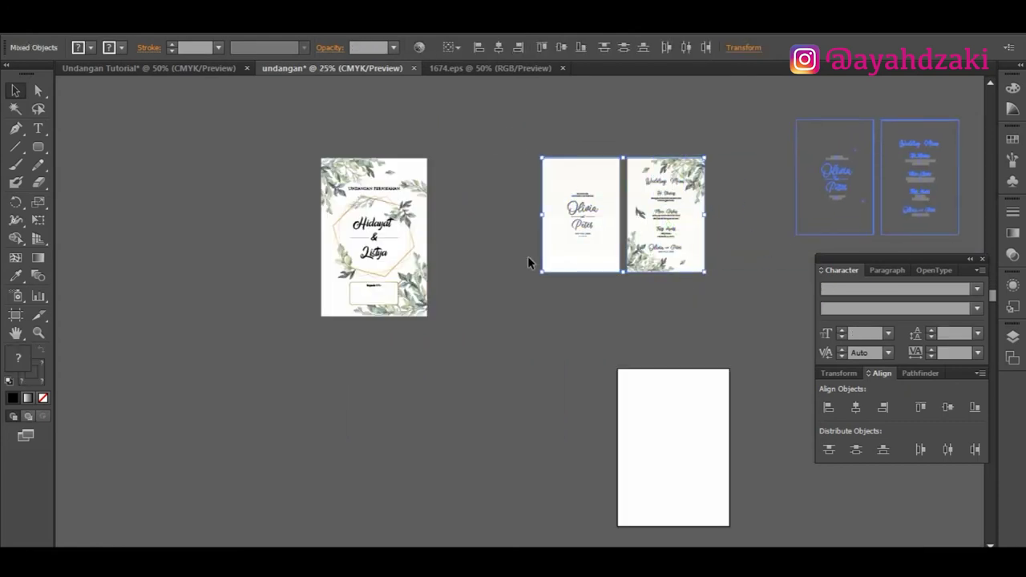
pyautogui.click(517, 245)
# Step: Duplicate the cover's leafy background, without its text and recipient box, level with and to the right of the cover
pyautogui.scroll(2, 453, 188)
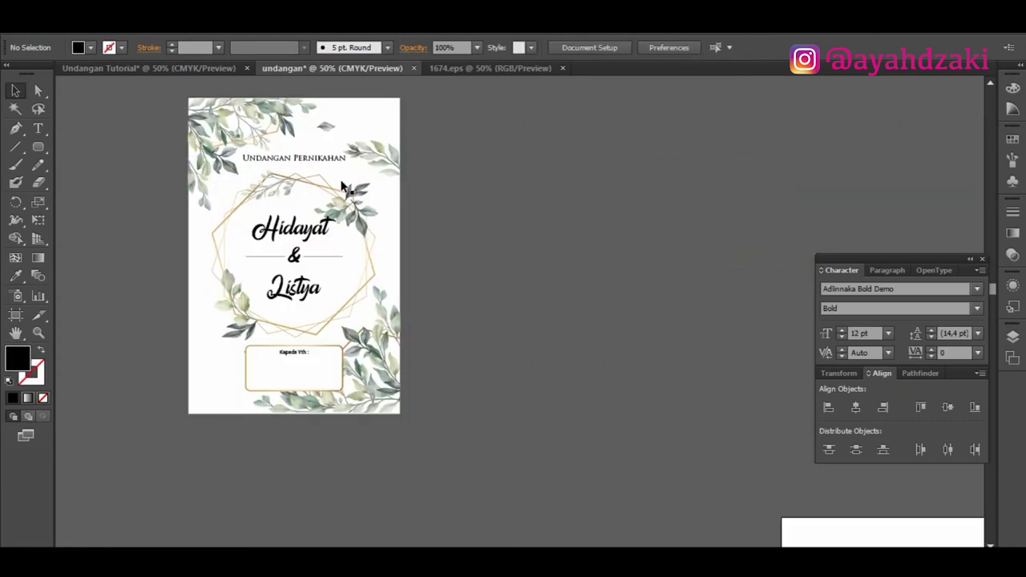
pyautogui.moveTo(414, 102); pyautogui.dragTo(473, 154)
pyautogui.moveTo(383, 222); pyautogui.dragTo(669, 227)
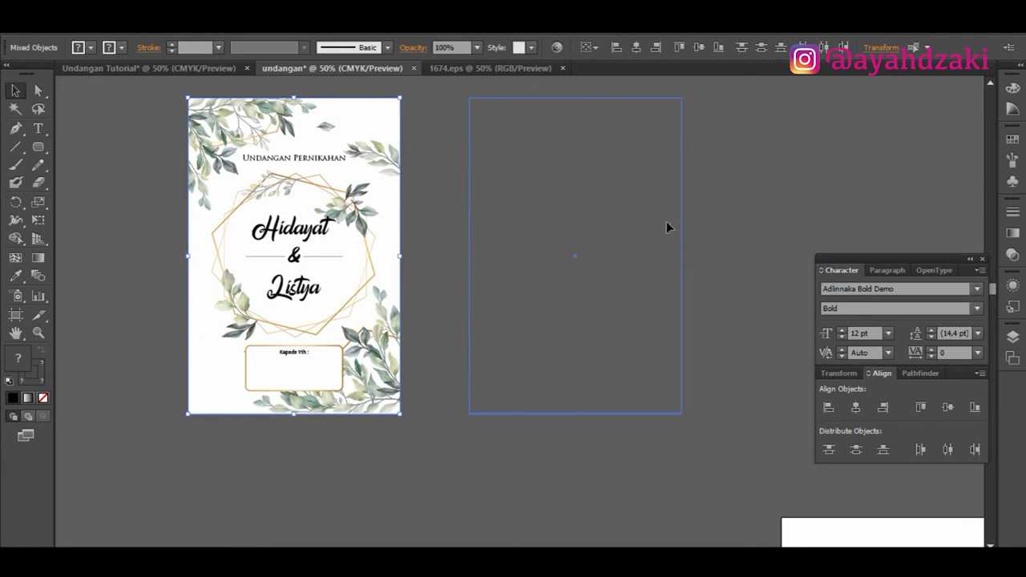
pyautogui.moveTo(665, 222); pyautogui.dragTo(666, 222)
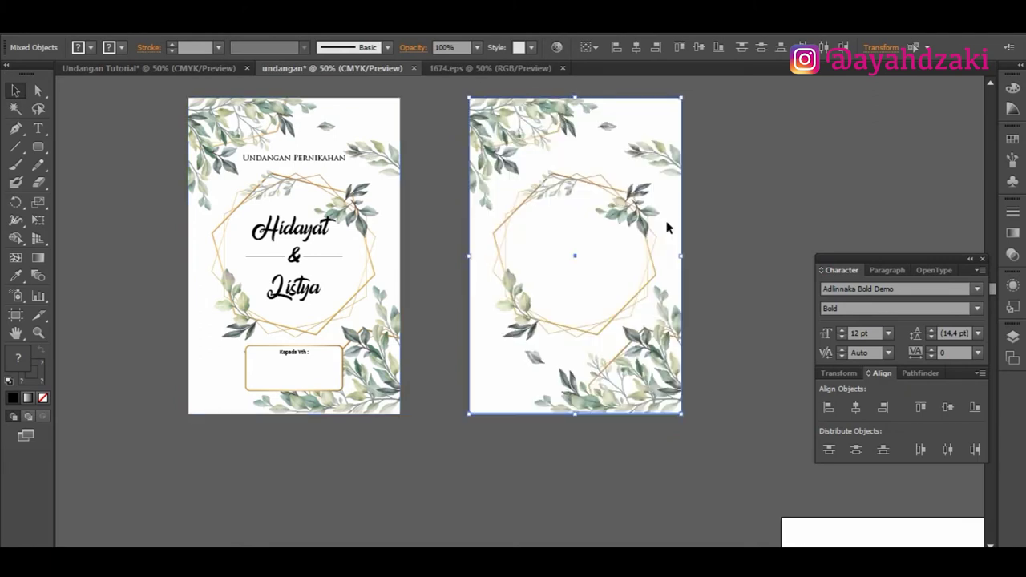
pyautogui.click(777, 188)
# Step: Isolate the duplicated background's clip group and delete the large geometric gold frame from it
pyautogui.hotkey('ctrl', '-')
pyautogui.hotkey('ctrl', '-')
pyautogui.hotkey('ctrl', '-')
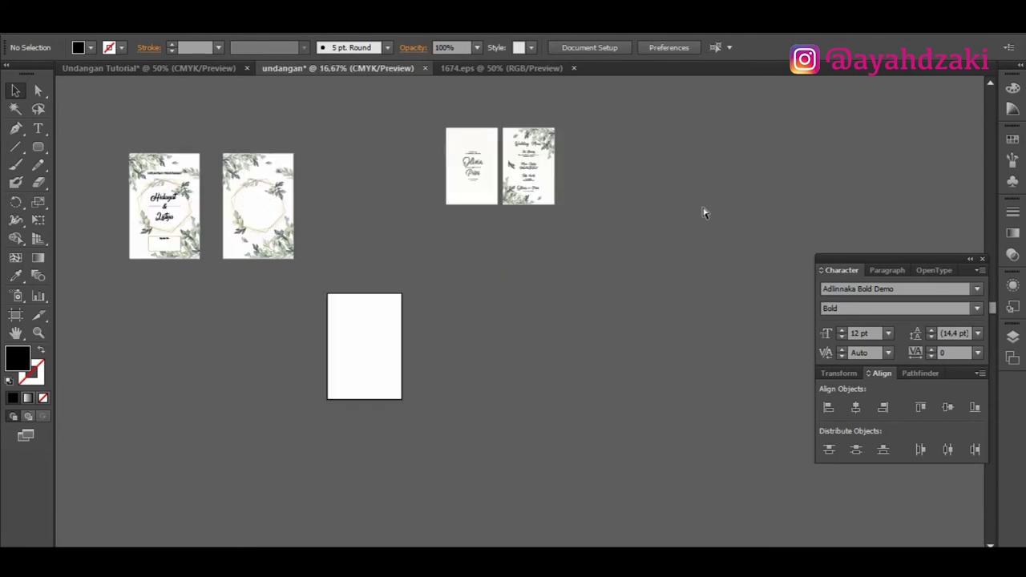
pyautogui.hscroll(-2, 566, 182)
pyautogui.scroll(5, 335, 196)
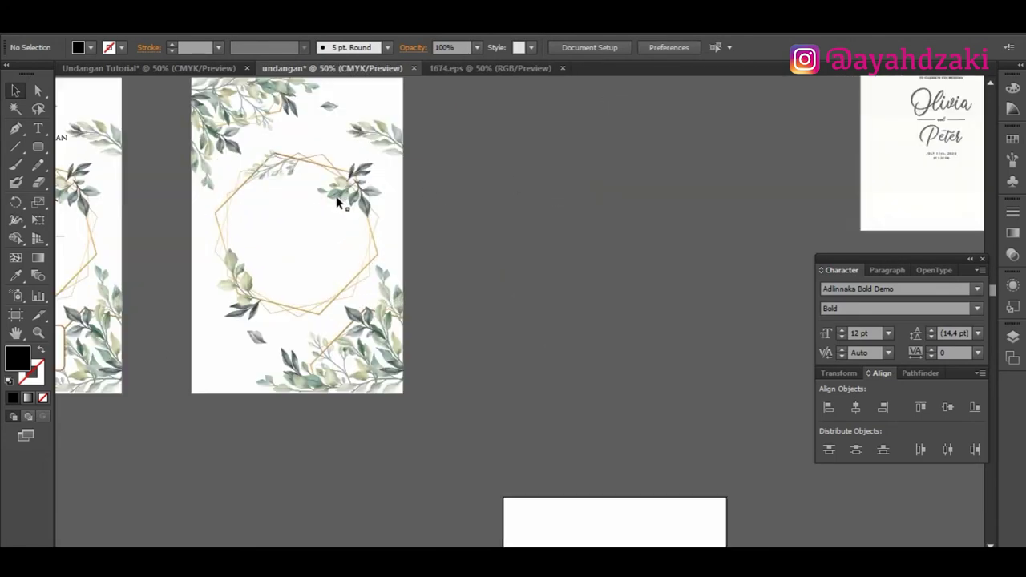
pyautogui.click(376, 166)
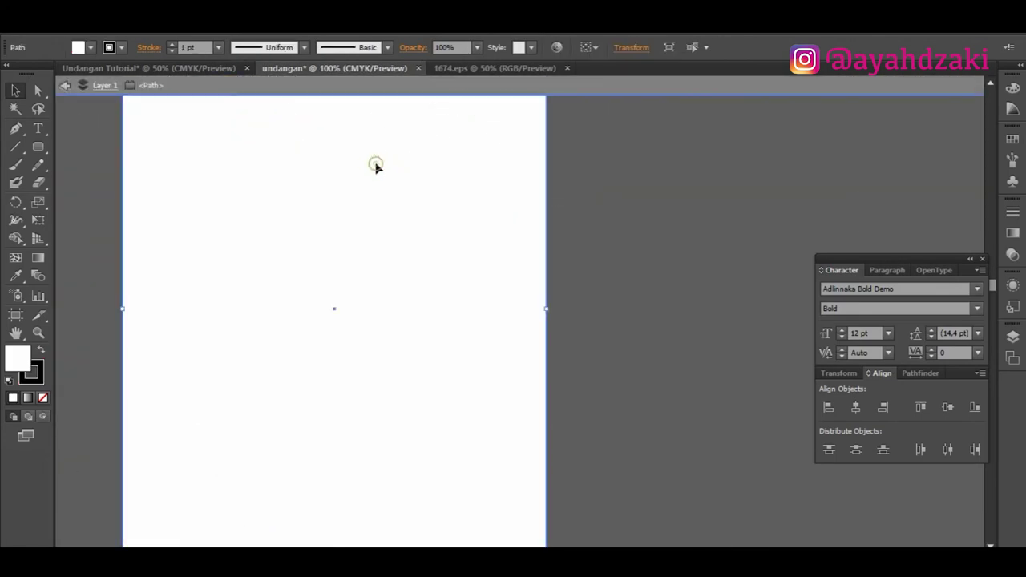
pyautogui.click(647, 204)
pyautogui.doubleClick(433, 207)
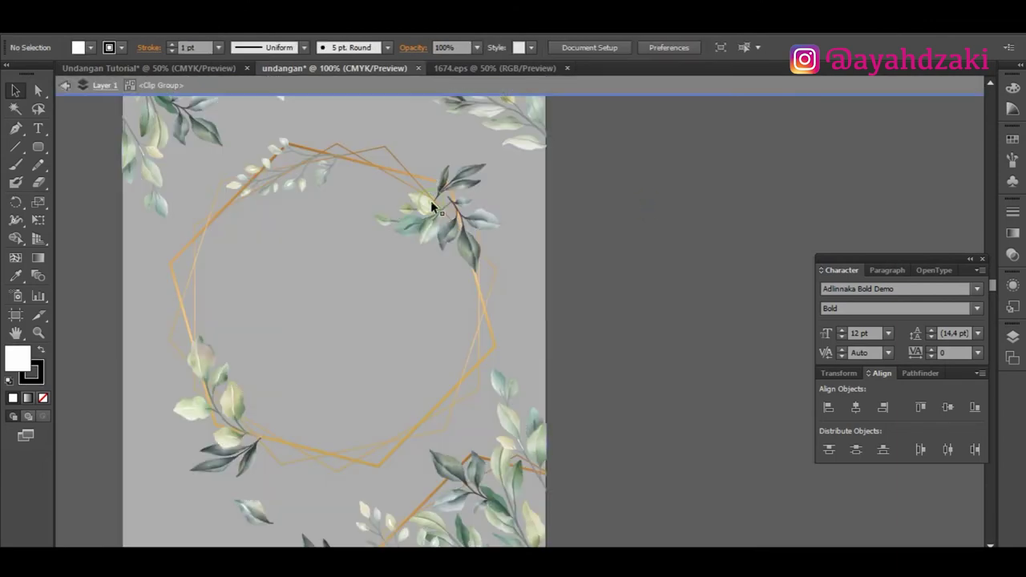
pyautogui.click(412, 182)
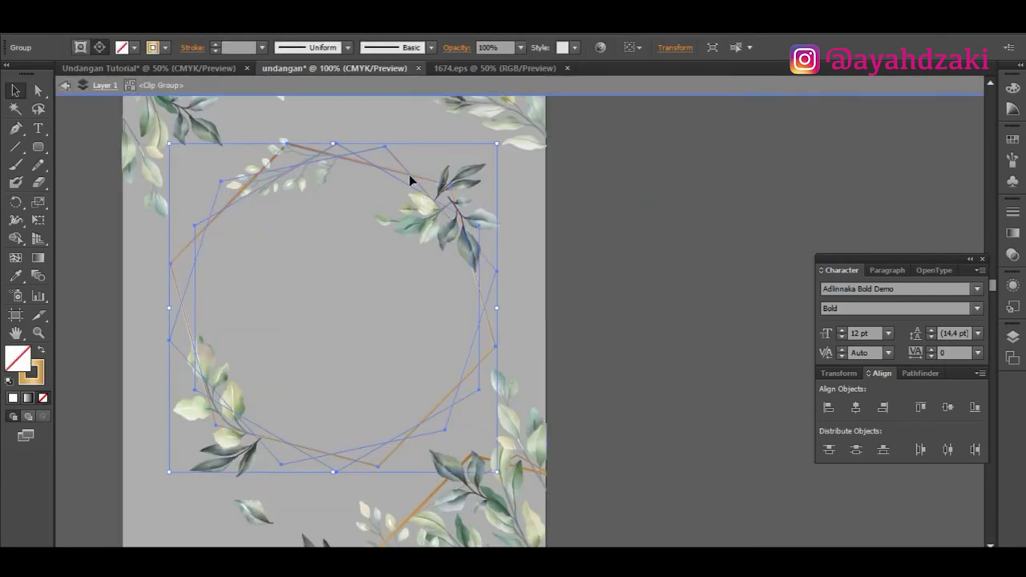
pyautogui.press('Delete')
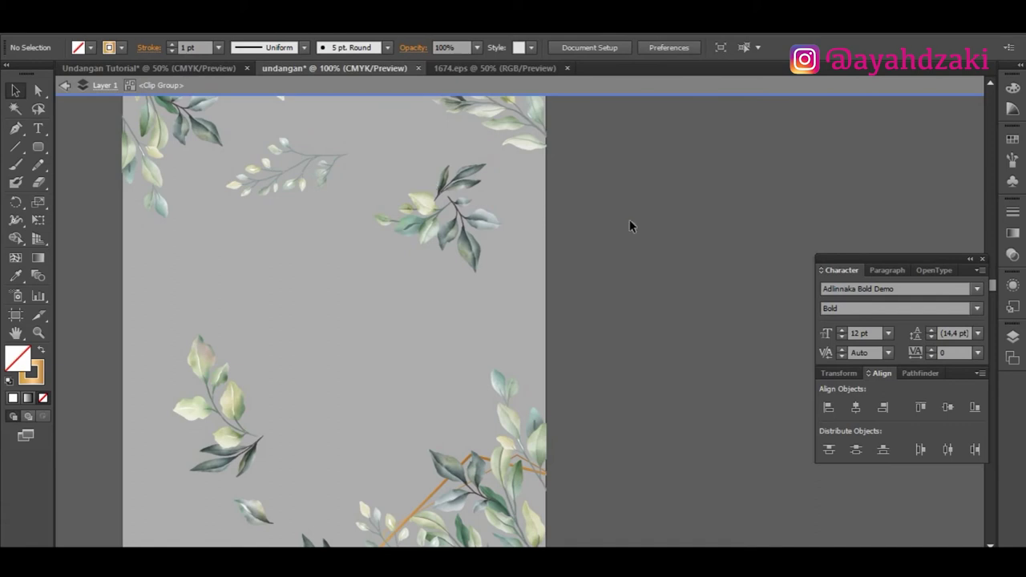
# Step: Delete the two larger leaf clusters and the pale sprig near the top of the duplicated background, keeping the small dark sprig
pyautogui.click(430, 190)
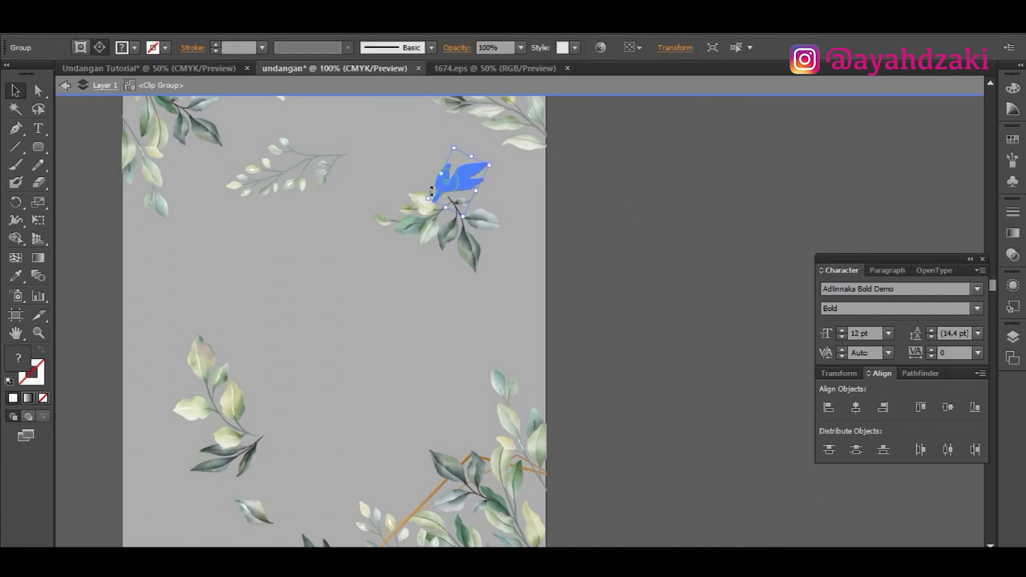
pyautogui.click(439, 234)
pyautogui.hotkey('ctrl', 'shift', 'a')
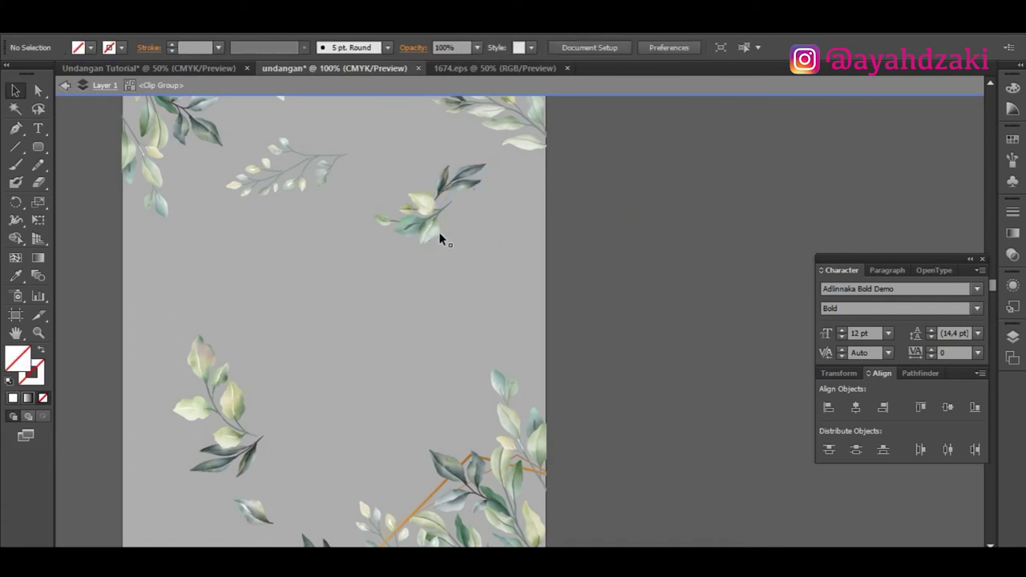
pyautogui.click(438, 233)
pyautogui.press('Delete')
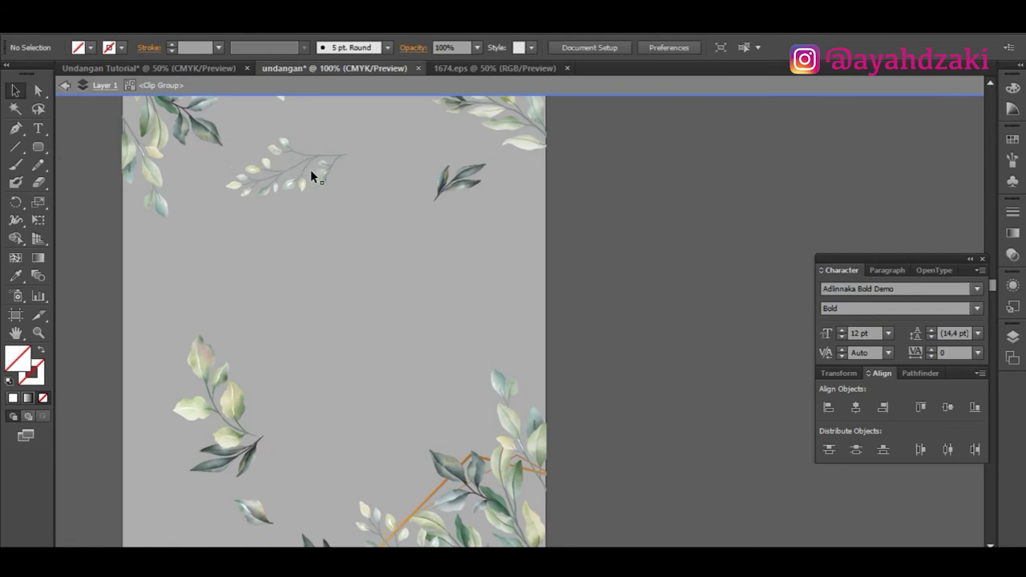
pyautogui.click(311, 169)
pyautogui.press('Delete')
pyautogui.click(664, 212)
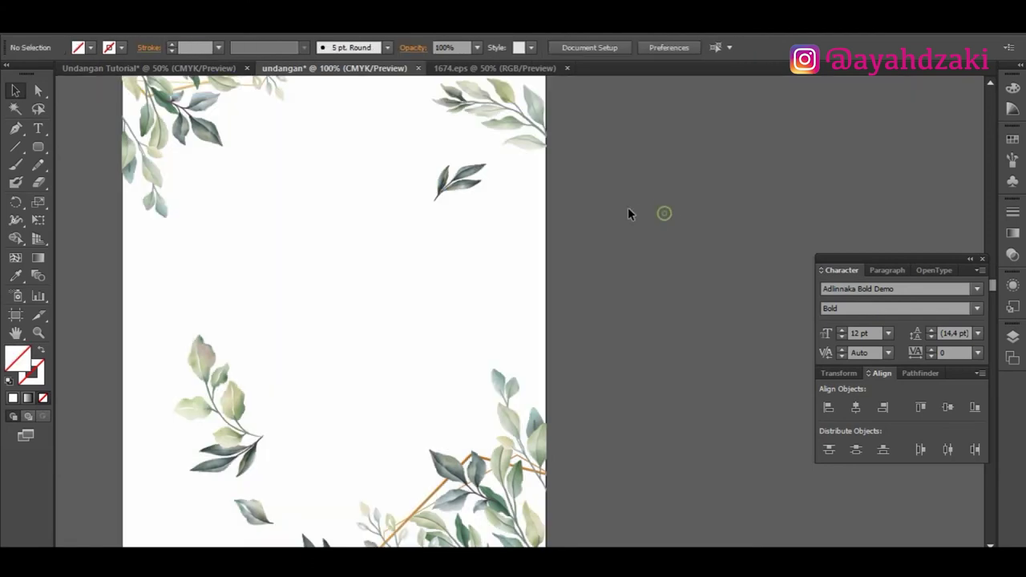
# Step: Delete the pale leaf branch at the lower left of the duplicated background and leave isolation mode
pyautogui.scroll(-2, 627, 208)
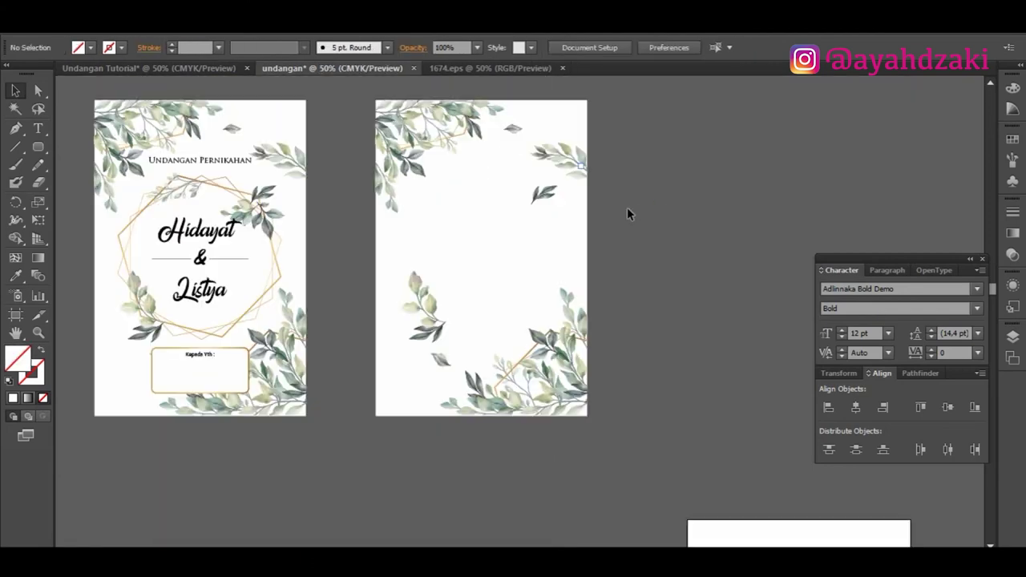
pyautogui.doubleClick(414, 285)
pyautogui.click(416, 284)
pyautogui.press('Delete')
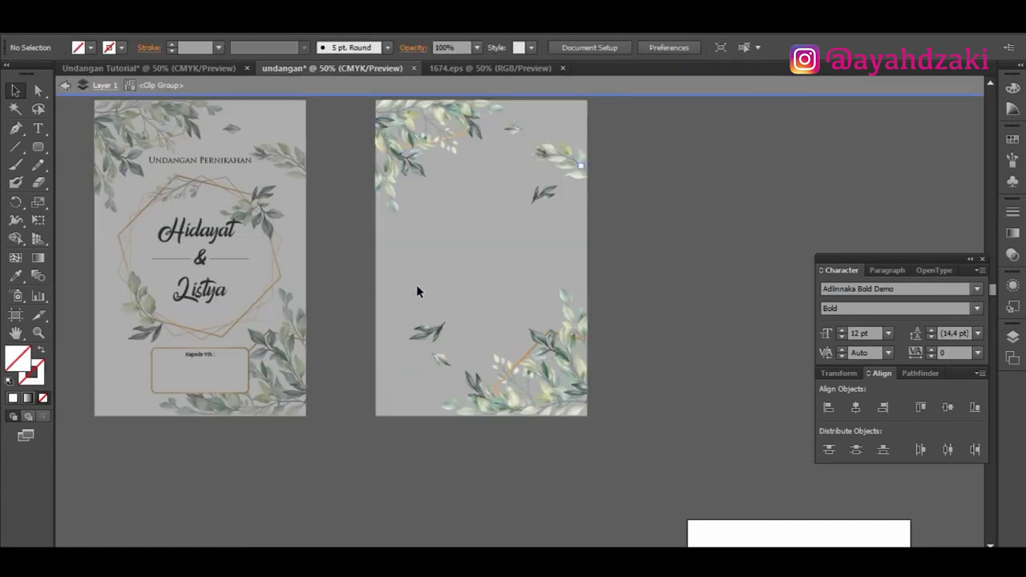
pyautogui.click(572, 155)
pyautogui.doubleClick(646, 230)
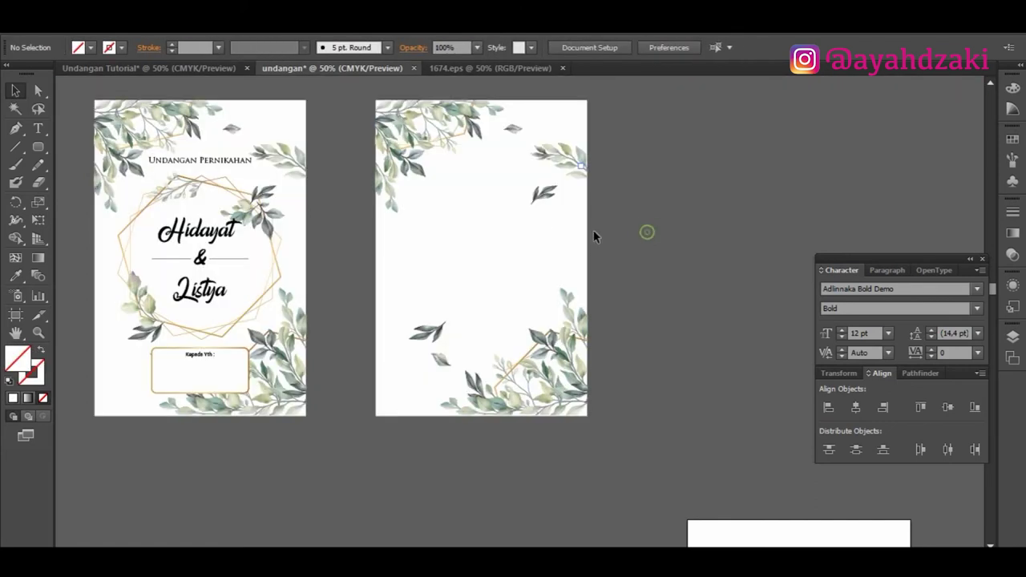
# Step: In the Undangan Tutorial document, select all the text and the date block on the second page, without its background, and copy them
pyautogui.click(184, 64)
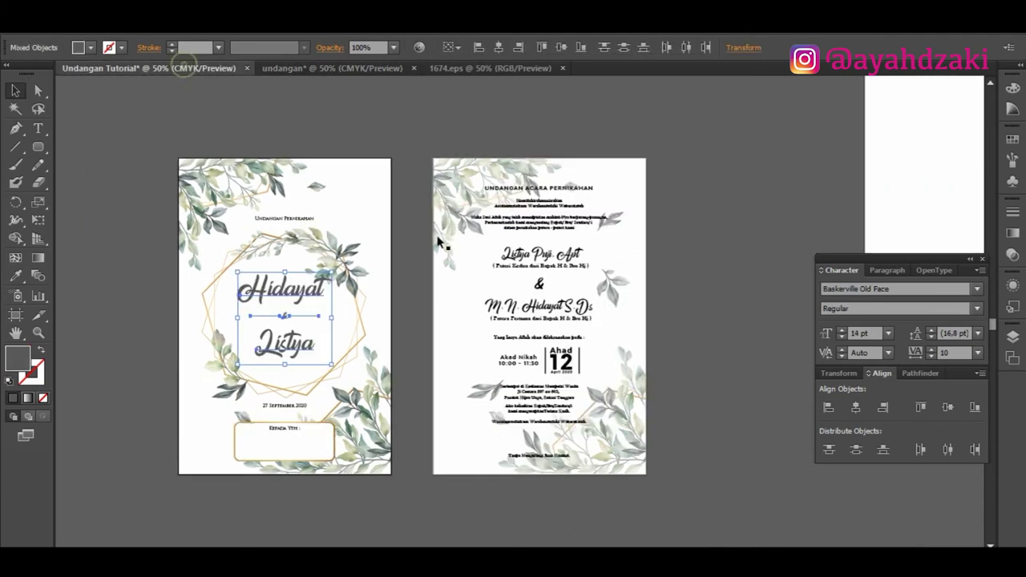
pyautogui.keyDown('shift'); pyautogui.click(551, 190); pyautogui.keyUp('shift')
pyautogui.keyDown('shift'); pyautogui.click(573, 264); pyautogui.keyUp('shift')
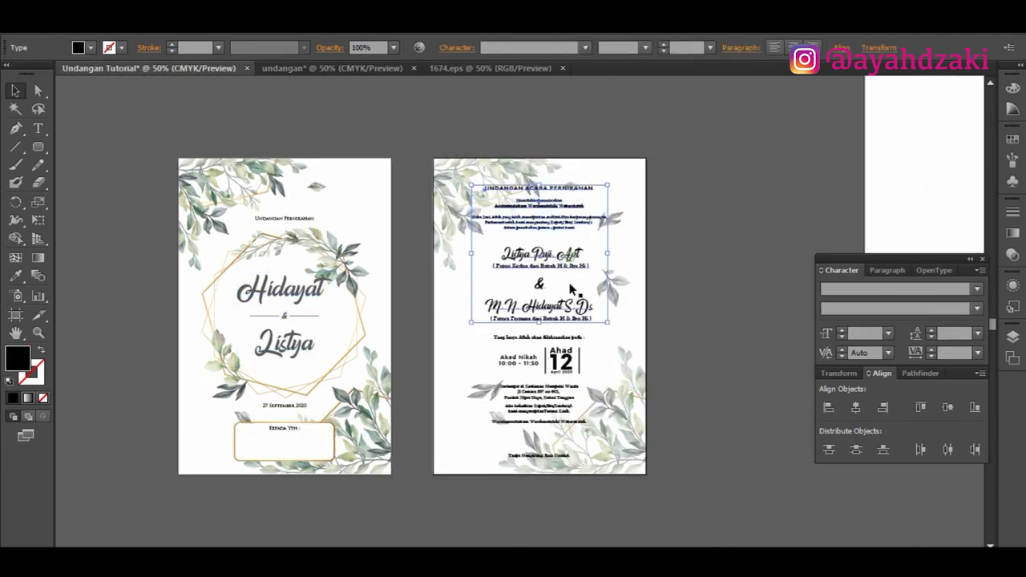
pyautogui.keyDown('shift'); pyautogui.click(567, 337); pyautogui.keyUp('shift')
pyautogui.keyDown('shift'); pyautogui.click(563, 360); pyautogui.keyUp('shift')
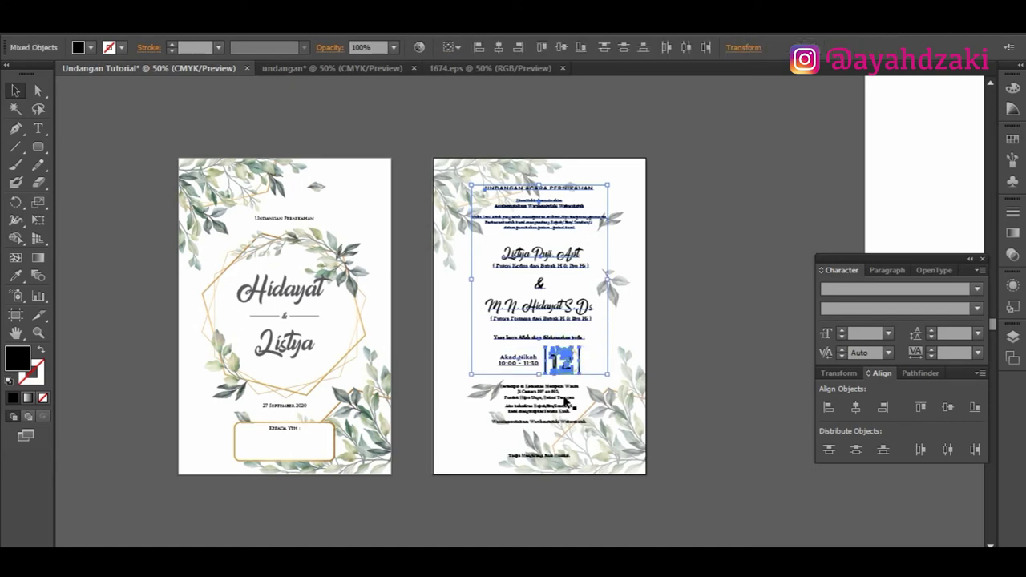
pyautogui.keyDown('shift'); pyautogui.click(564, 395); pyautogui.keyUp('shift')
pyautogui.keyDown('shift'); pyautogui.click(599, 377); pyautogui.keyUp('shift')
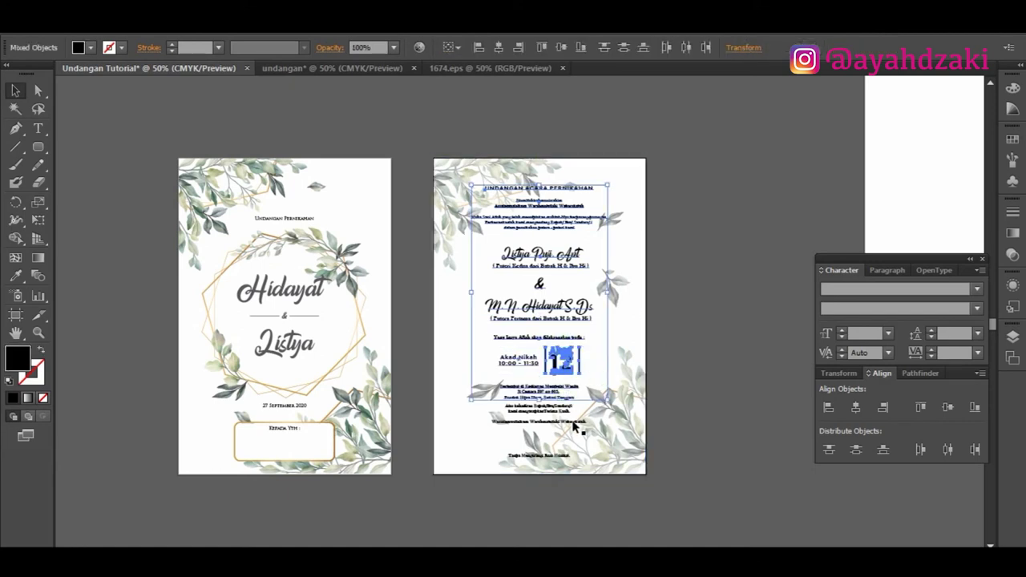
pyautogui.keyDown('shift'); pyautogui.click(572, 422); pyautogui.keyUp('shift')
pyautogui.keyDown('shift'); pyautogui.click(551, 457); pyautogui.keyUp('shift')
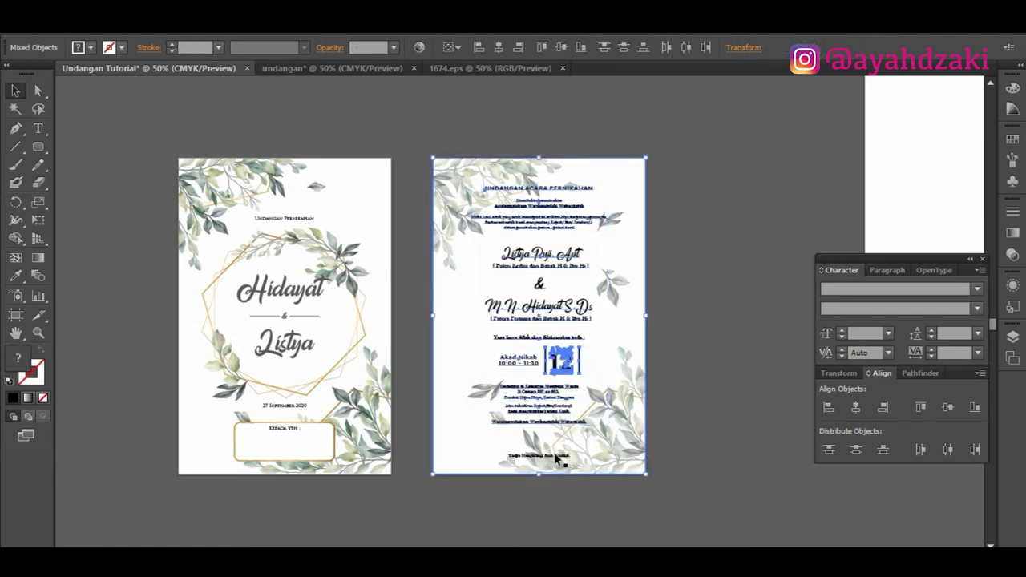
pyautogui.keyDown('shift'); pyautogui.click(572, 455); pyautogui.keyUp('shift')
pyautogui.hotkey('ctrl', 'shift', 'a')
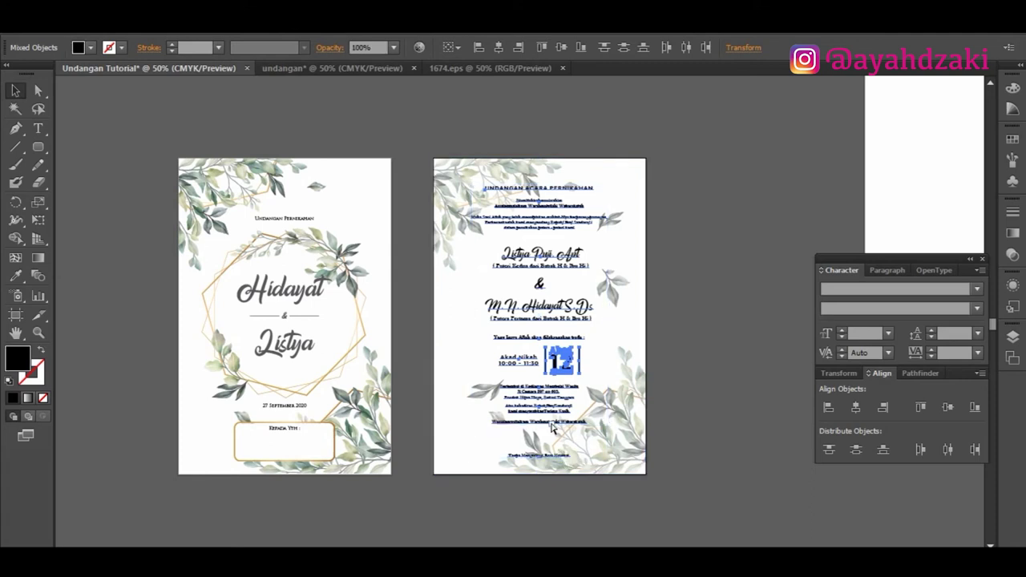
# Step: Paste the copied invitation text into the undangan document and group it
pyautogui.click(360, 68)
pyautogui.hotkey('ctrl', 'v')
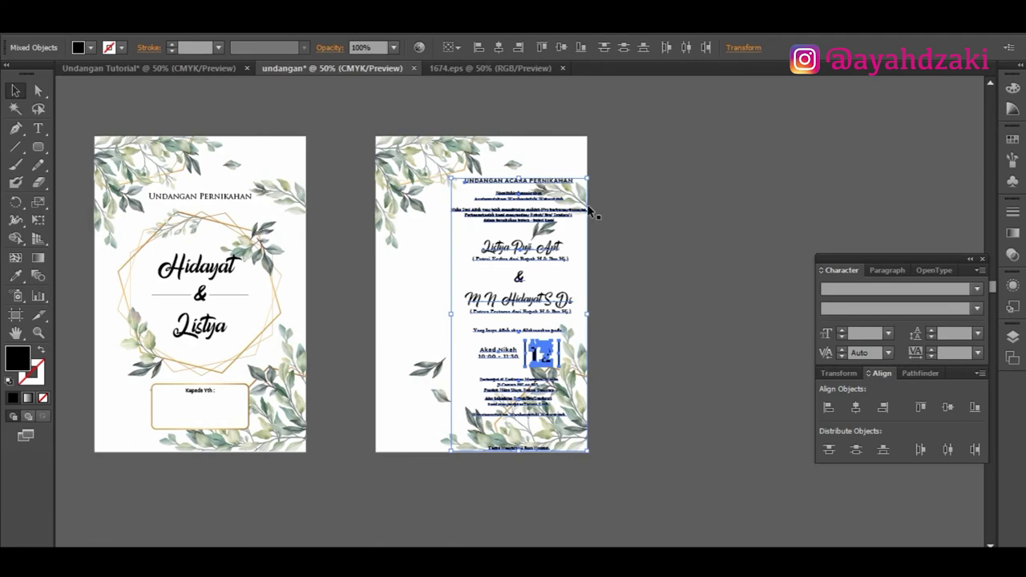
pyautogui.hotkey('ctrl', 'g')
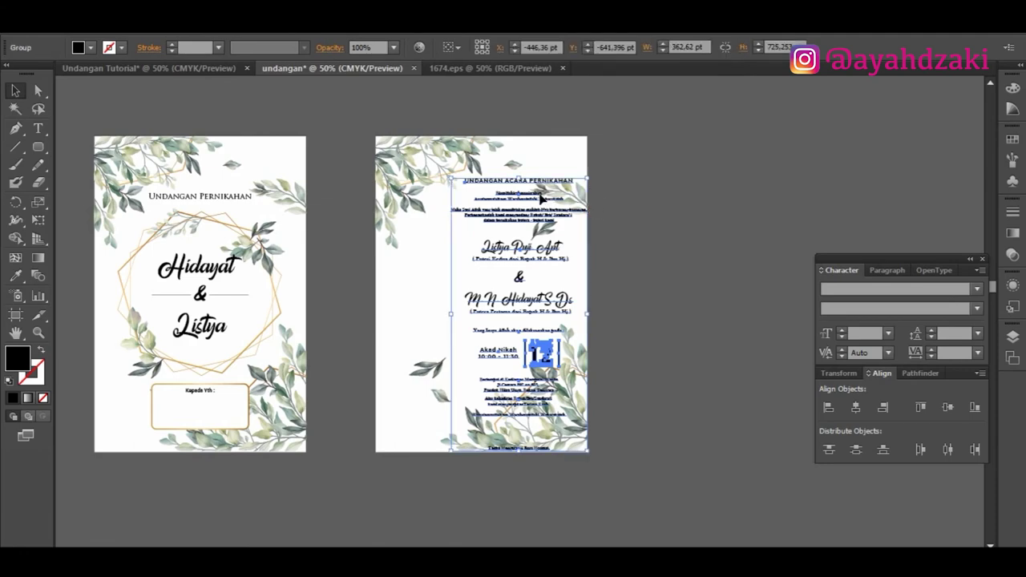
# Step: Position the pasted invitation text group centrally on the second page's leaf background and deselect it
pyautogui.moveTo(540, 196); pyautogui.dragTo(501, 186)
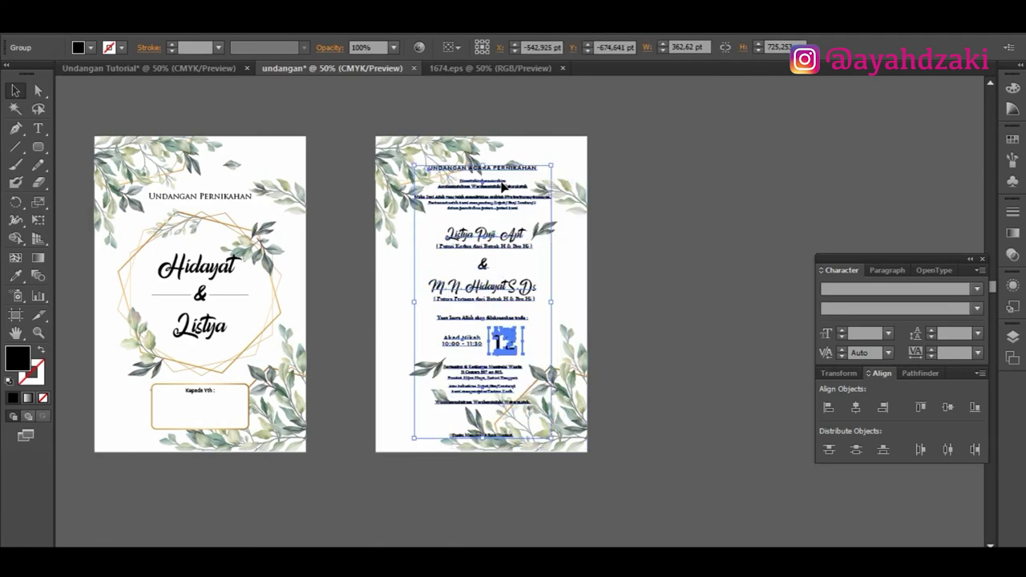
pyautogui.scroll(1, 501, 186)
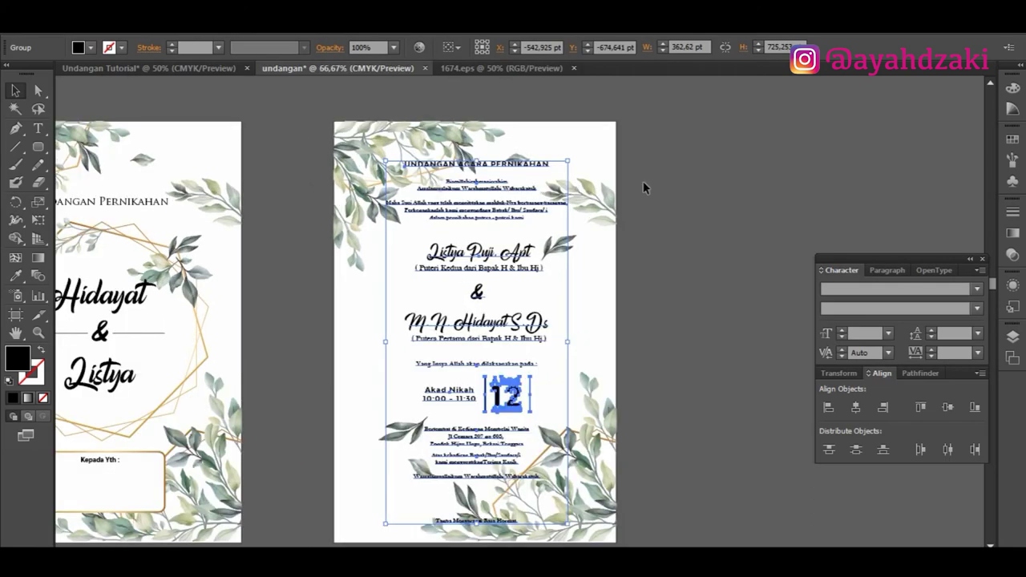
pyautogui.click(673, 187)
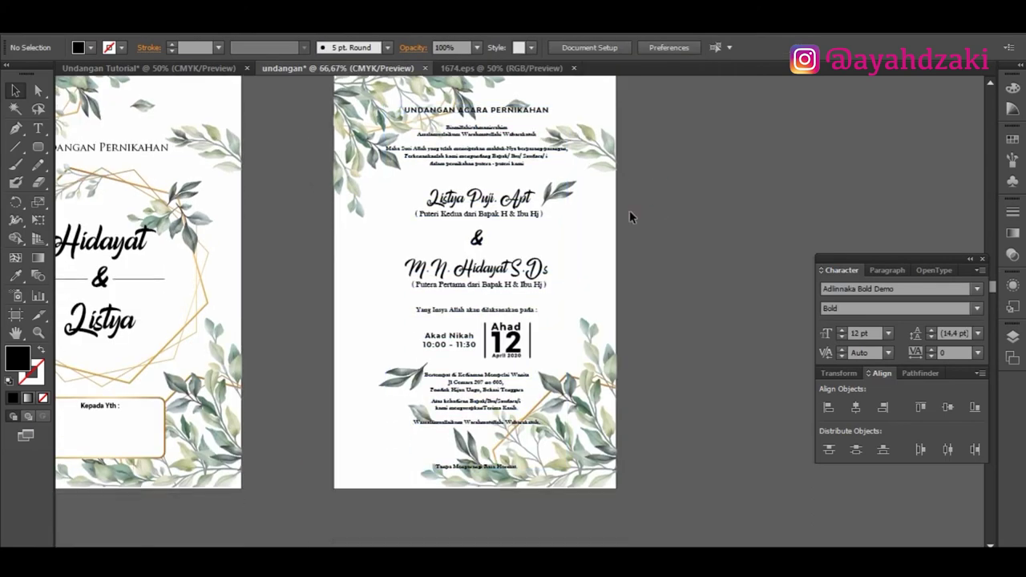
pyautogui.scroll(2, 478, 461)
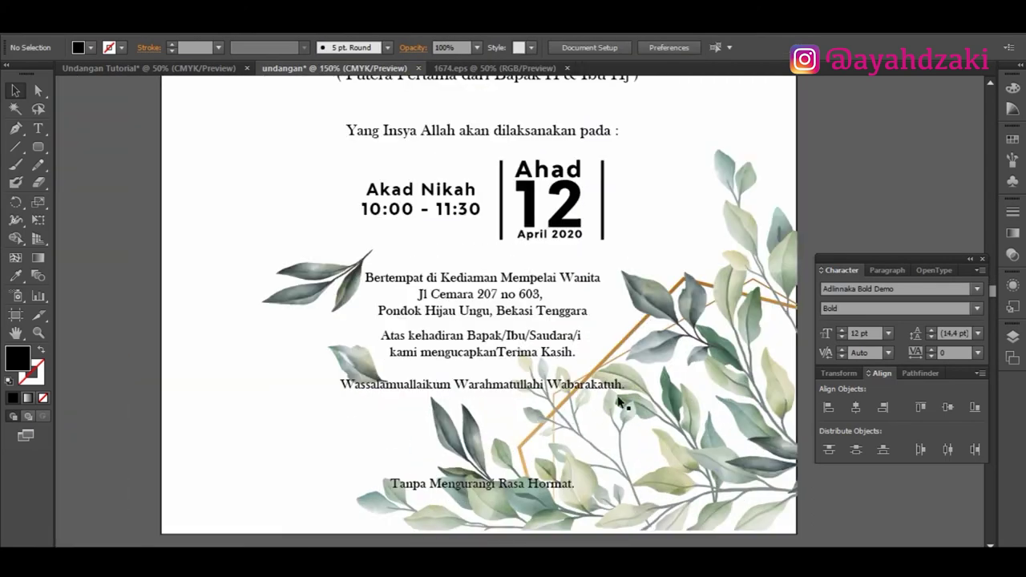
pyautogui.scroll(-2, 623, 387)
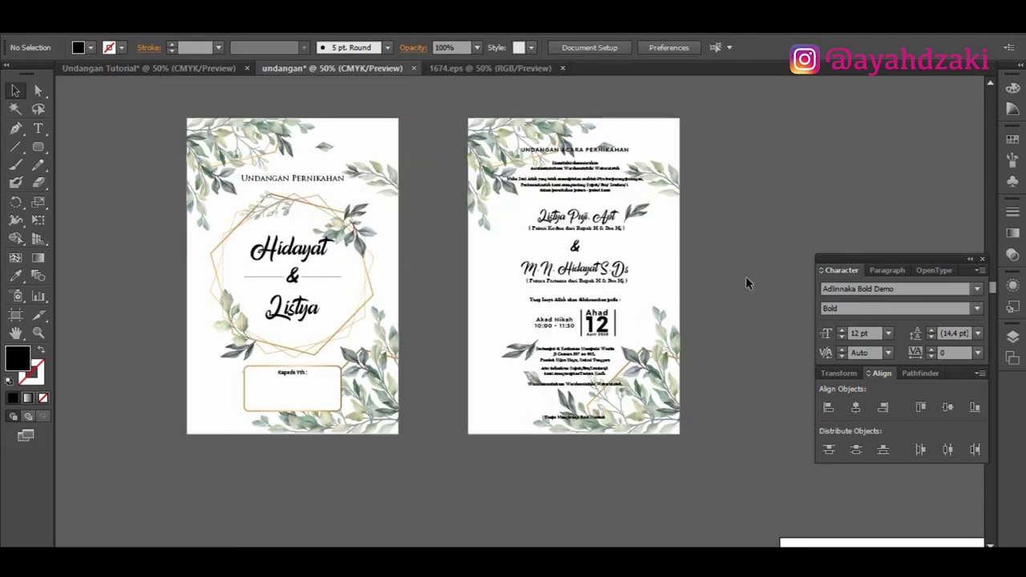
# Step: Draw a rectangle covering the entire second page, from its upper-left to its lower-right corner
pyautogui.scroll(-1, 745, 286)
pyautogui.hscroll(5, 722, 281)
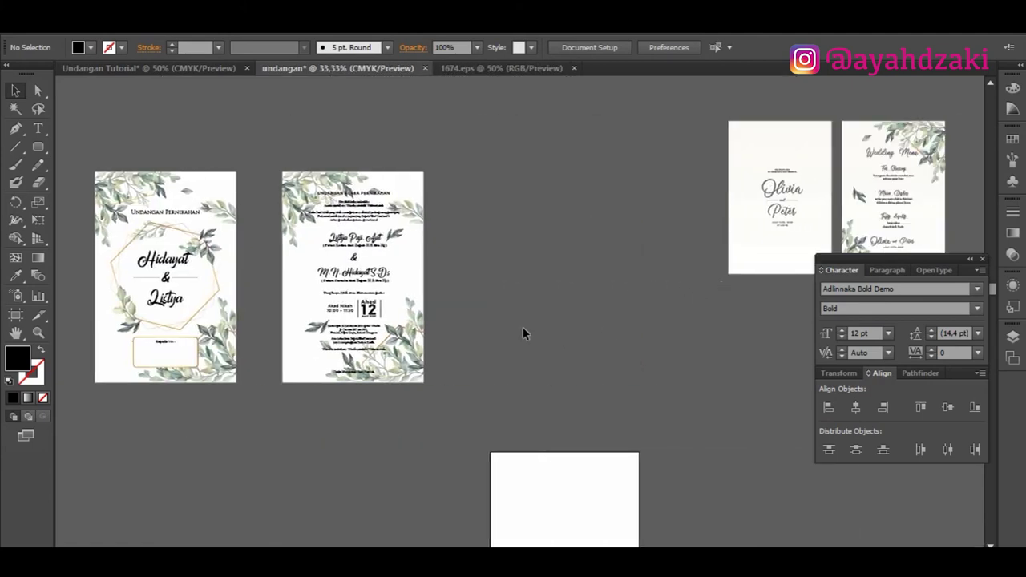
pyautogui.click(594, 481)
pyautogui.moveTo(37, 147); pyautogui.dragTo(74, 147)
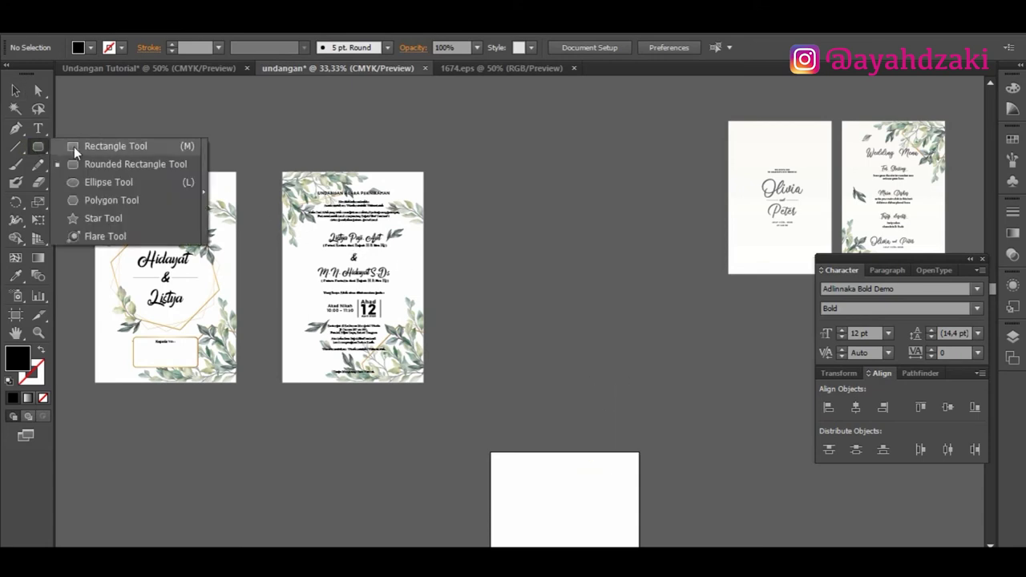
pyautogui.hotkey('ctrl', '+')
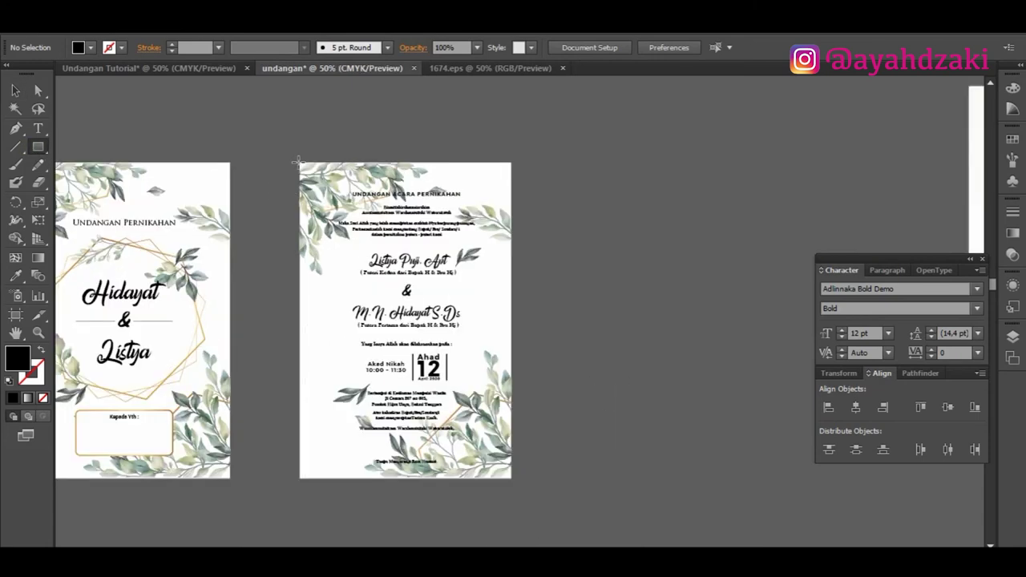
pyautogui.moveTo(297, 161); pyautogui.dragTo(512, 478)
# Step: Fill the rectangle over the second page with white and set its opacity to 50%
pyautogui.click(16, 90)
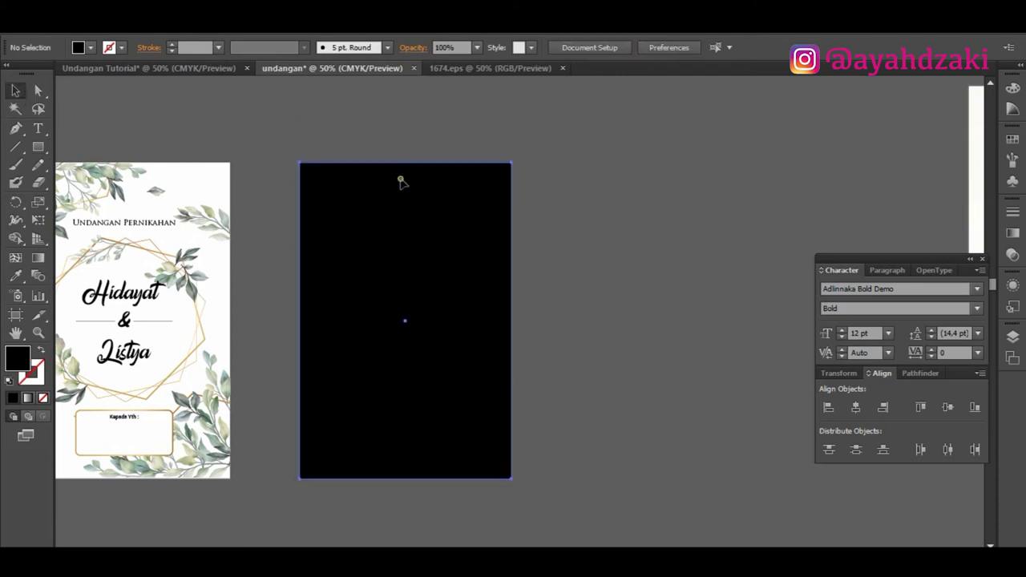
pyautogui.click(90, 47)
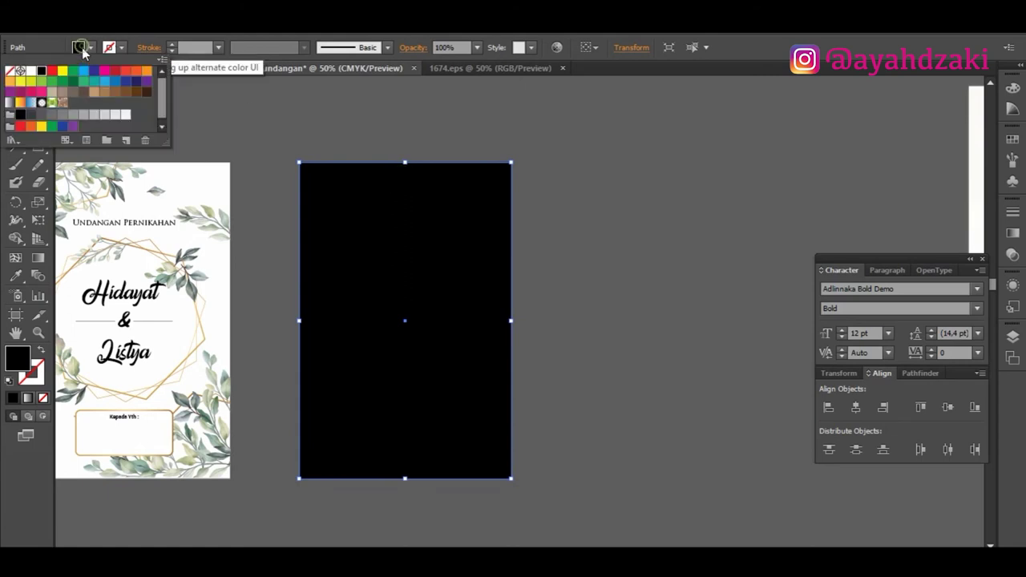
pyautogui.click(31, 71)
pyautogui.click(476, 47)
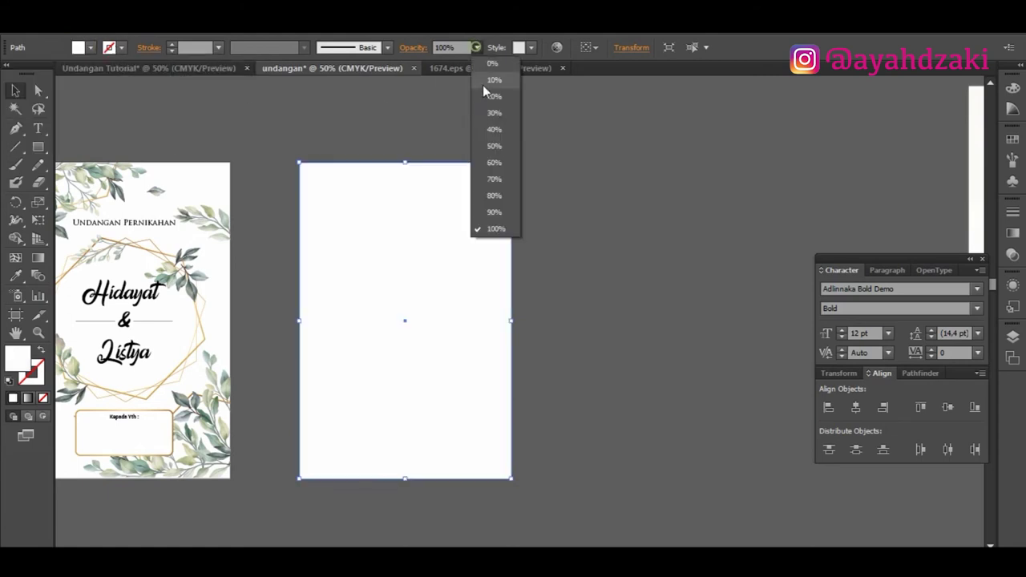
pyautogui.click(492, 146)
# Step: Send the semi-transparent white rectangle backward so it lies behind the invitation text and above the leaf background
pyautogui.click(518, 172)
pyautogui.moveTo(518, 172); pyautogui.dragTo(499, 184)
pyautogui.rightClick(499, 185)
pyautogui.moveTo(581, 310)
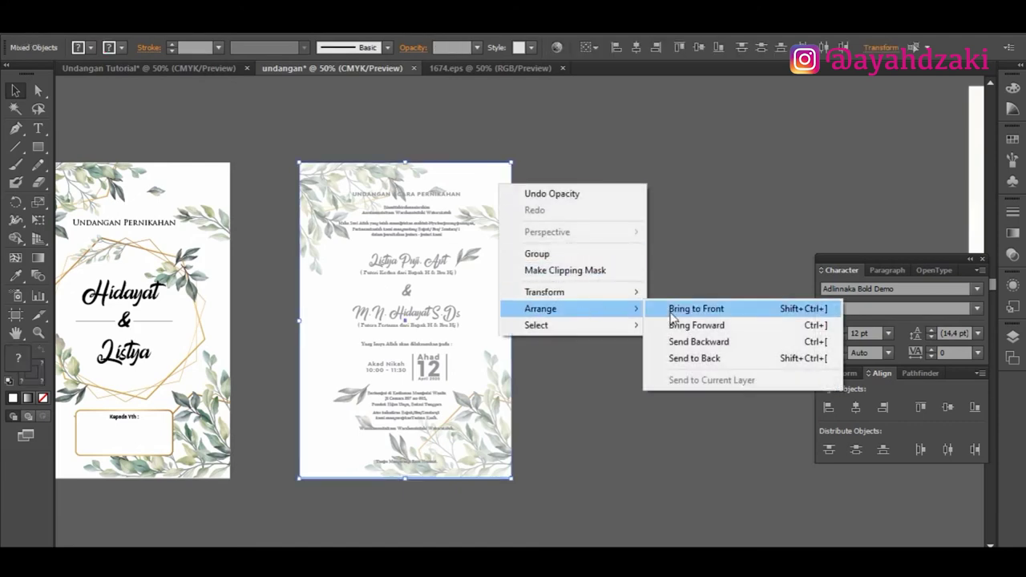
pyautogui.click(712, 363)
pyautogui.click(698, 344)
pyautogui.hotkey('ctrl', '1')
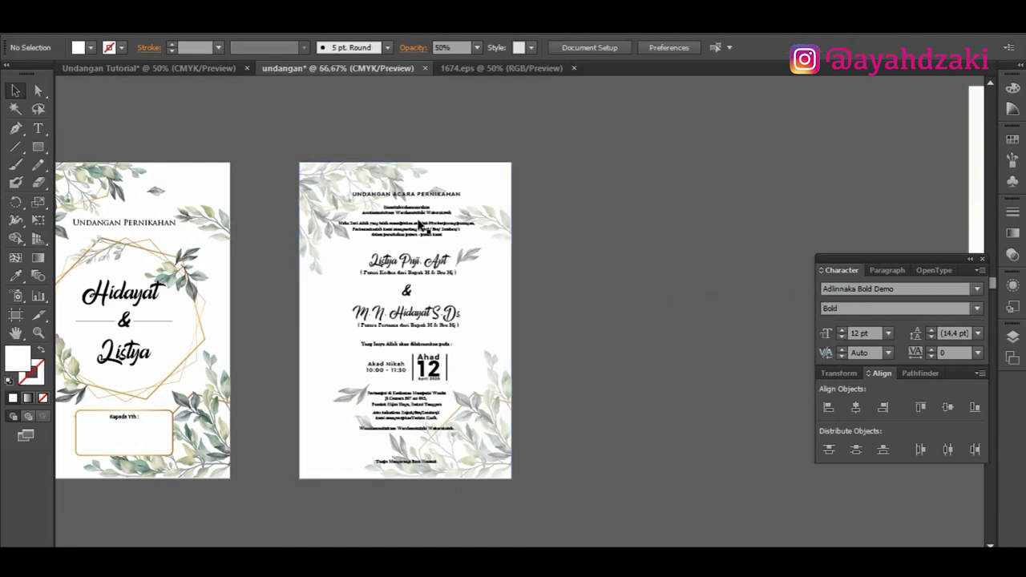
# Step: Examine the readability of the invitation text over the faded leaves and compare both pages
pyautogui.scroll(-2, 529, 206)
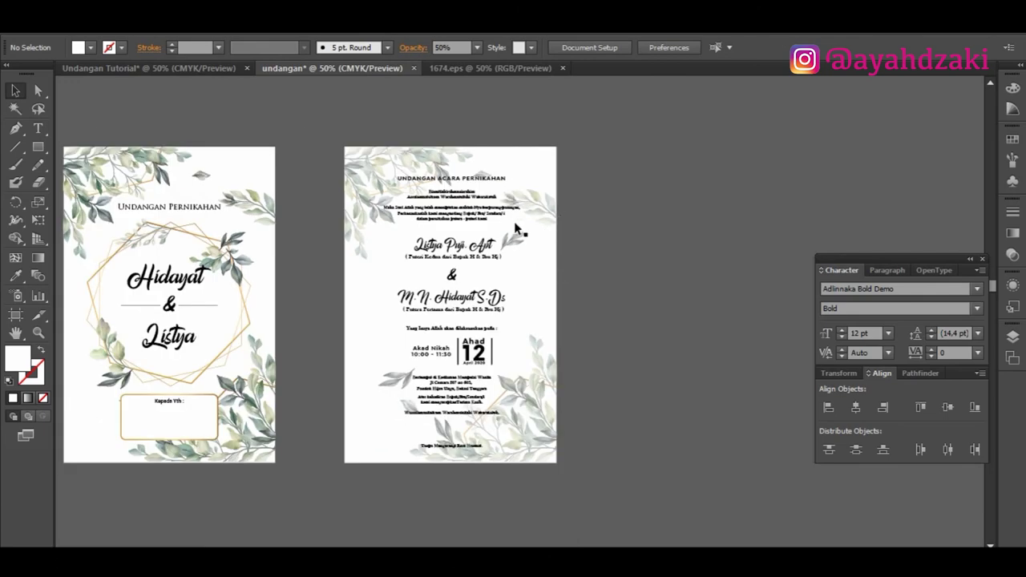
pyautogui.scroll(1, 486, 220)
pyautogui.scroll(2, 458, 206)
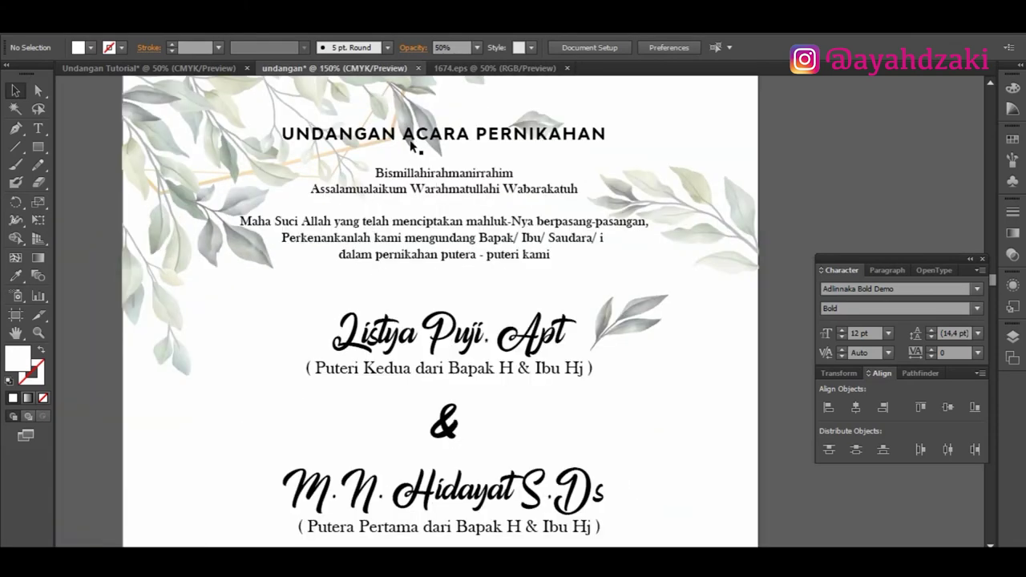
pyautogui.scroll(-2, 432, 148)
pyautogui.scroll(-1, 461, 172)
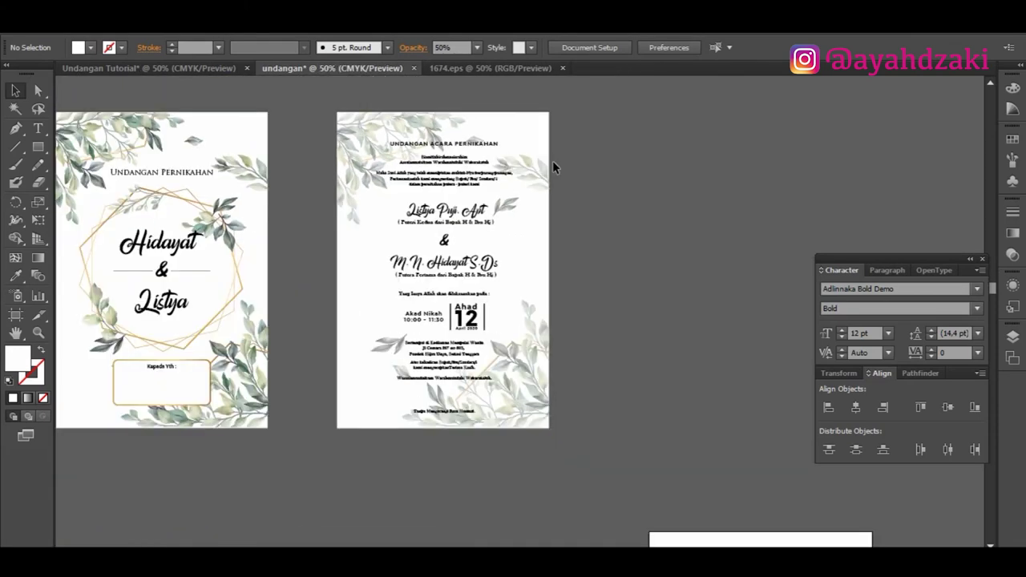
pyautogui.scroll(-1, 552, 167)
pyautogui.hscroll(-1, 481, 161)
pyautogui.scroll(1, 419, 153)
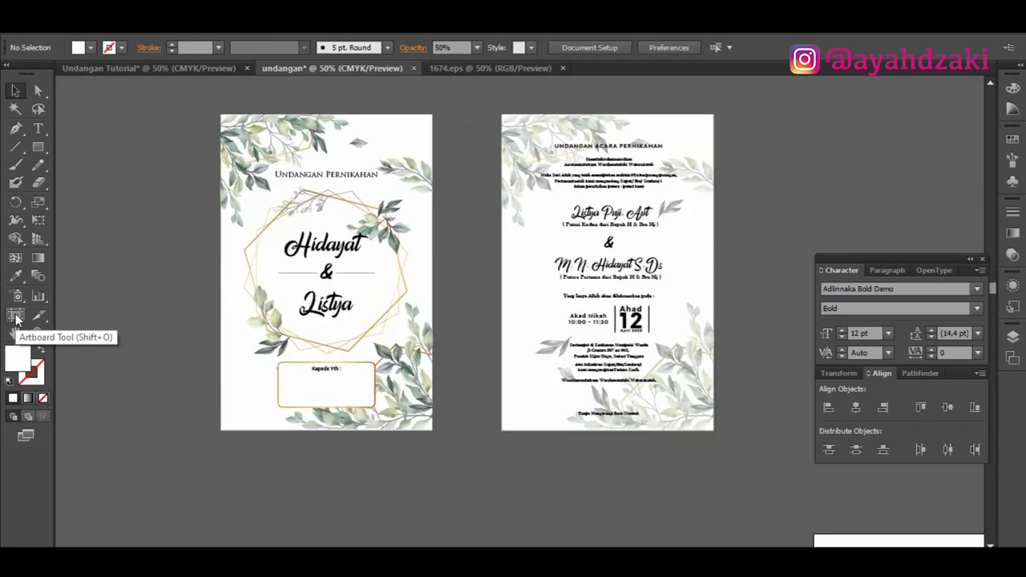
# Step: Create two new artboards, one fitted to the cover page and one fitted to the inner page
pyautogui.click(16, 316)
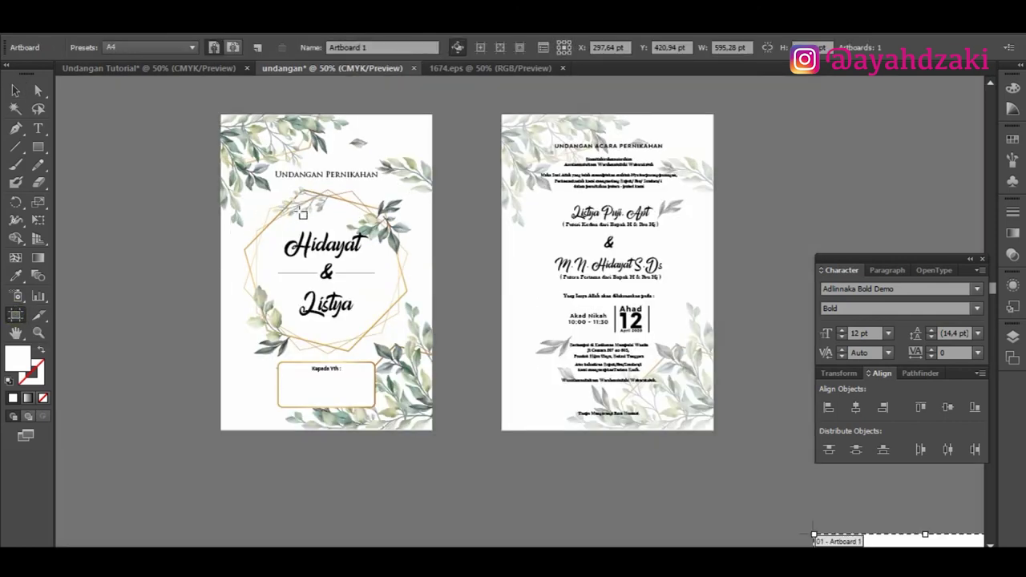
pyautogui.click(392, 118)
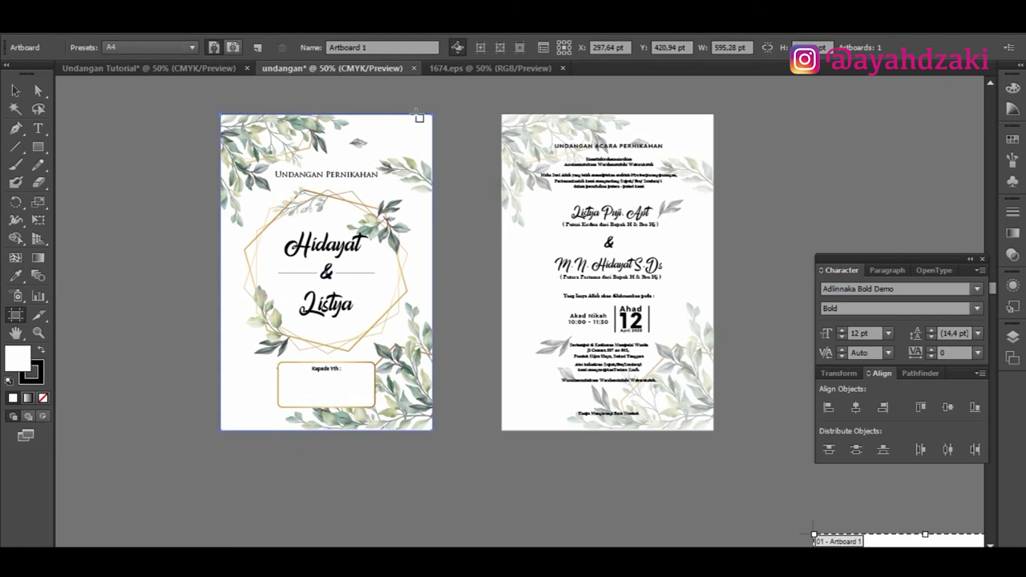
pyautogui.moveTo(418, 117); pyautogui.dragTo(415, 114)
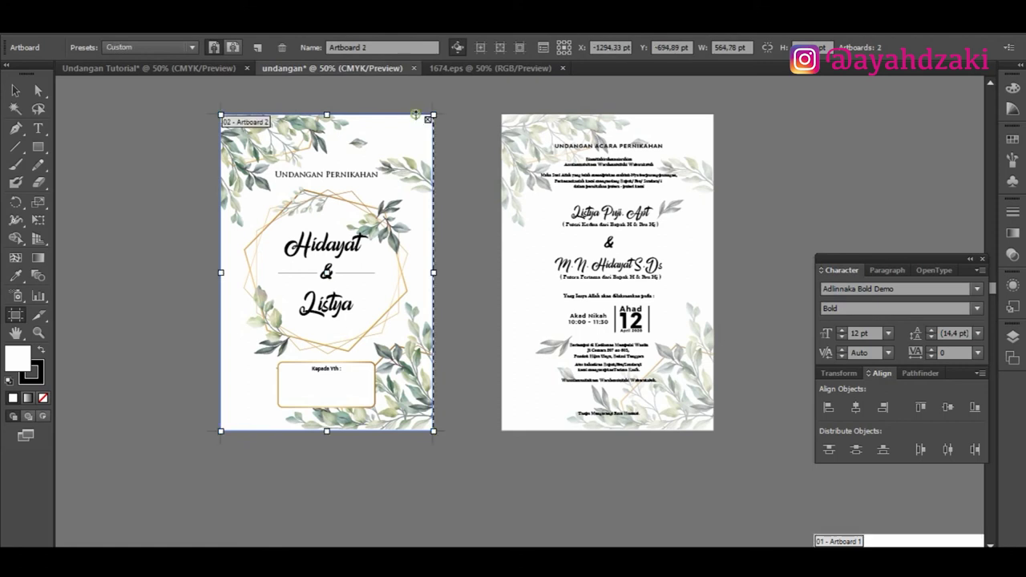
pyautogui.click(524, 124)
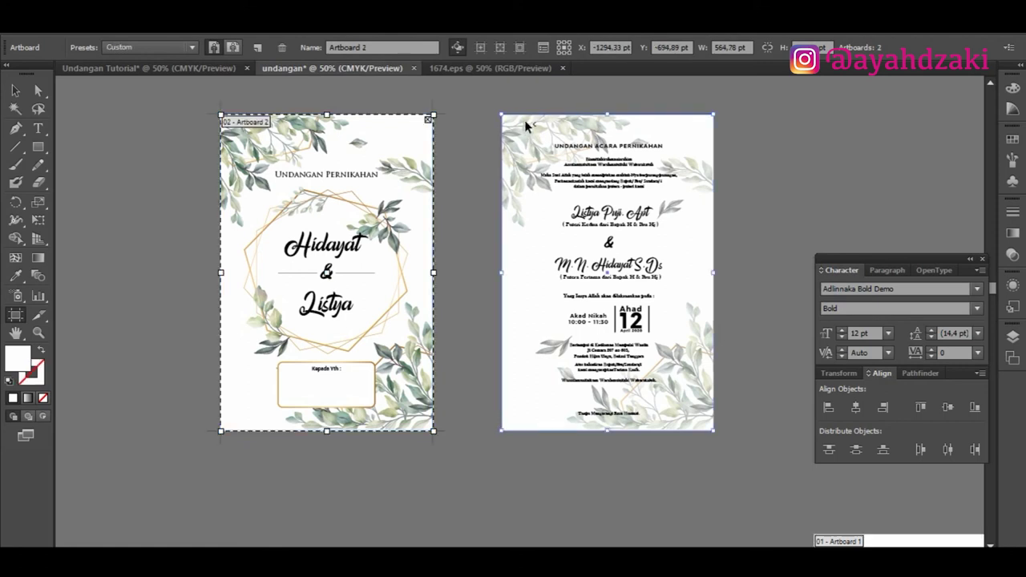
pyautogui.click(526, 124)
pyautogui.click(516, 113)
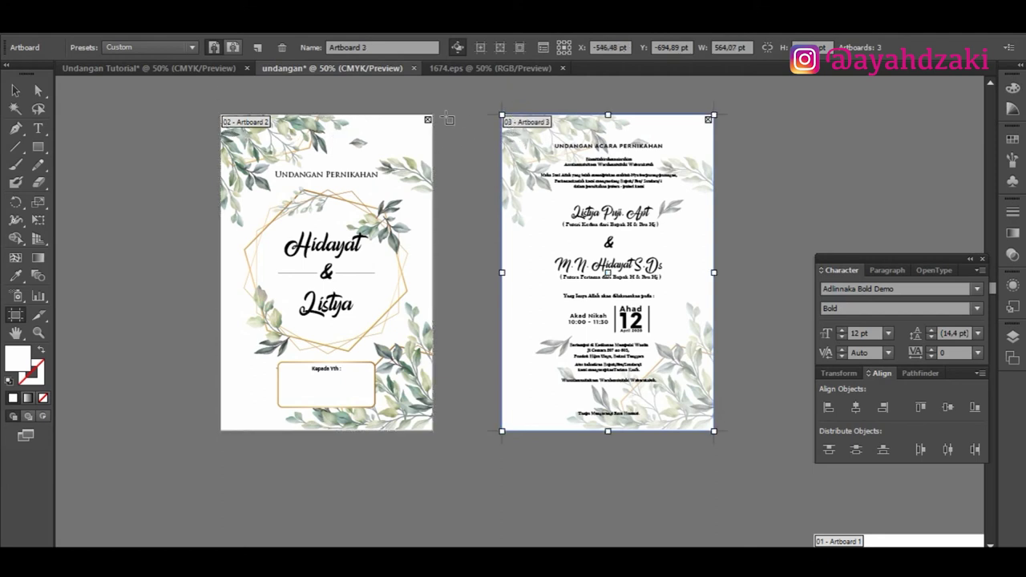
# Step: Start an export to the Poster2 Lucu folder in PNG format, using artboards with the range 2-3
pyautogui.click(41, 25)
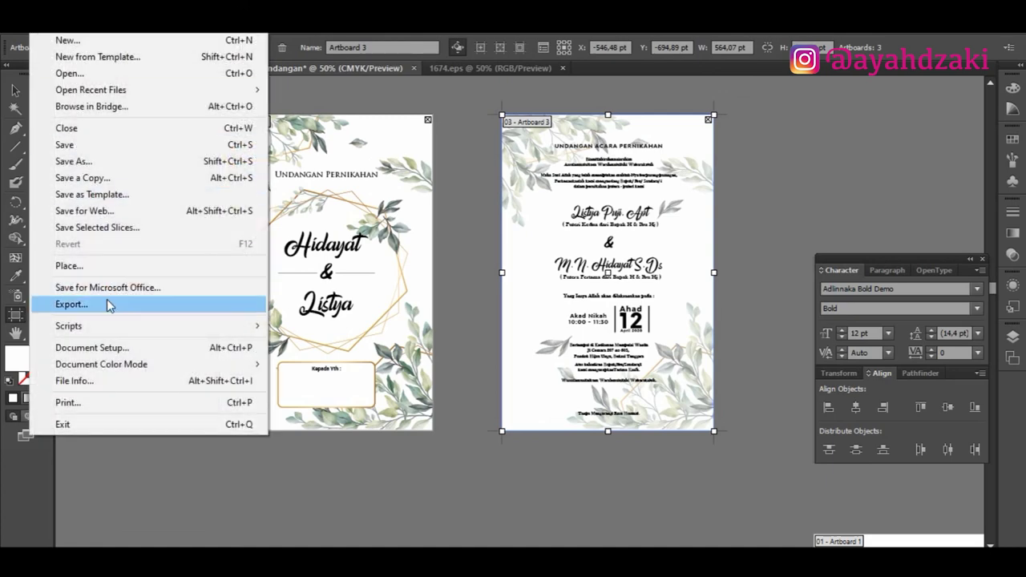
pyautogui.click(106, 304)
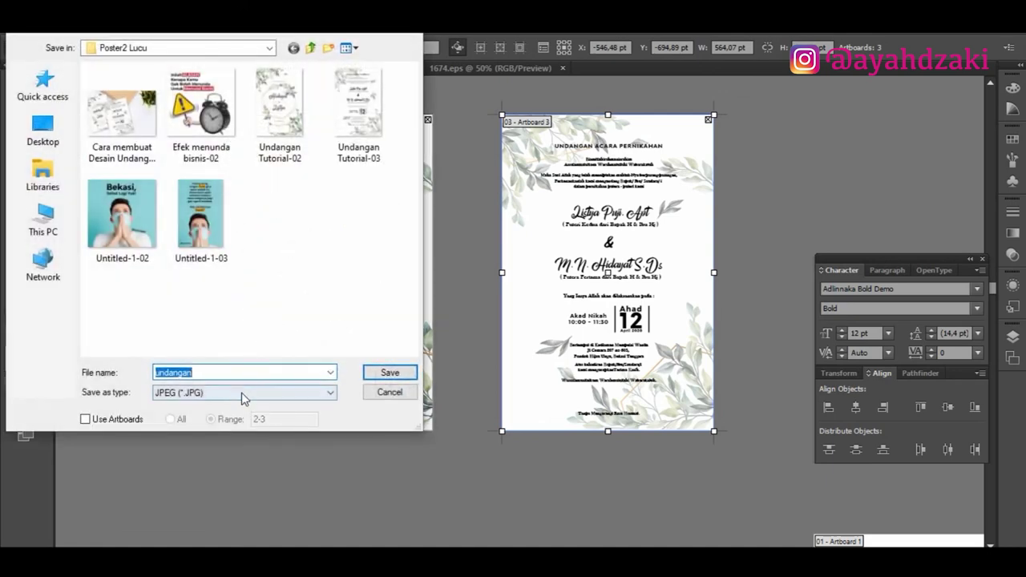
pyautogui.click(243, 393)
pyautogui.click(220, 485)
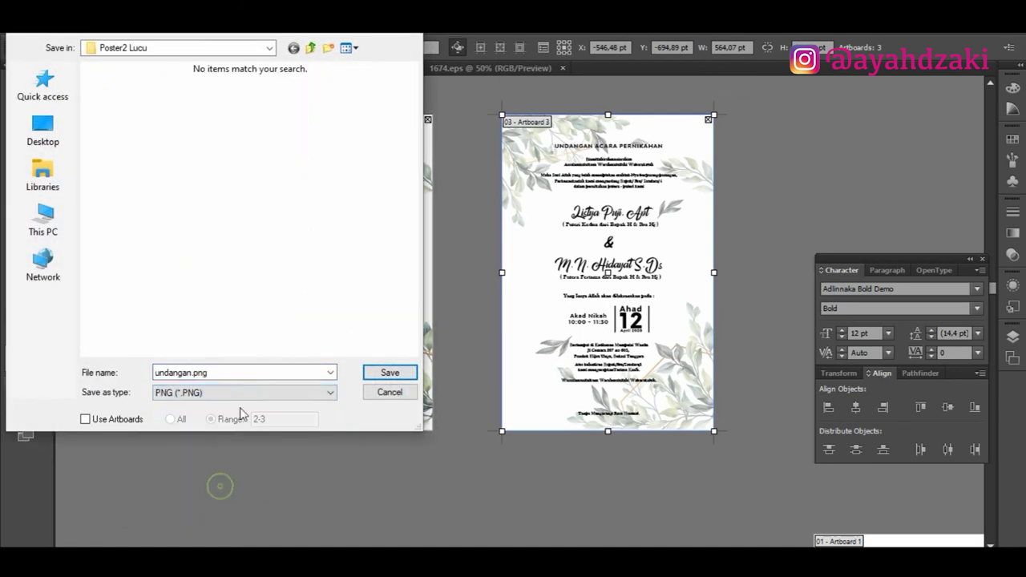
pyautogui.click(112, 422)
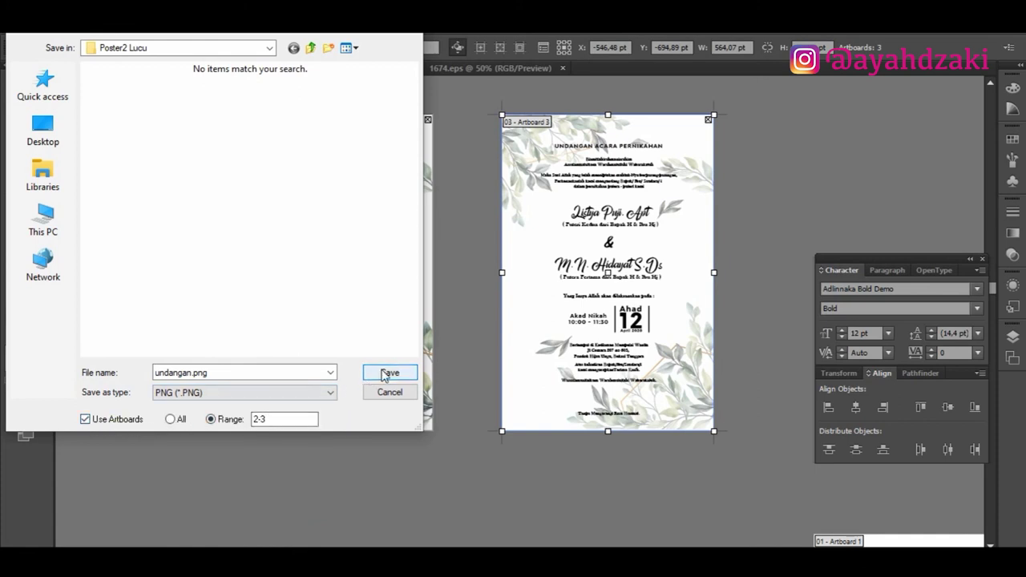
# Step: Name the export undangan cetak.png and export it at High (300 ppi) with a transparent background
pyautogui.doubleClick(190, 372)
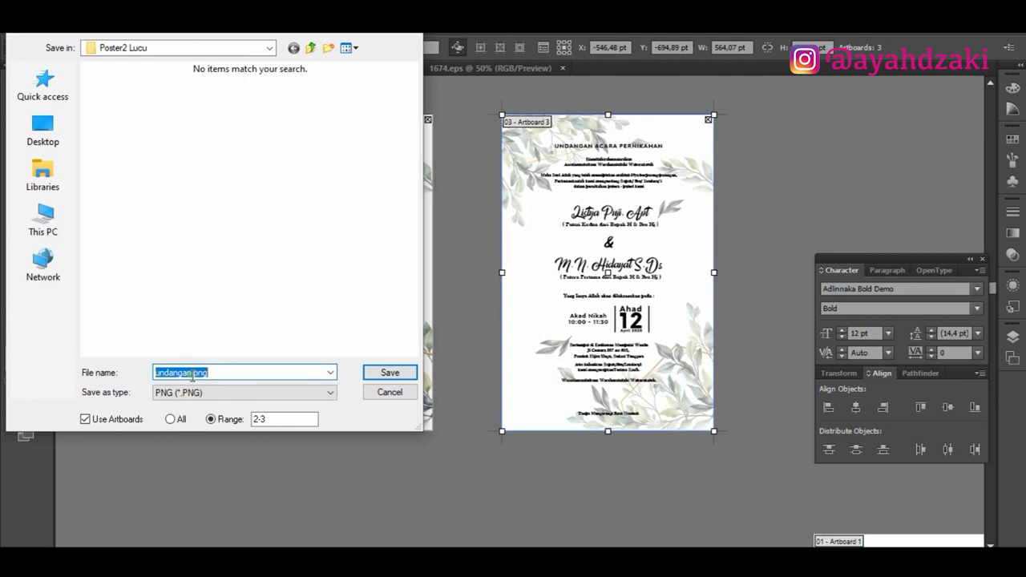
pyautogui.click(192, 373)
pyautogui.write('ce')
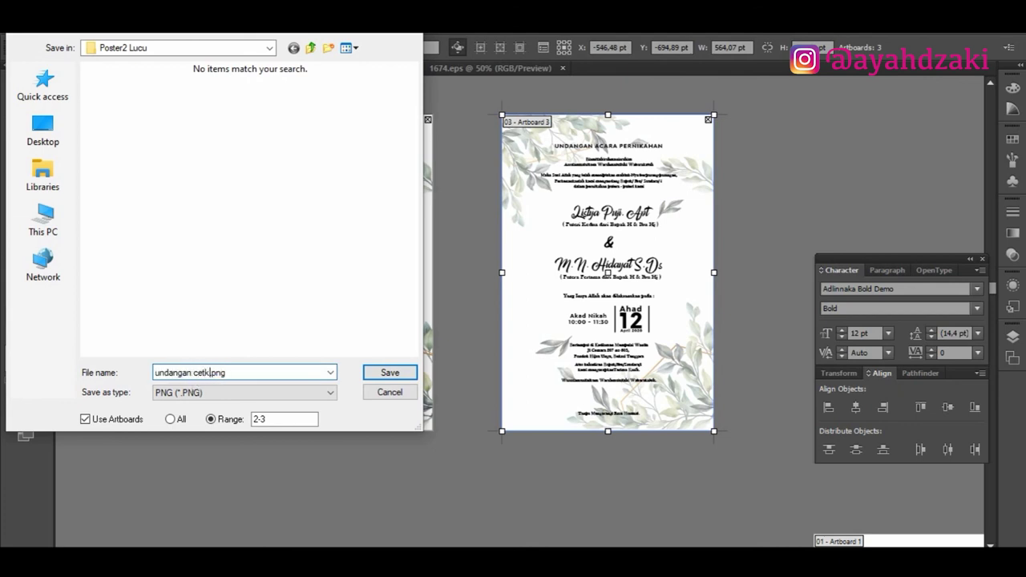
pyautogui.write('tak')
pyautogui.click(393, 373)
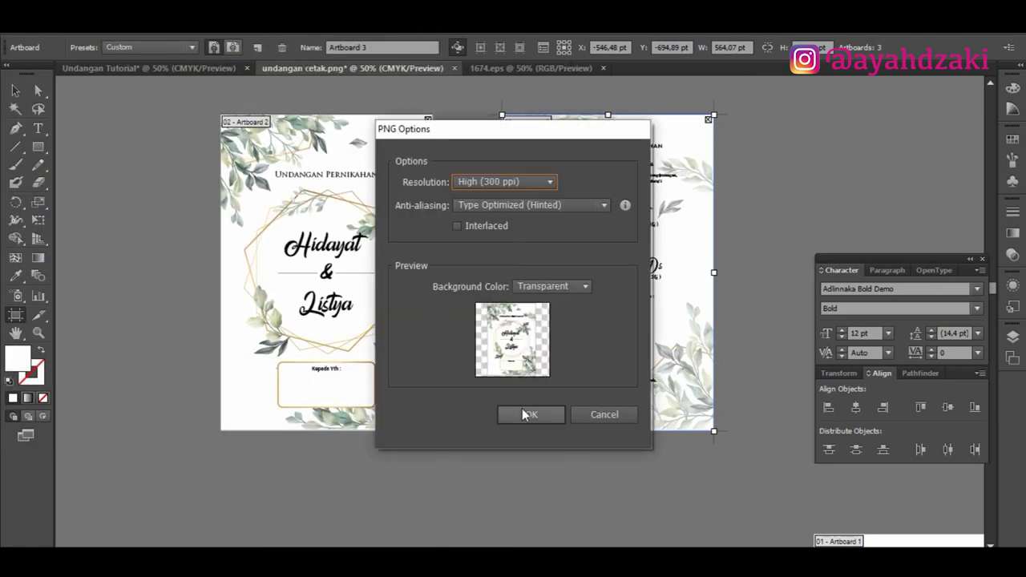
pyautogui.click(525, 414)
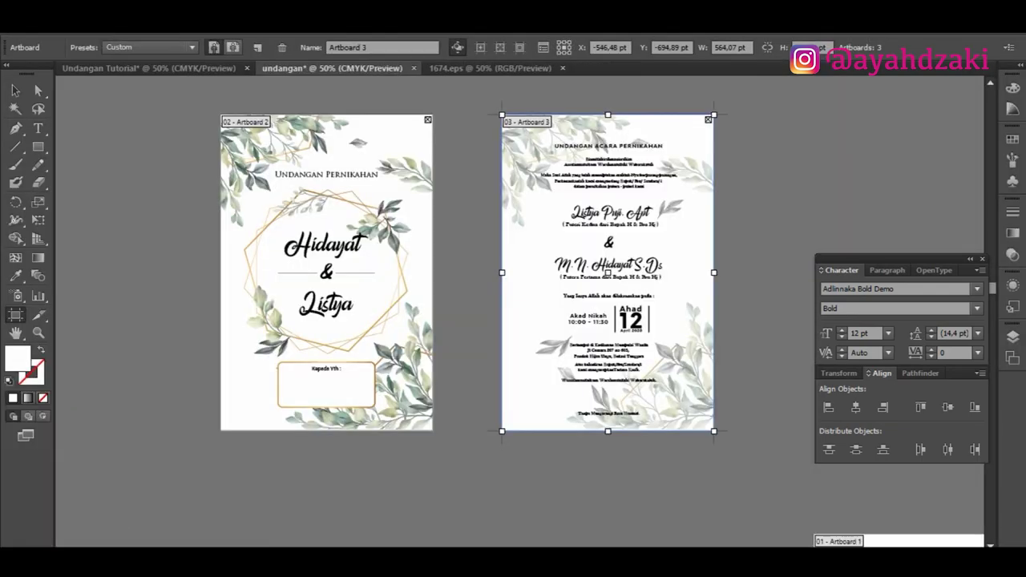
# Step: Switch to File Explorer and open the Poster2 Lucu folder inside Logo Klien on the S Y A A M (V:) drive
pyautogui.hotkey('alt', 'Tab')
pyautogui.scroll(-2, 317, 457)
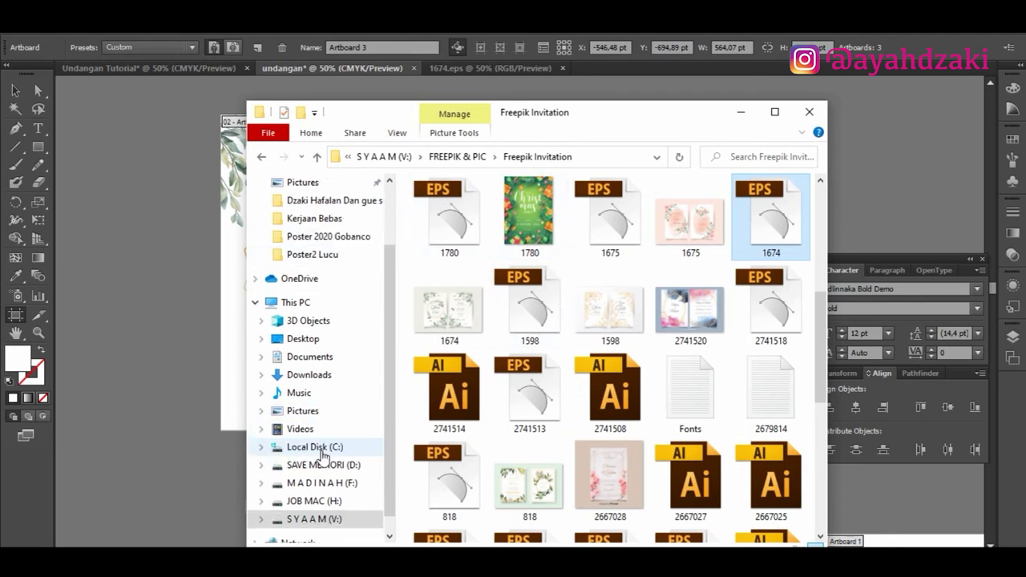
pyautogui.click(313, 501)
pyautogui.doubleClick(446, 284)
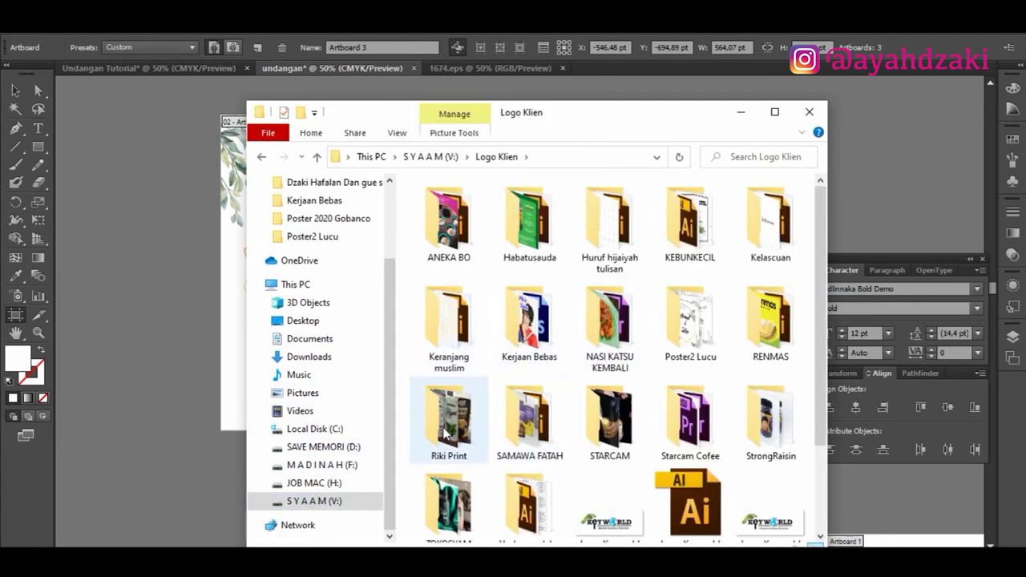
pyautogui.doubleClick(710, 350)
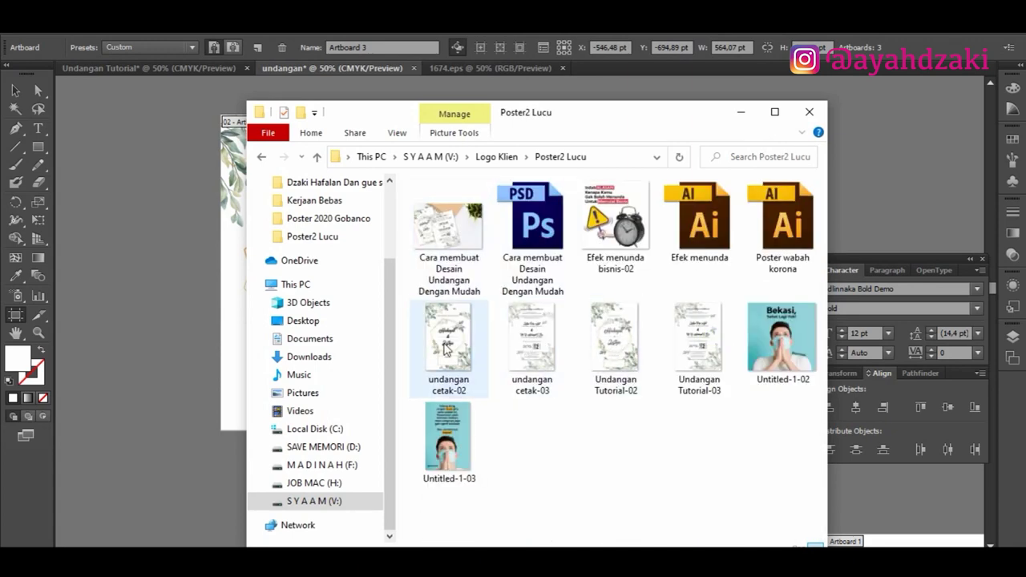
# Step: View the exported cover image undangan cetak-02, close it and return to the invitation document in Illustrator
pyautogui.doubleClick(446, 346)
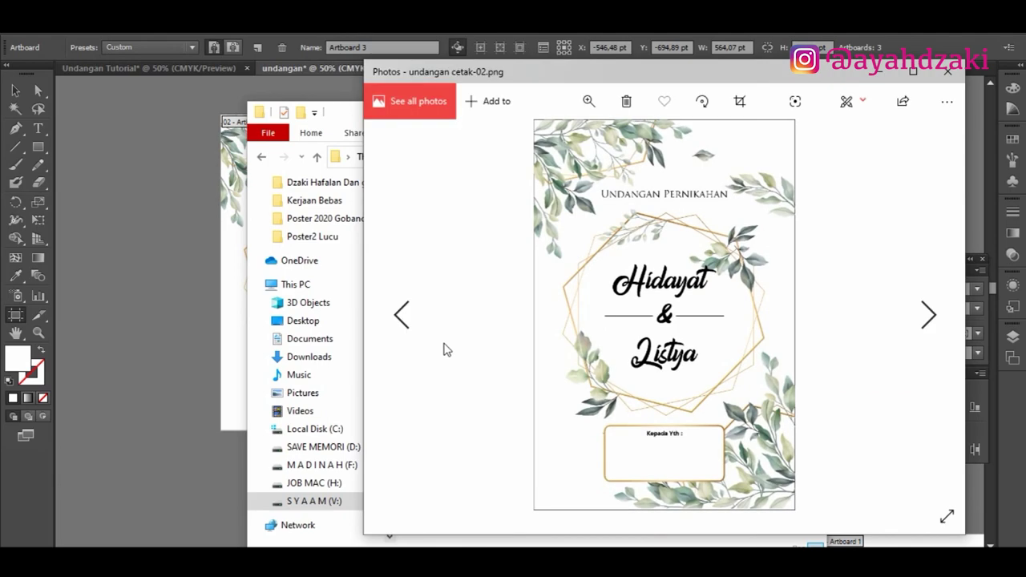
pyautogui.scroll(-1, 710, 346)
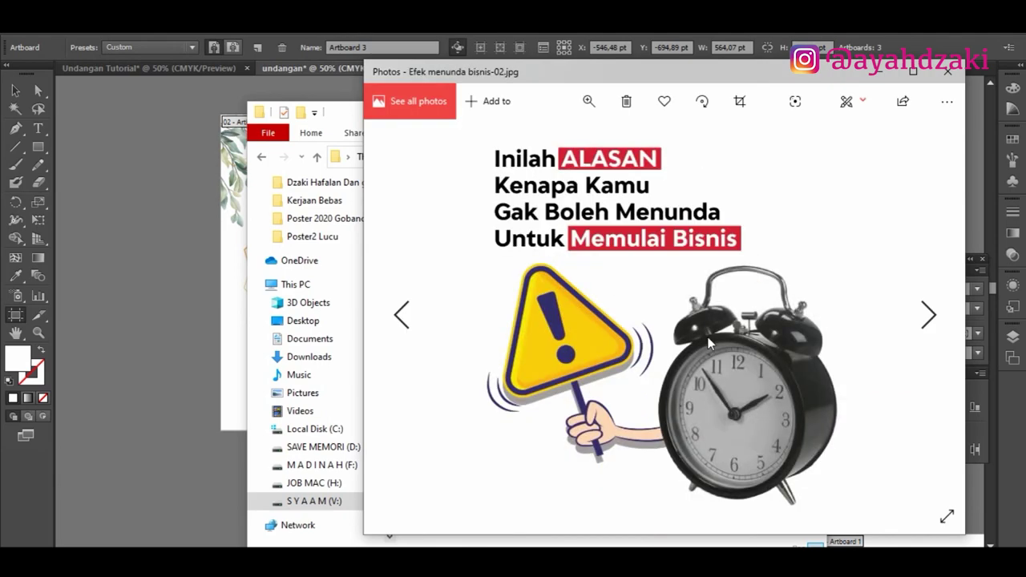
pyautogui.scroll(1, 710, 346)
pyautogui.click(948, 70)
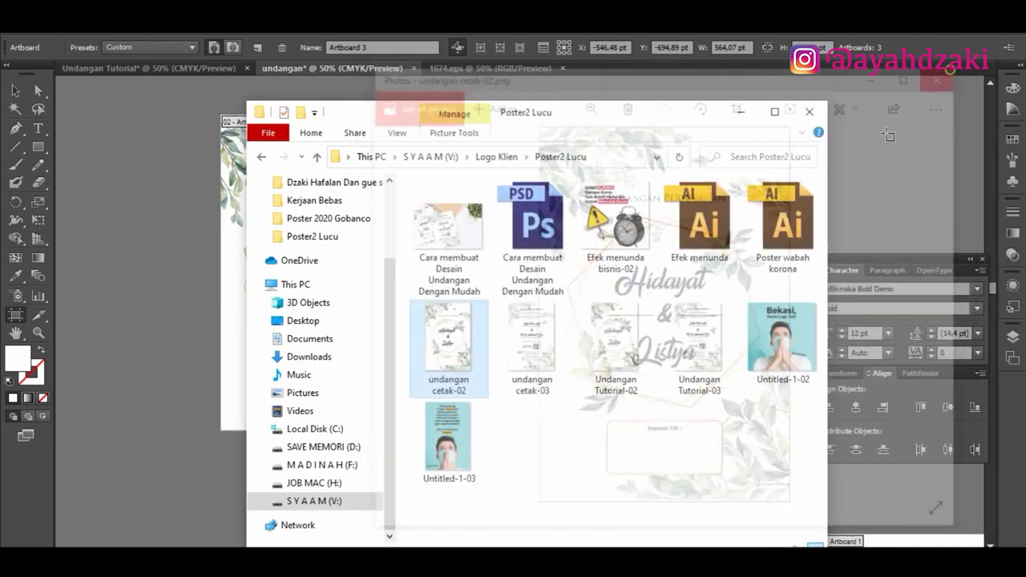
pyautogui.click(740, 112)
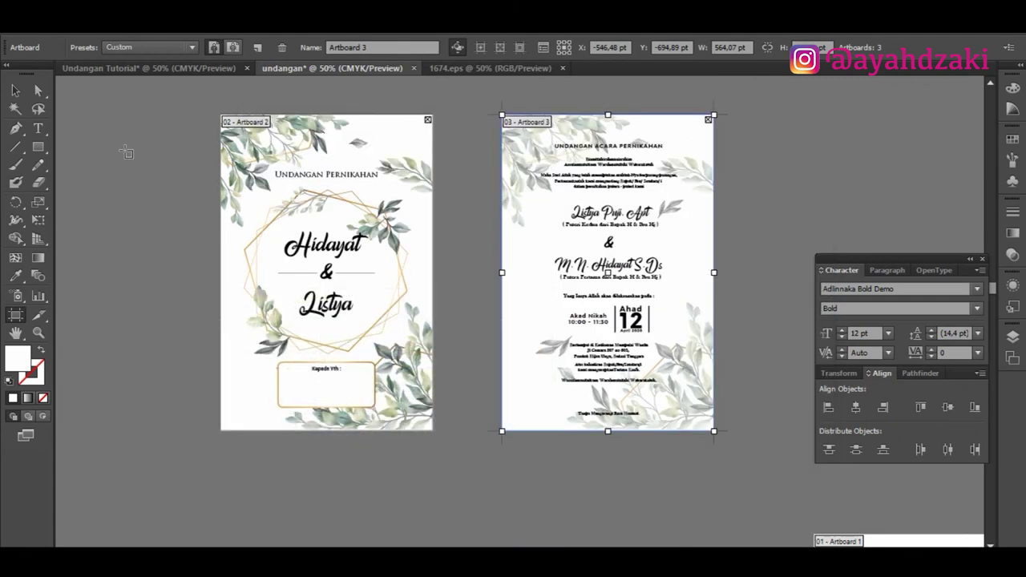
pyautogui.click(15, 93)
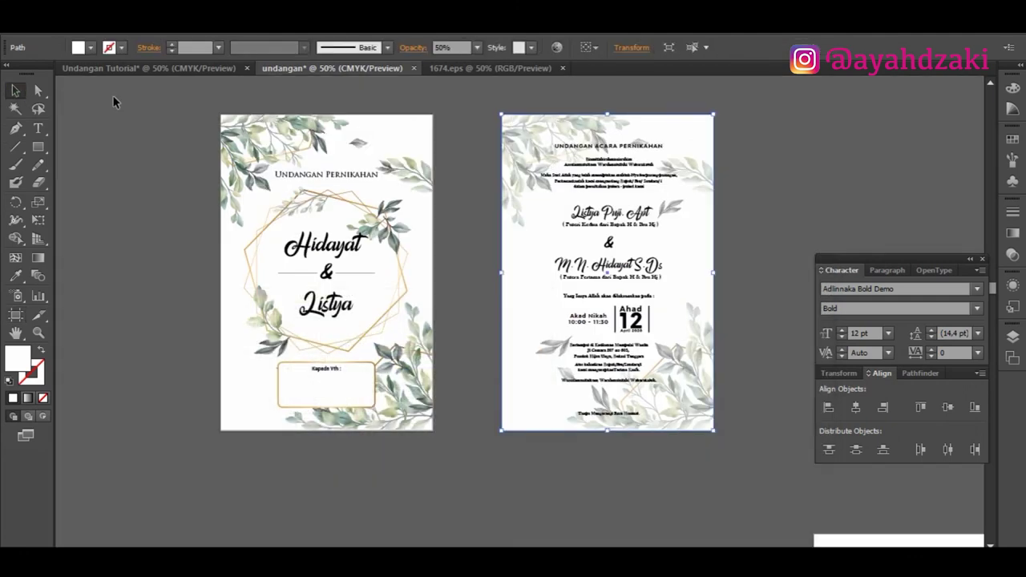